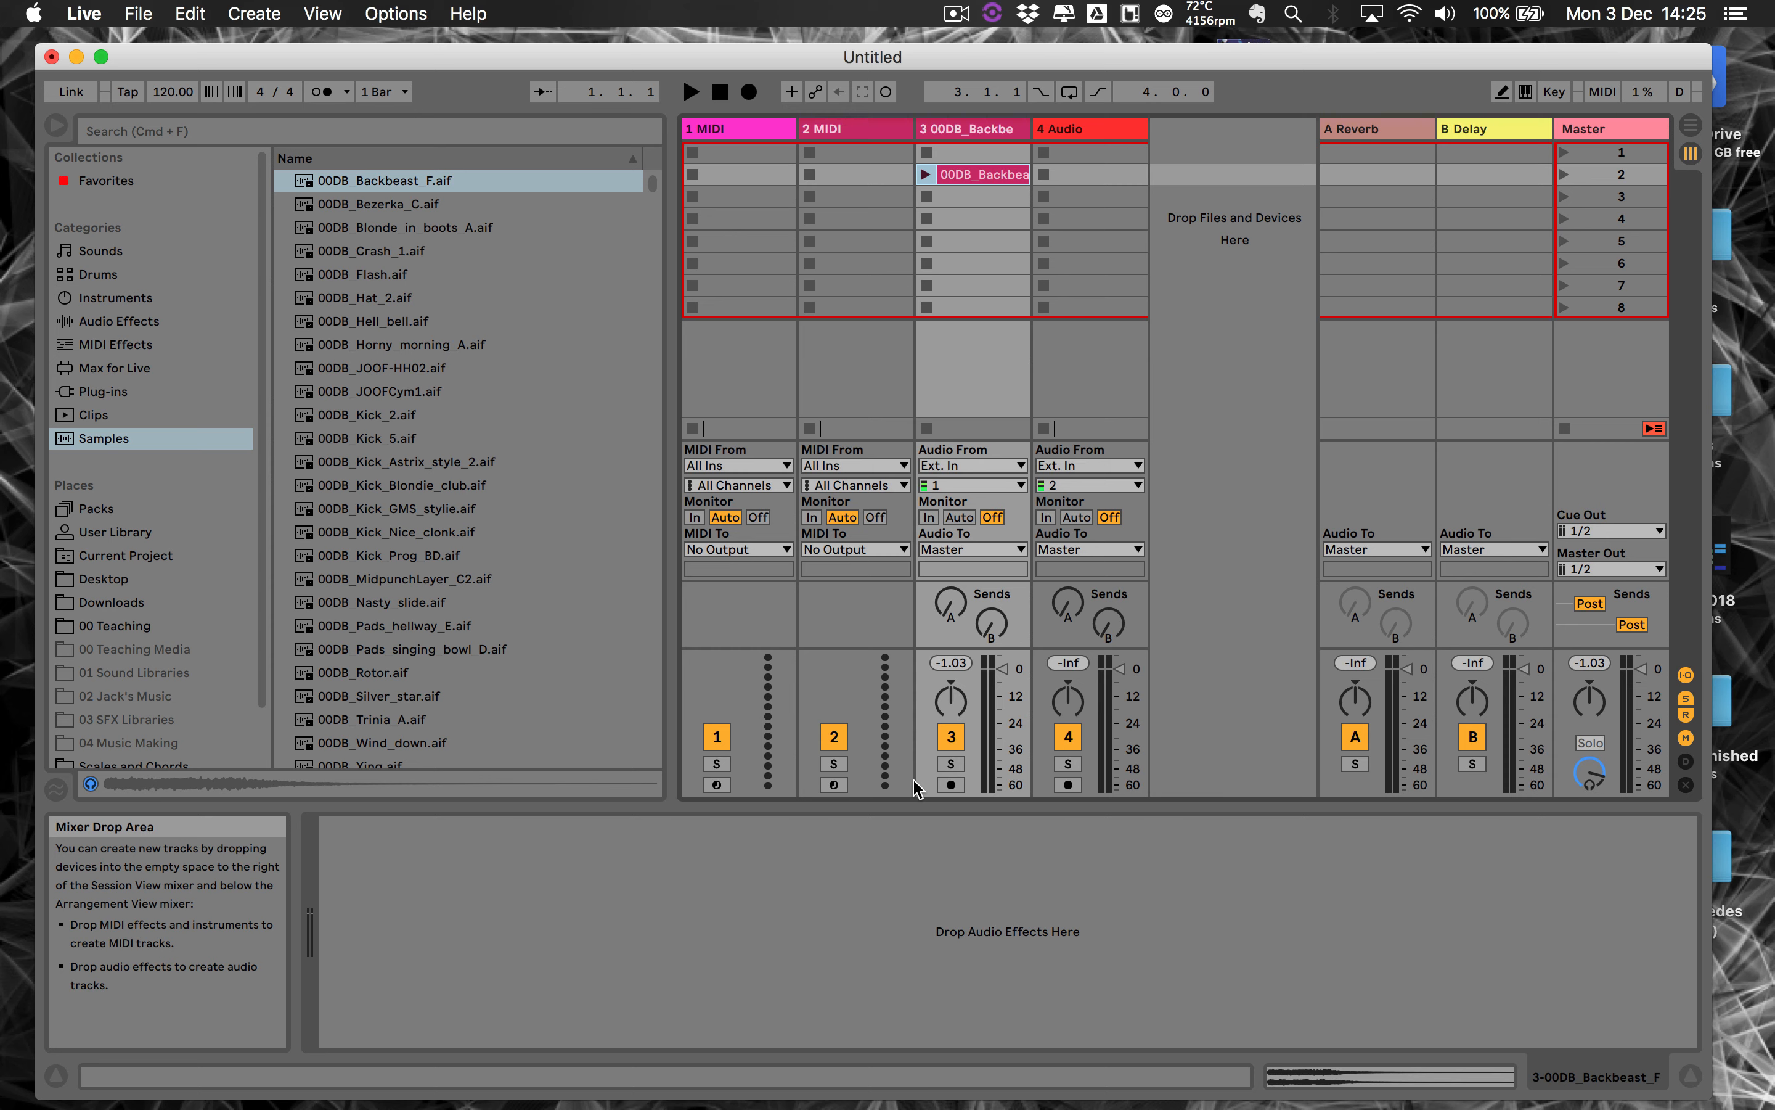
Delete the audio track holding the 00DB_Backbeast clip and select the 1 MIDI track.
left_click(991, 131)
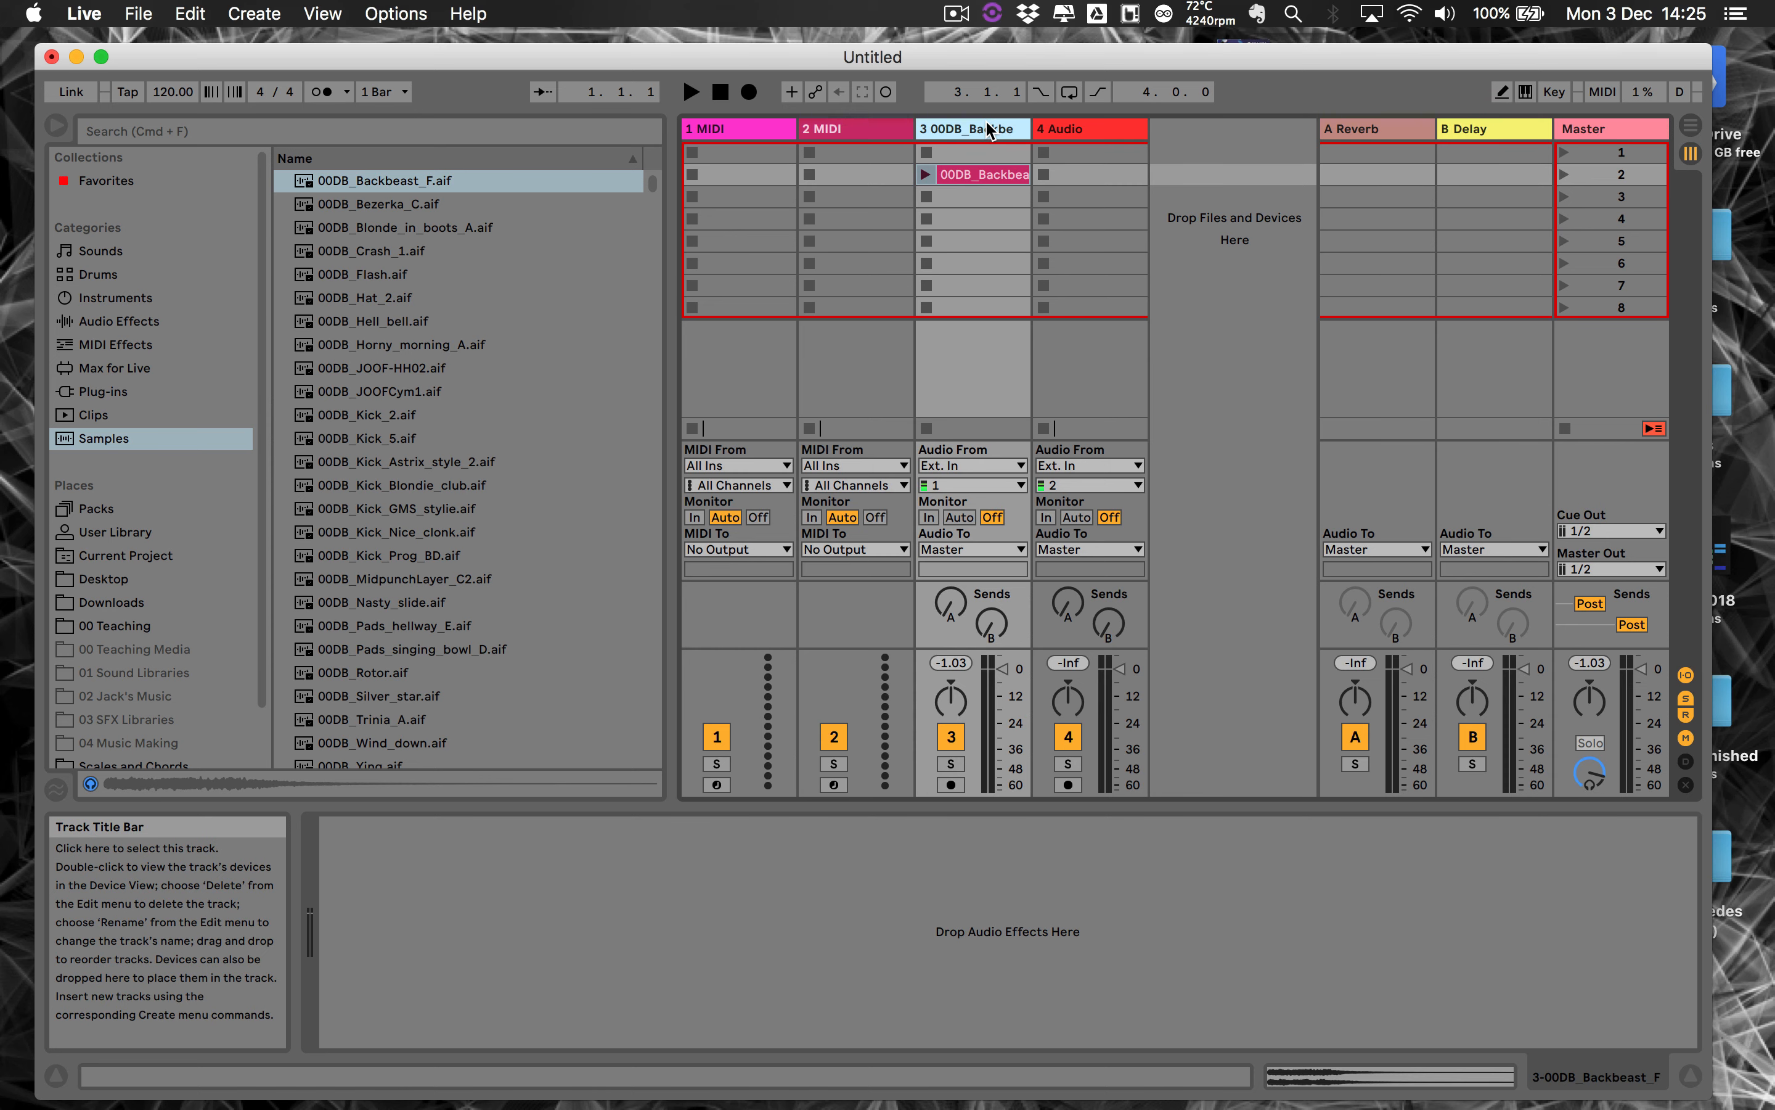
key("Delete")
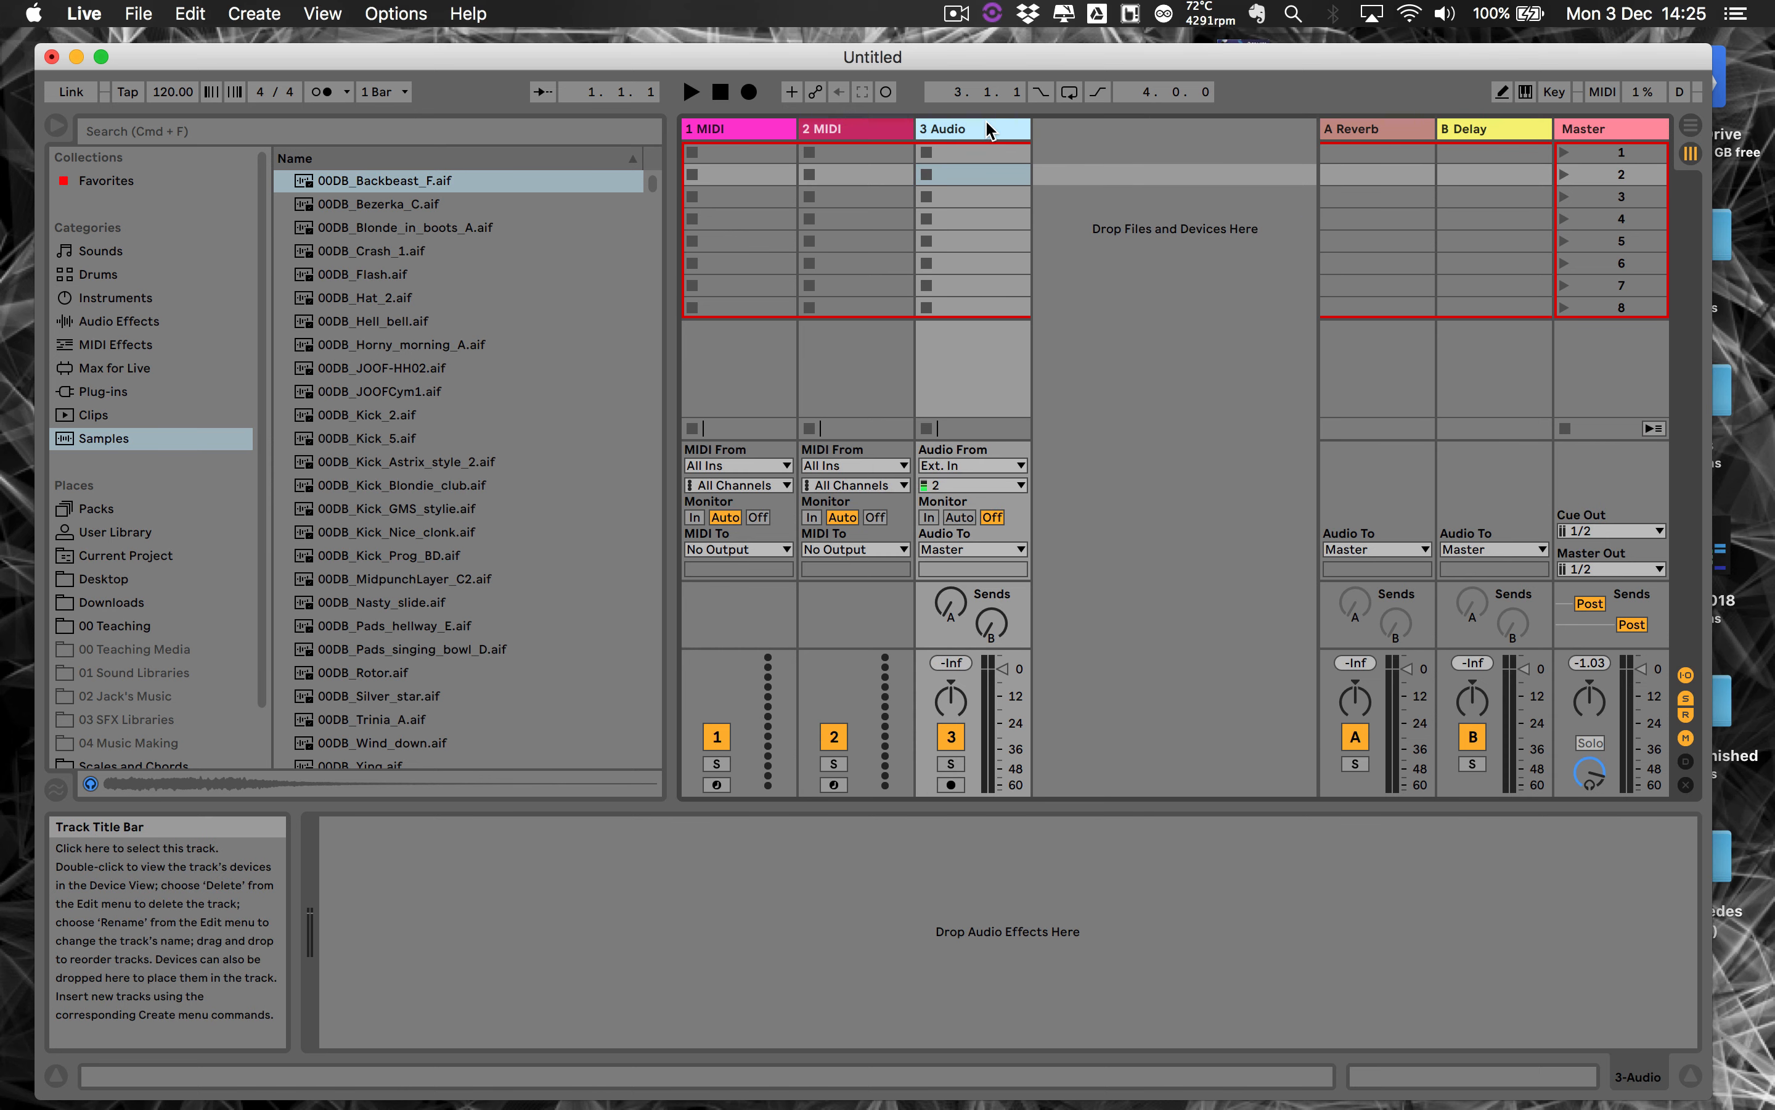
left_click(740, 131)
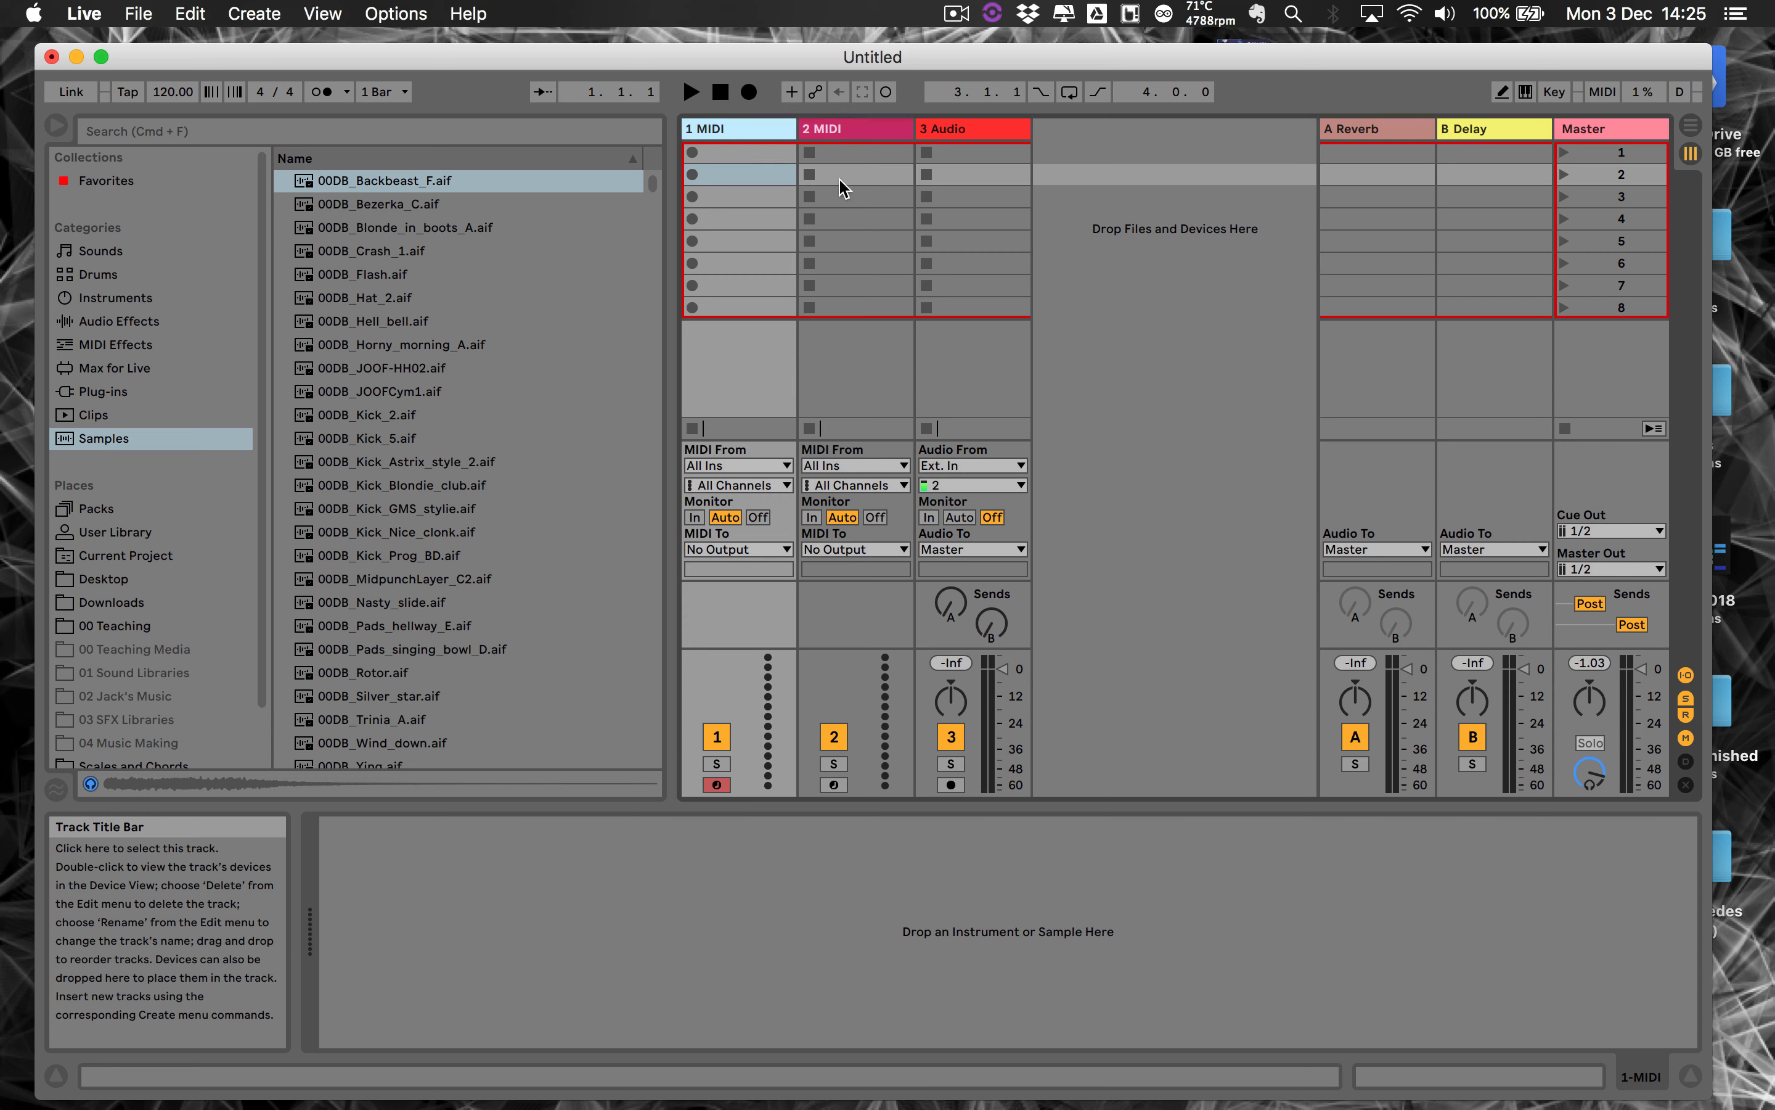
With the metronome on, record a short clip in the first slot of the armed 3 Audio track and delete it.
left_click(950, 785)
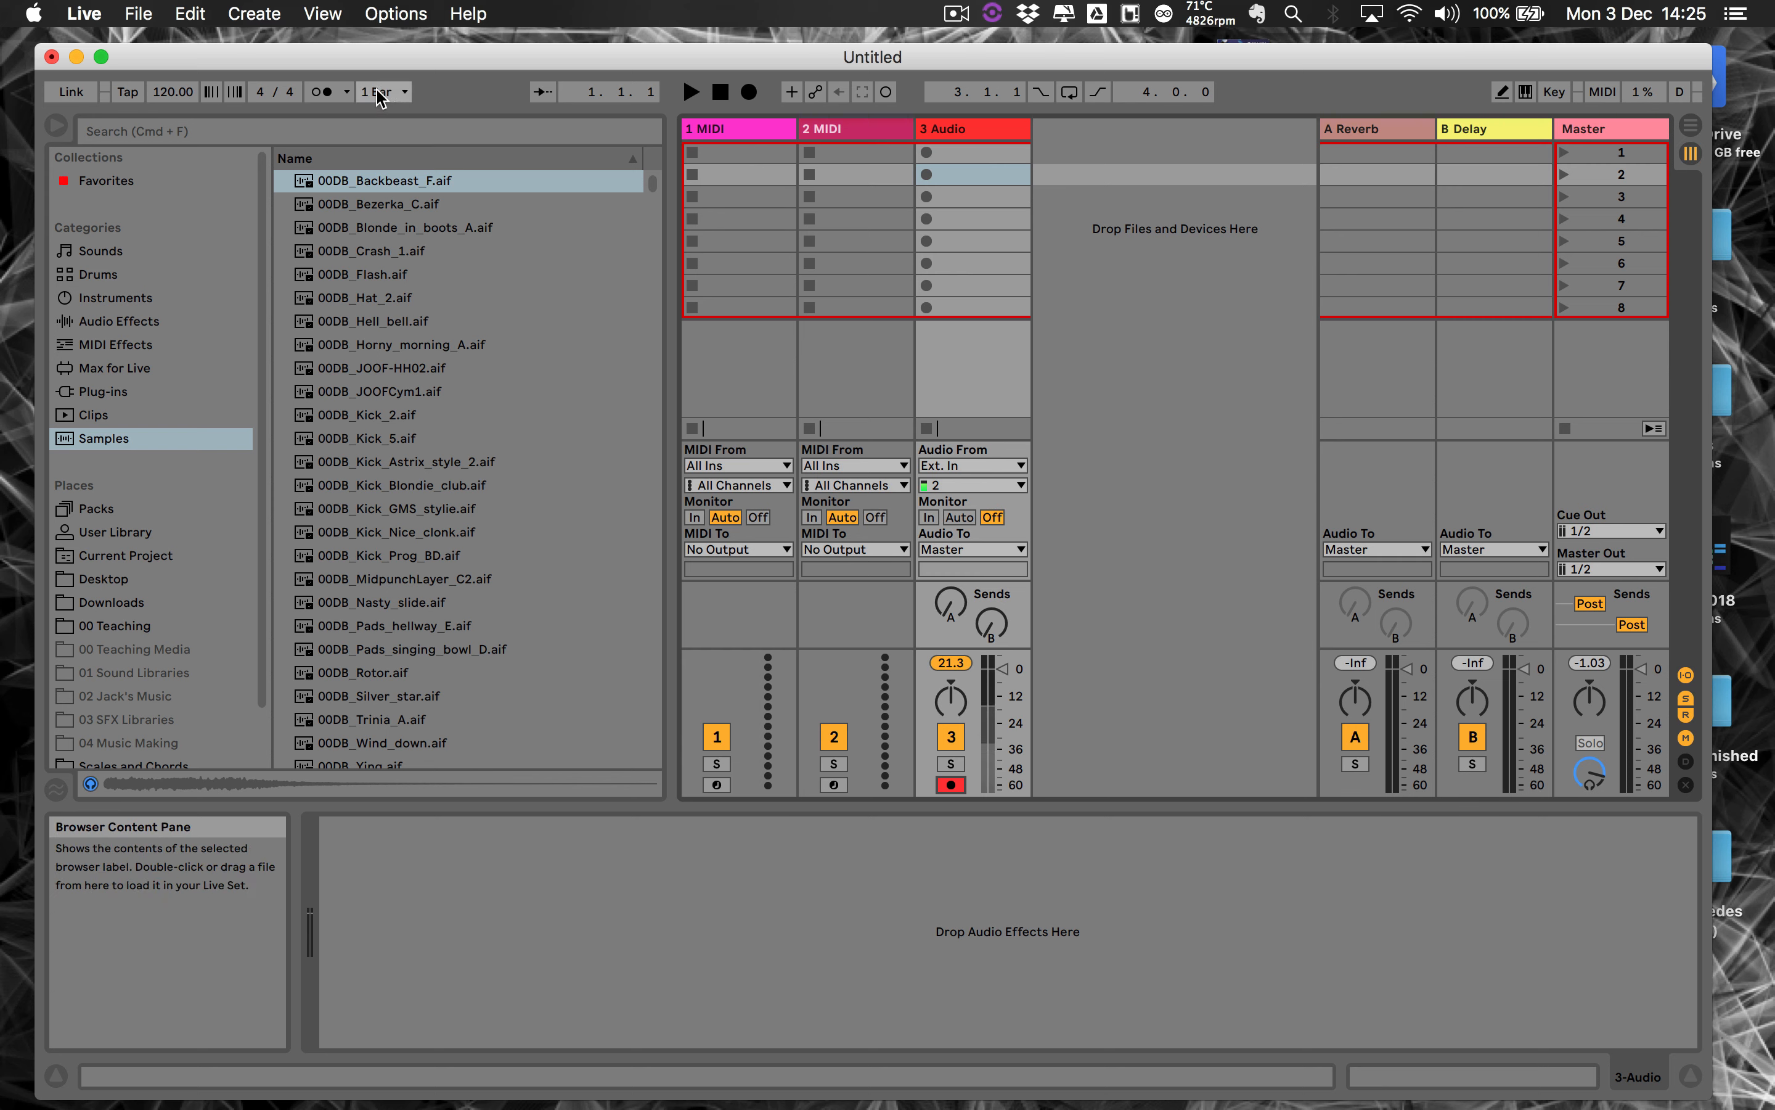
left_click(323, 91)
left_click(927, 152)
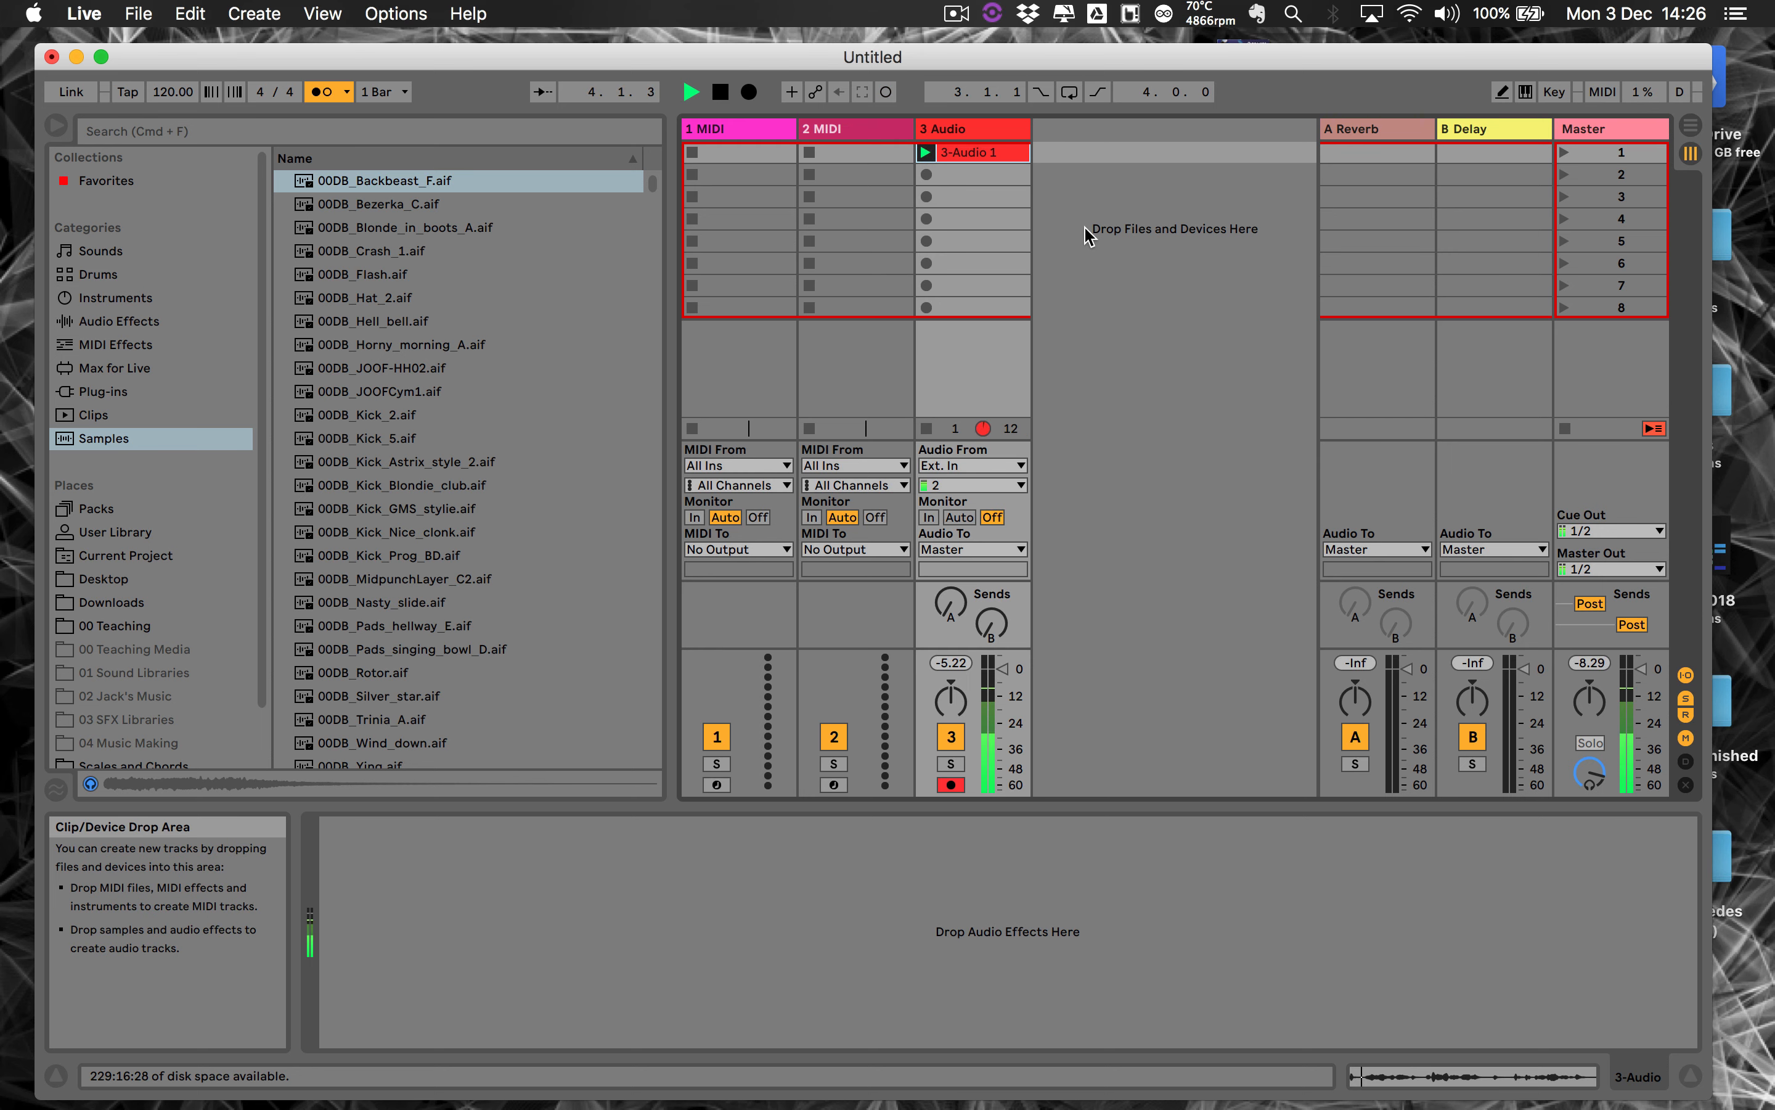
key("space")
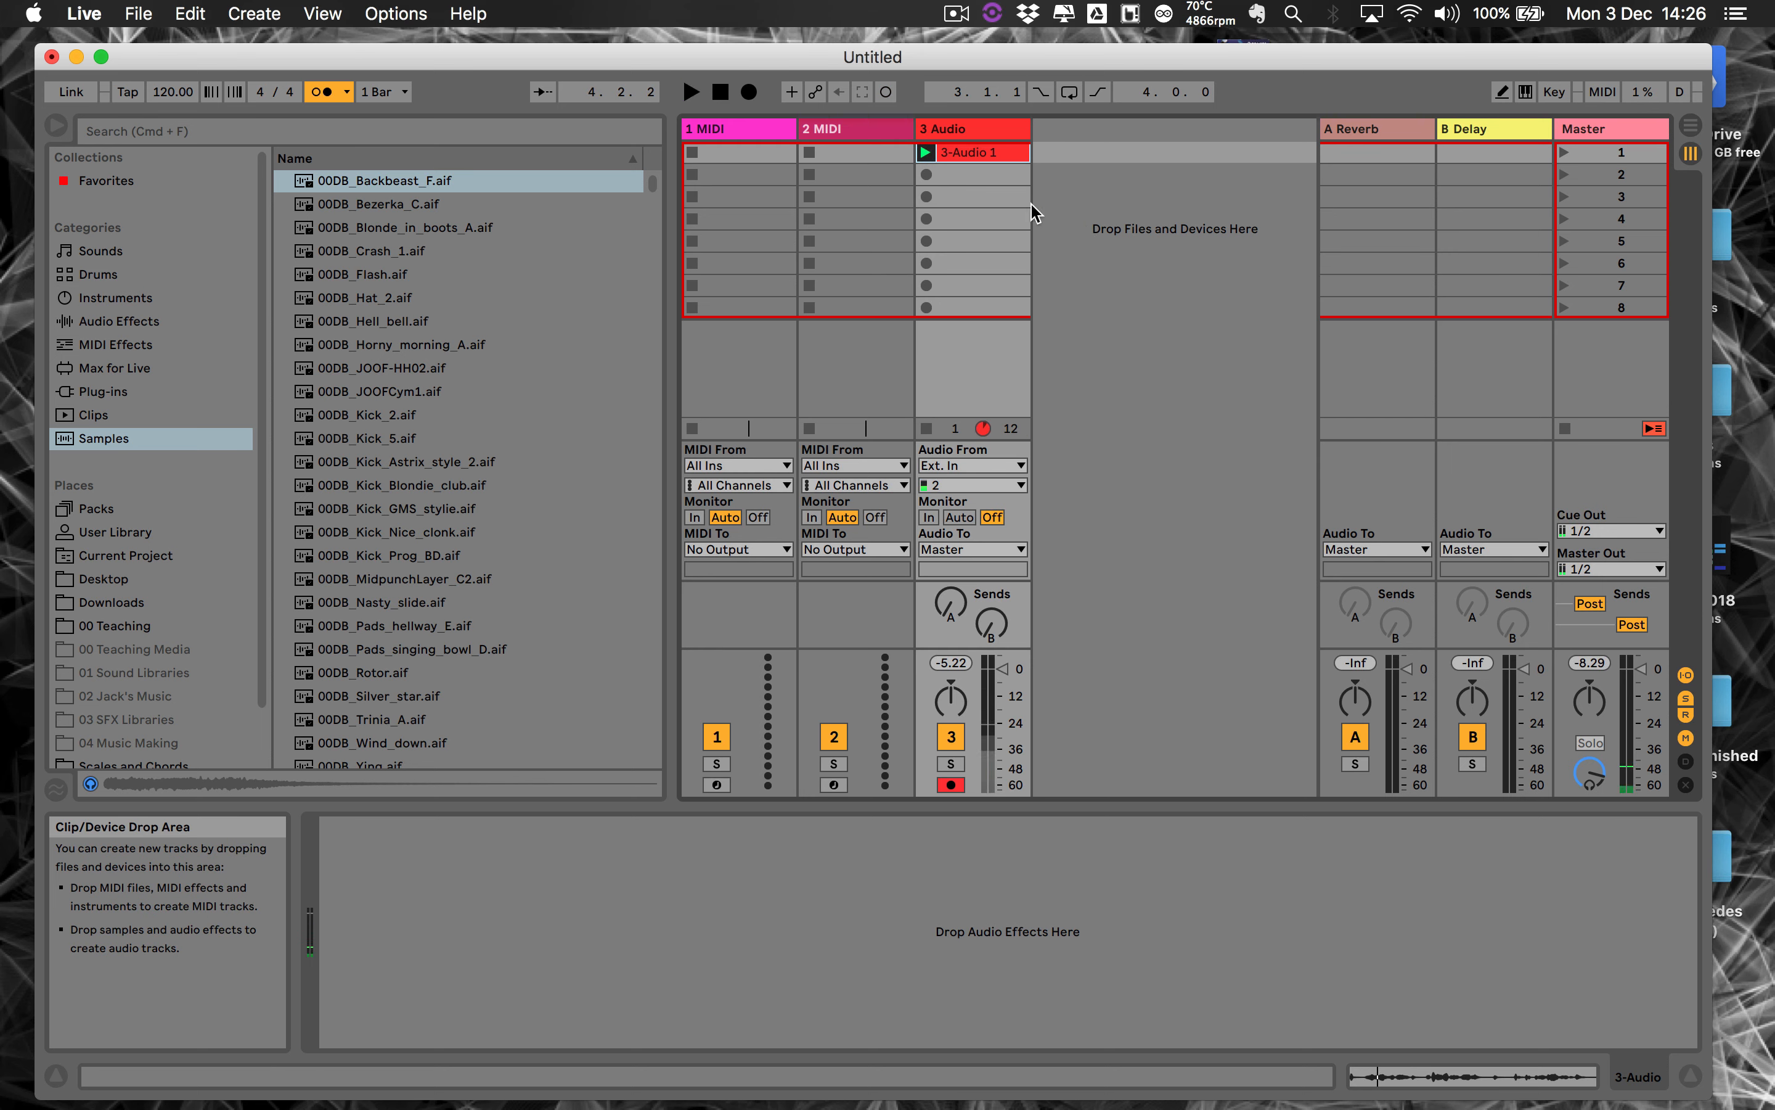
key("Delete")
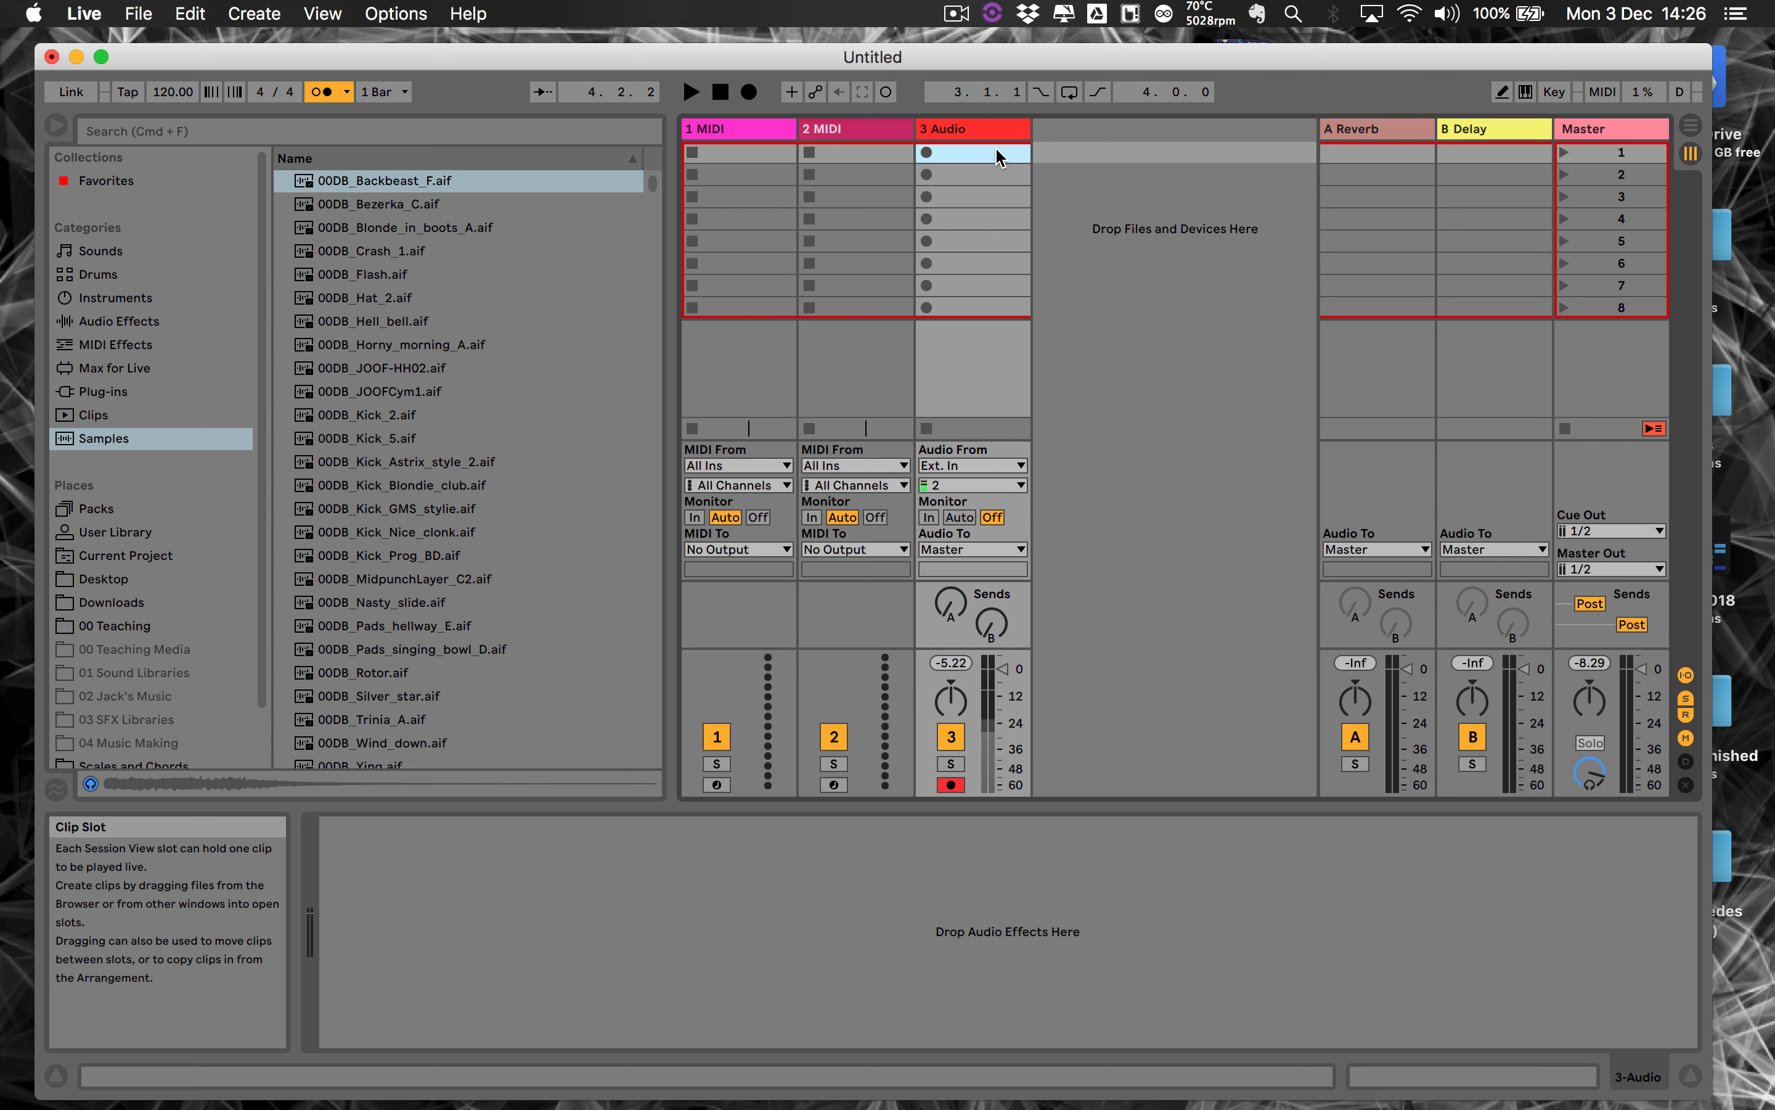
double_click(753, 154)
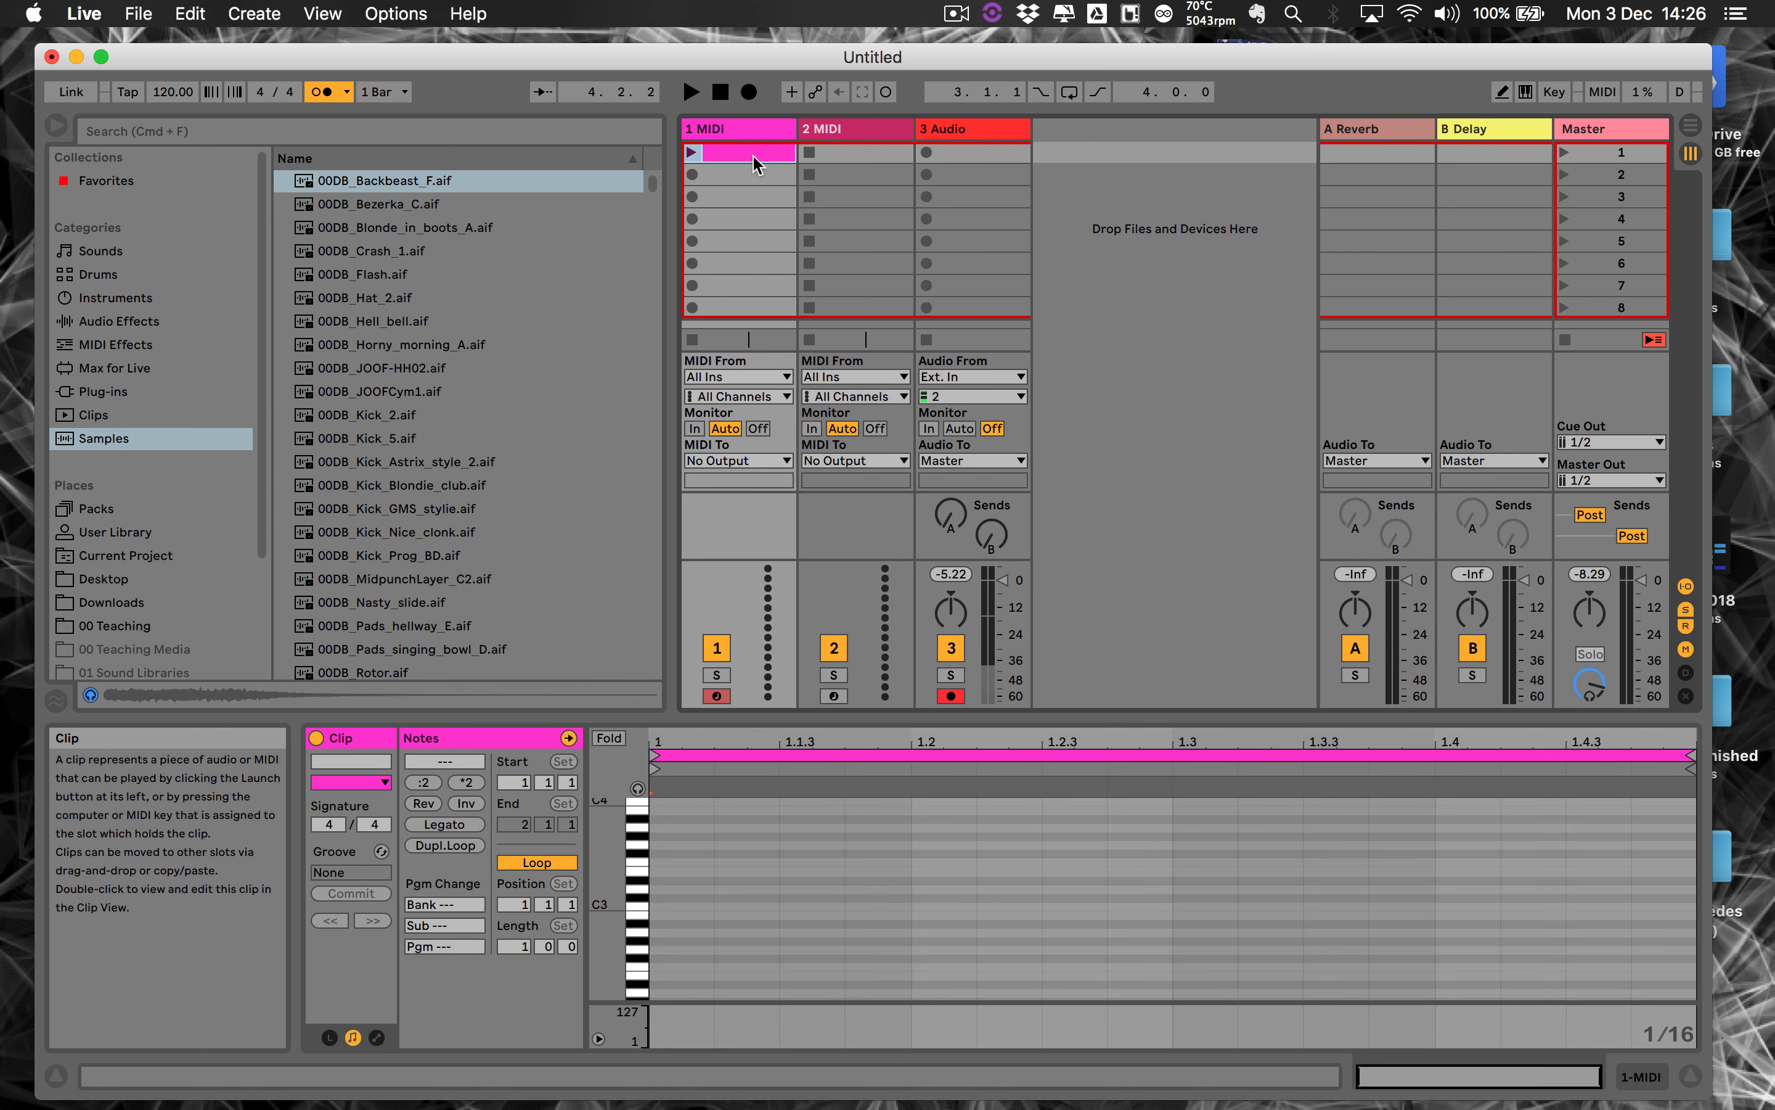
key("Delete")
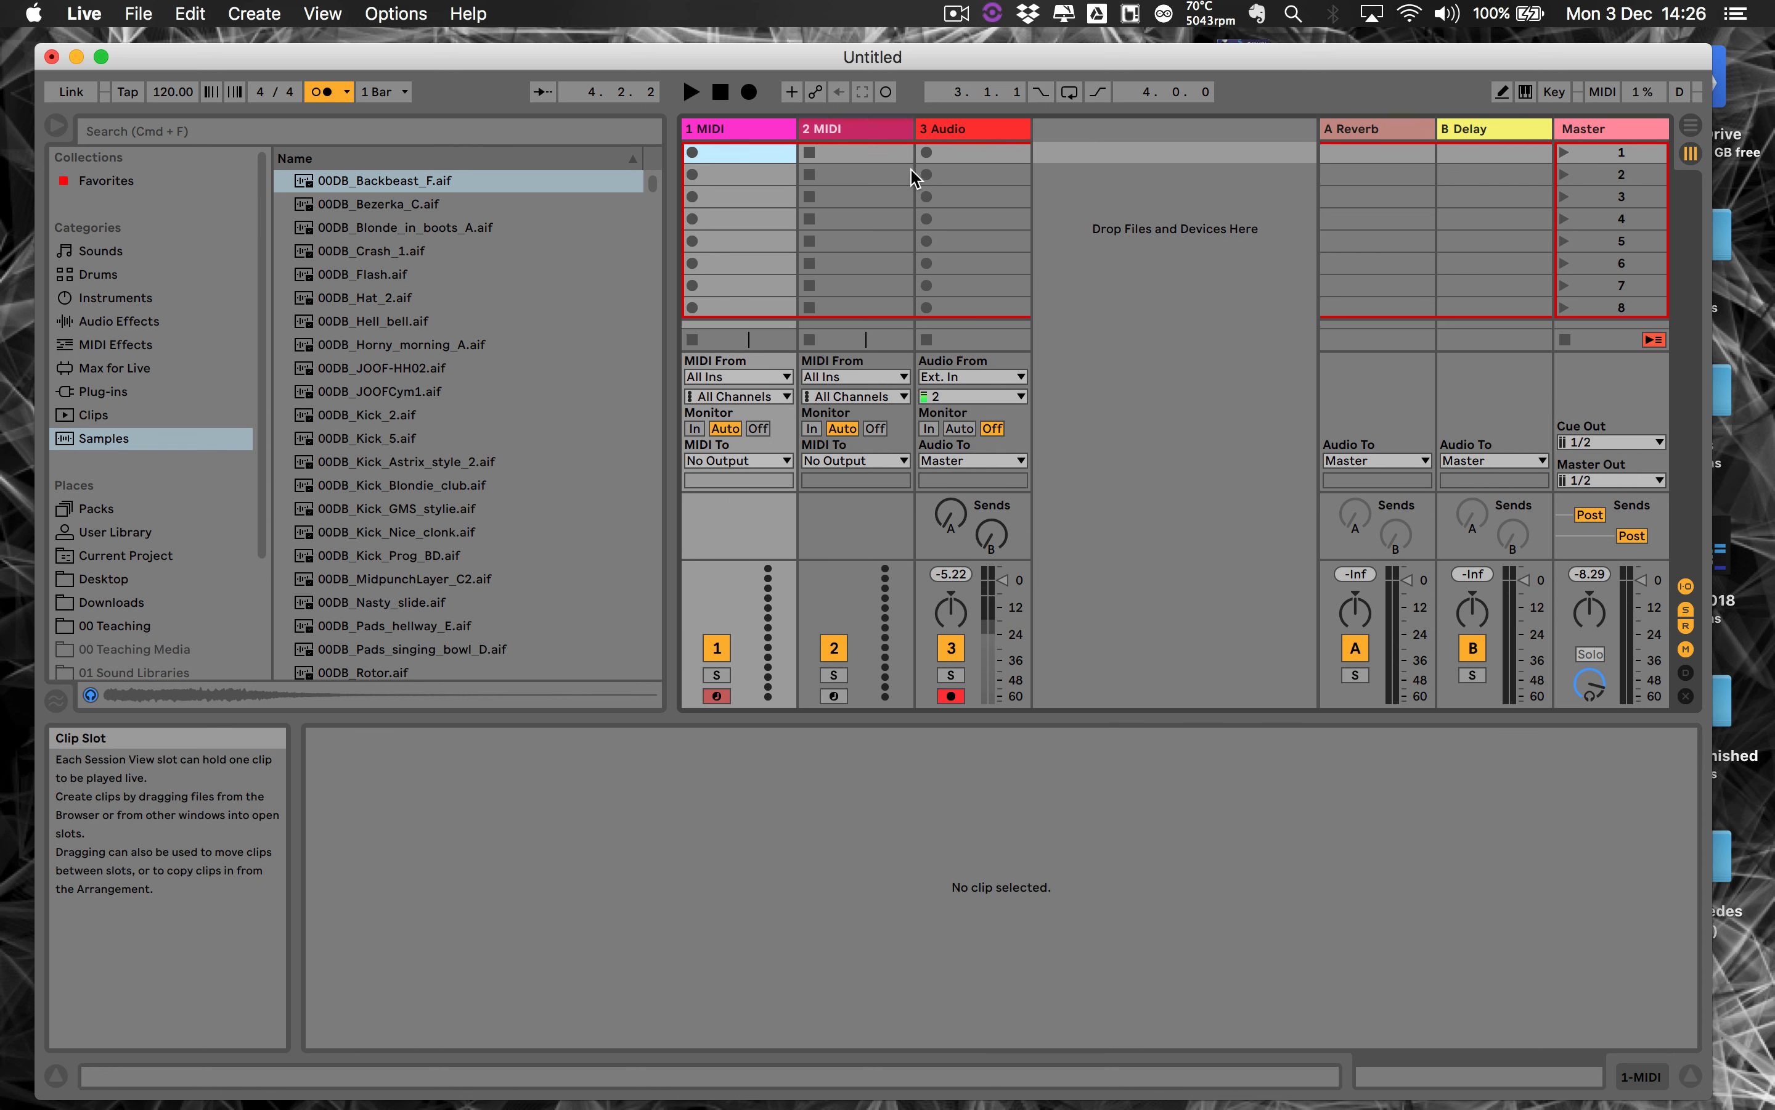
left_click(960, 157)
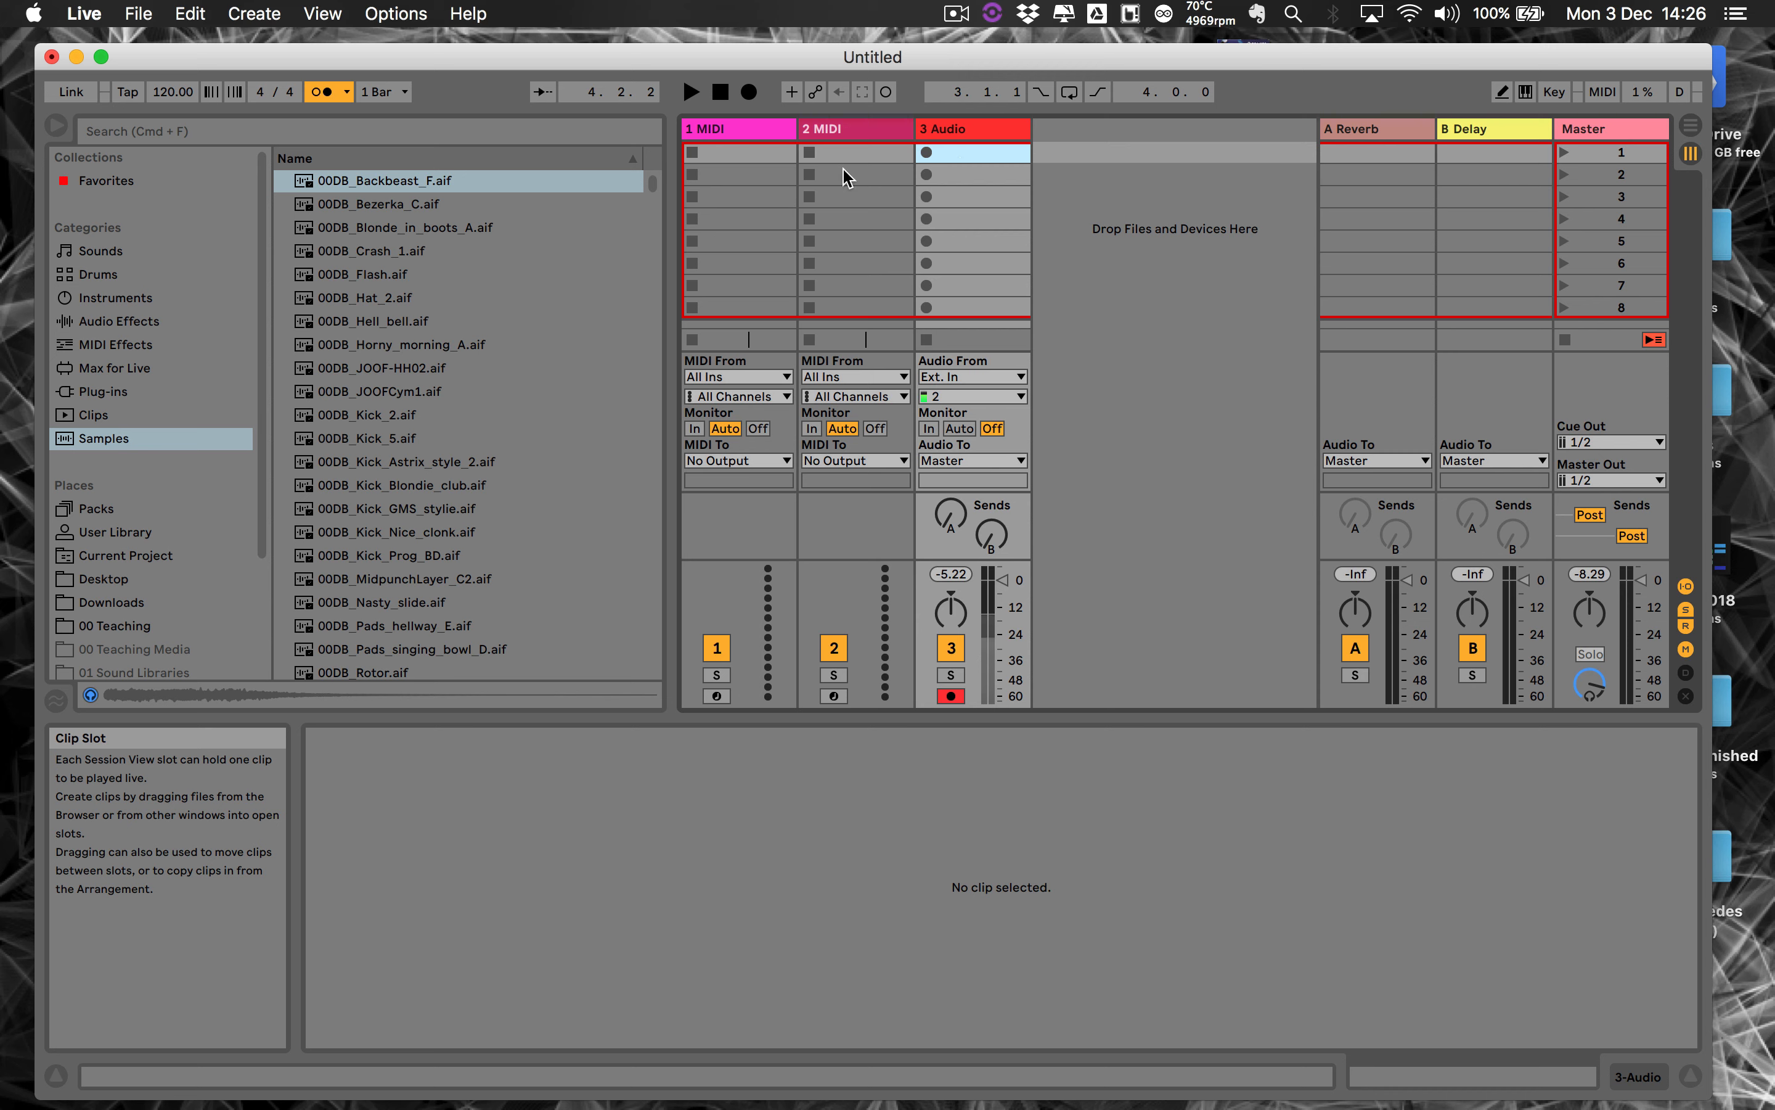
Create an empty MIDI clip in the first slot of the 1 MIDI track and set its loop length to 30 bars.
double_click(757, 155)
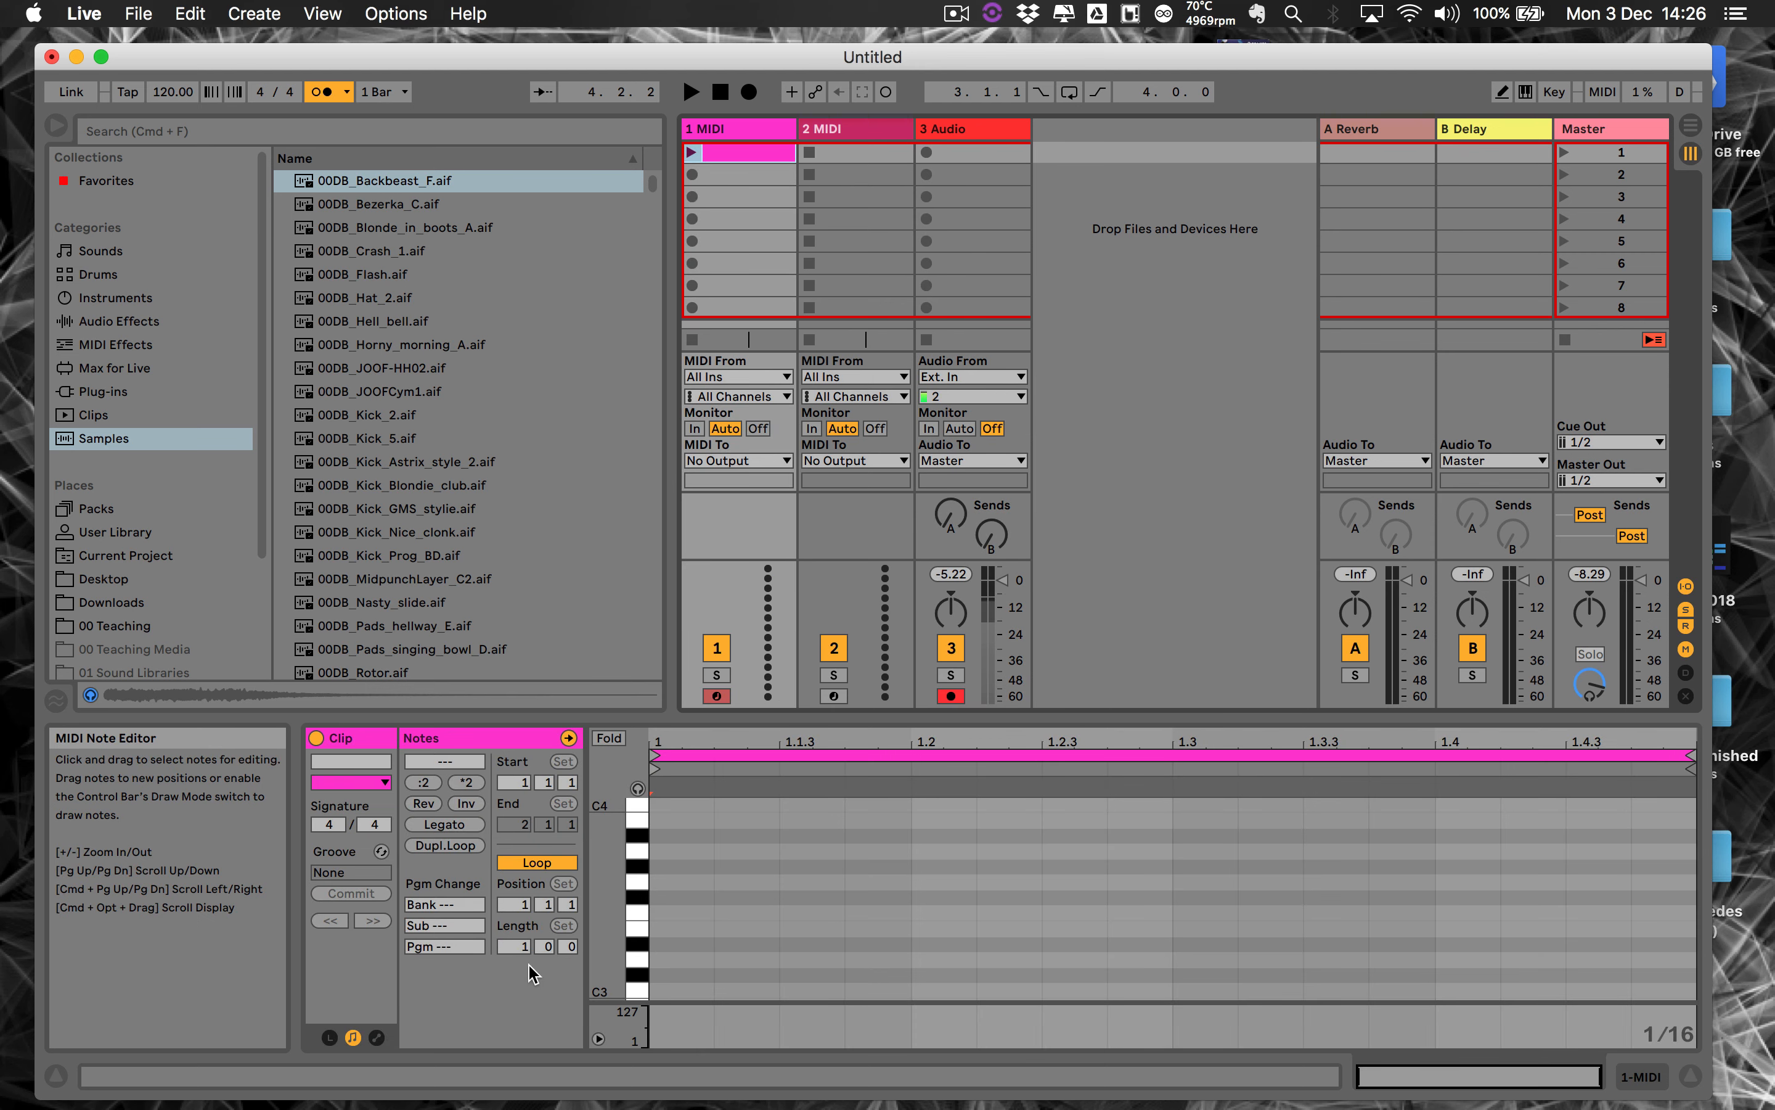
left_click(518, 947)
type("10")
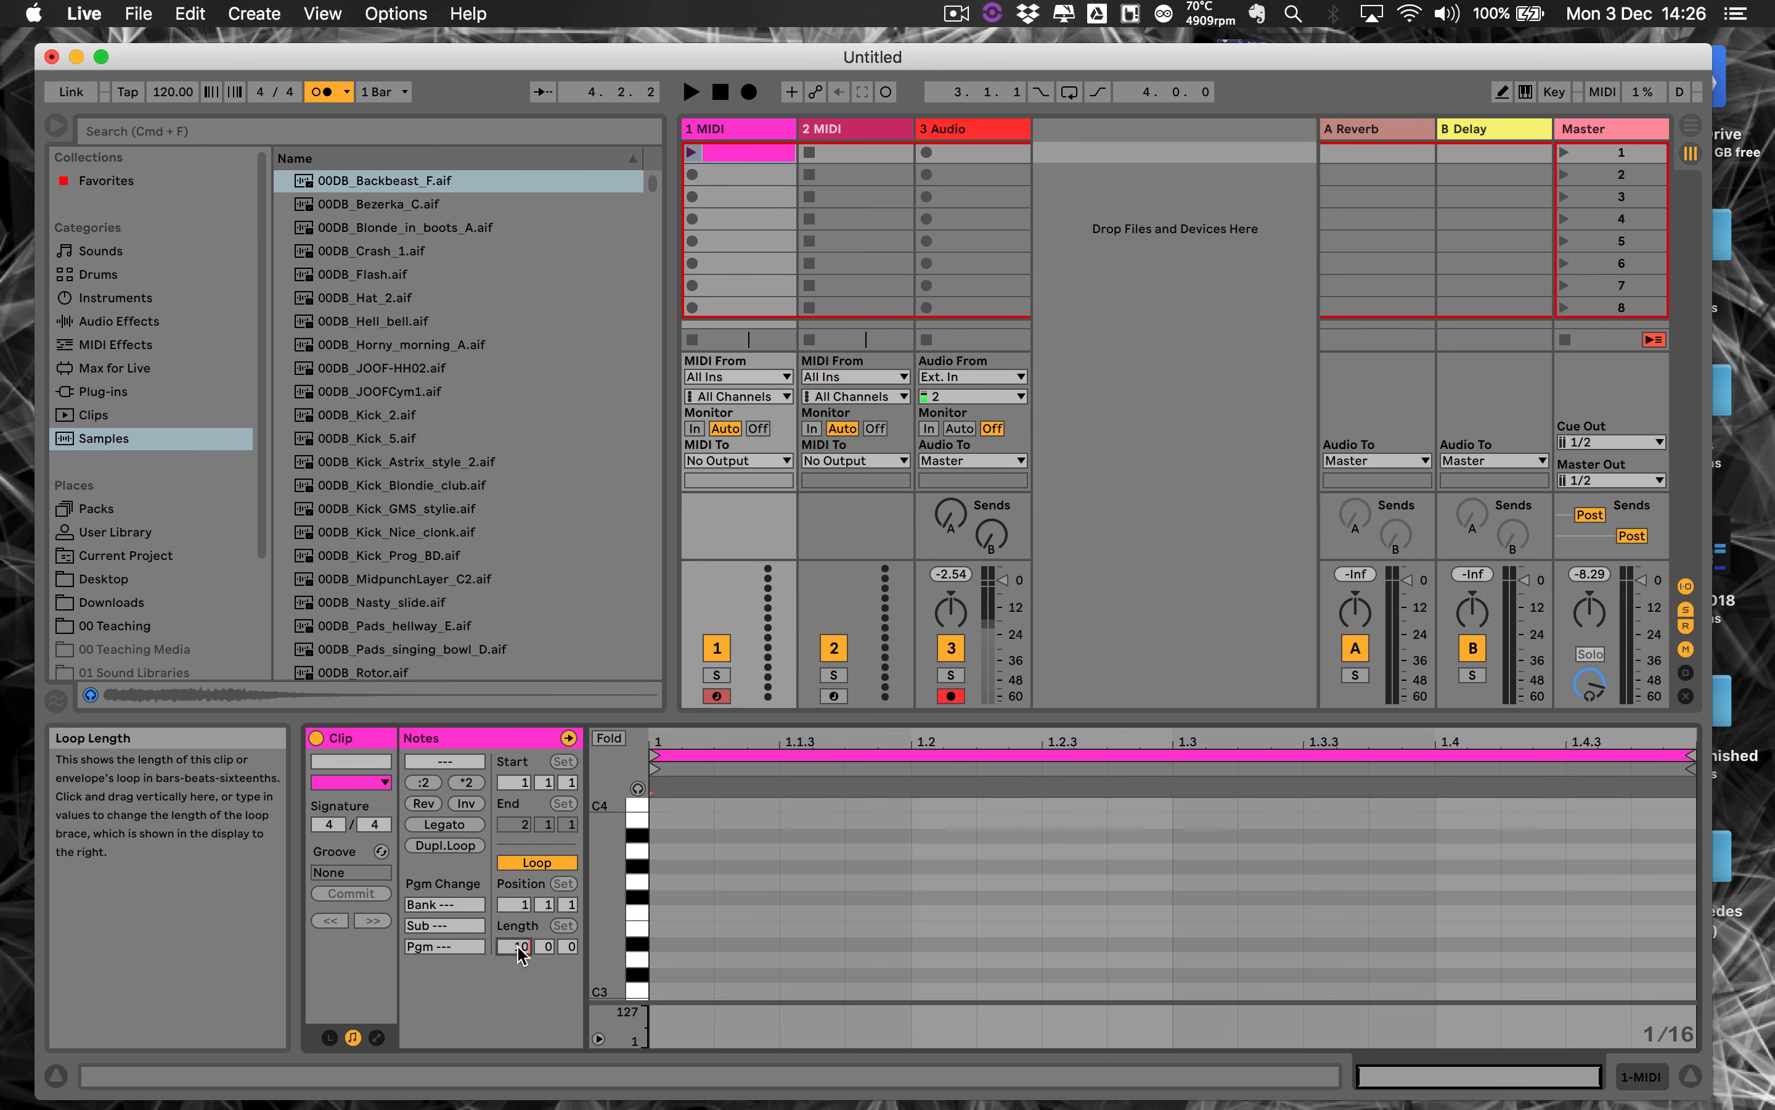
key("Return")
left_click_drag(518, 947, 519, 881)
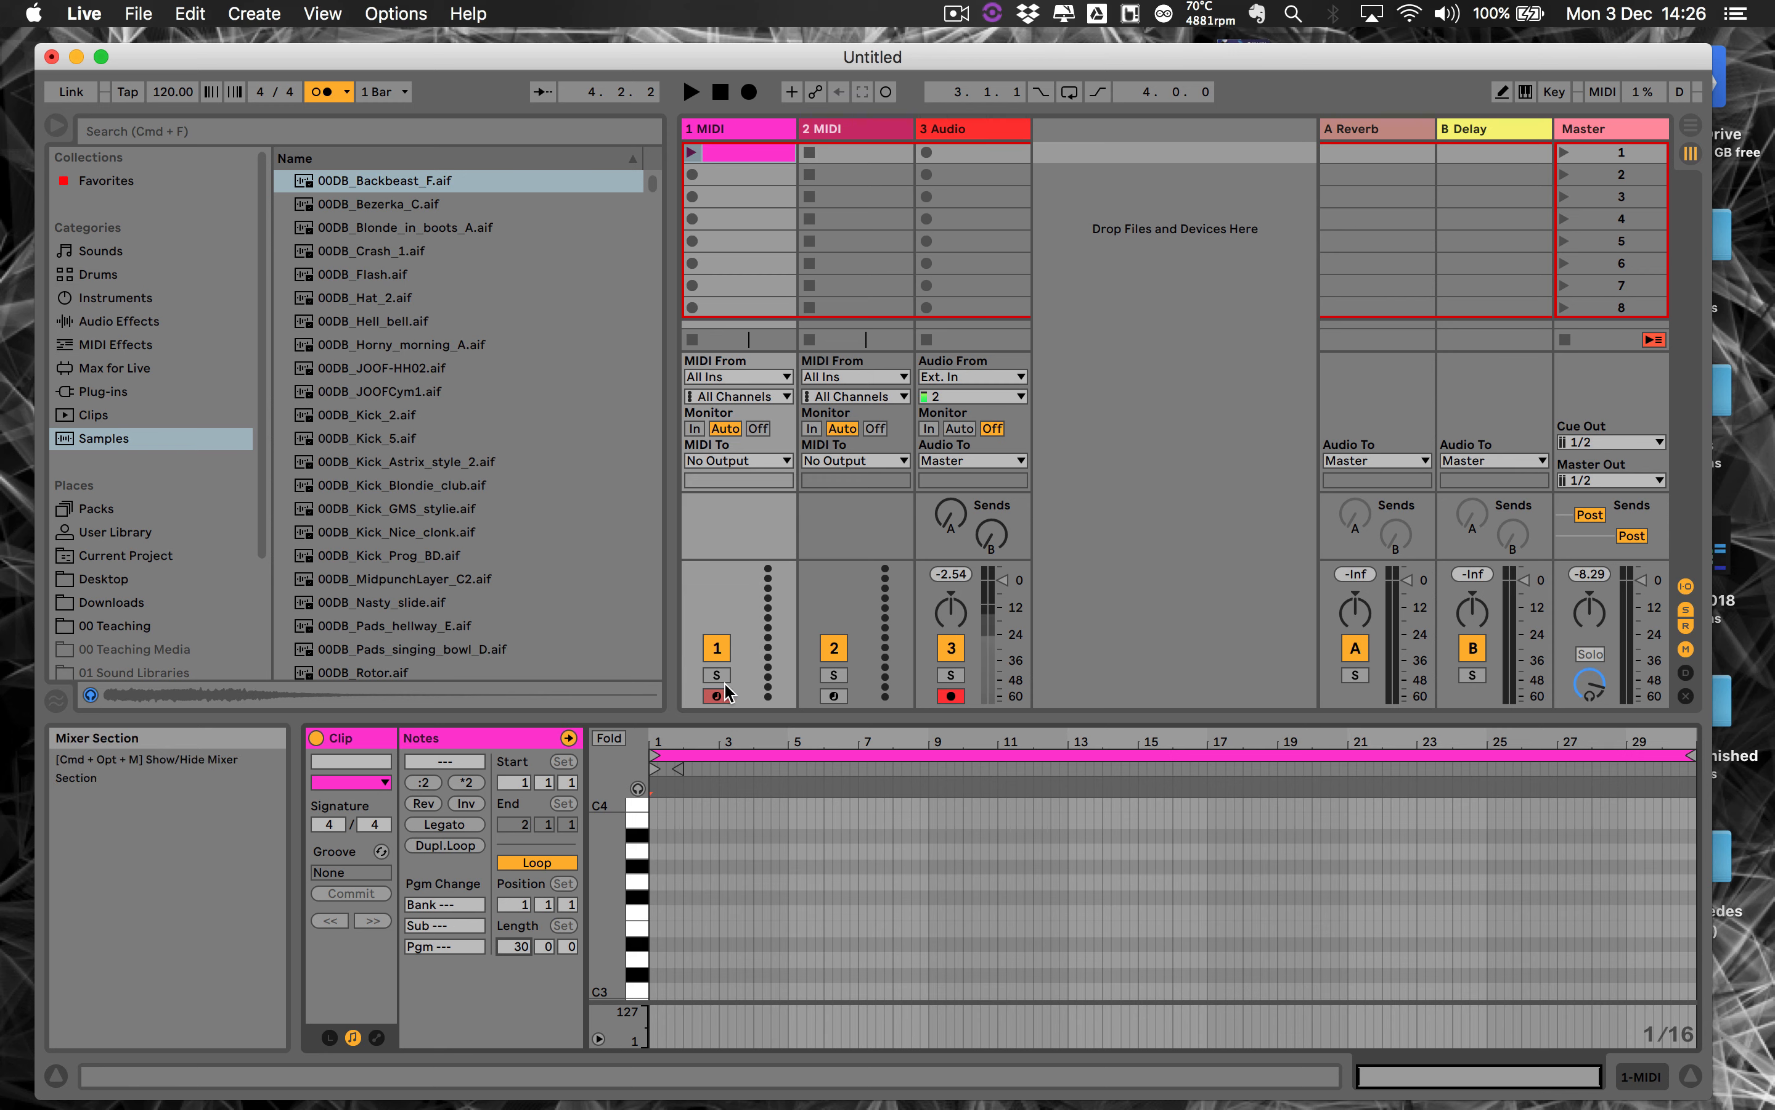
Session-record a clip on the 3 Audio track while the MIDI clip plays, disarm the audio track and stop playback.
left_click(692, 153)
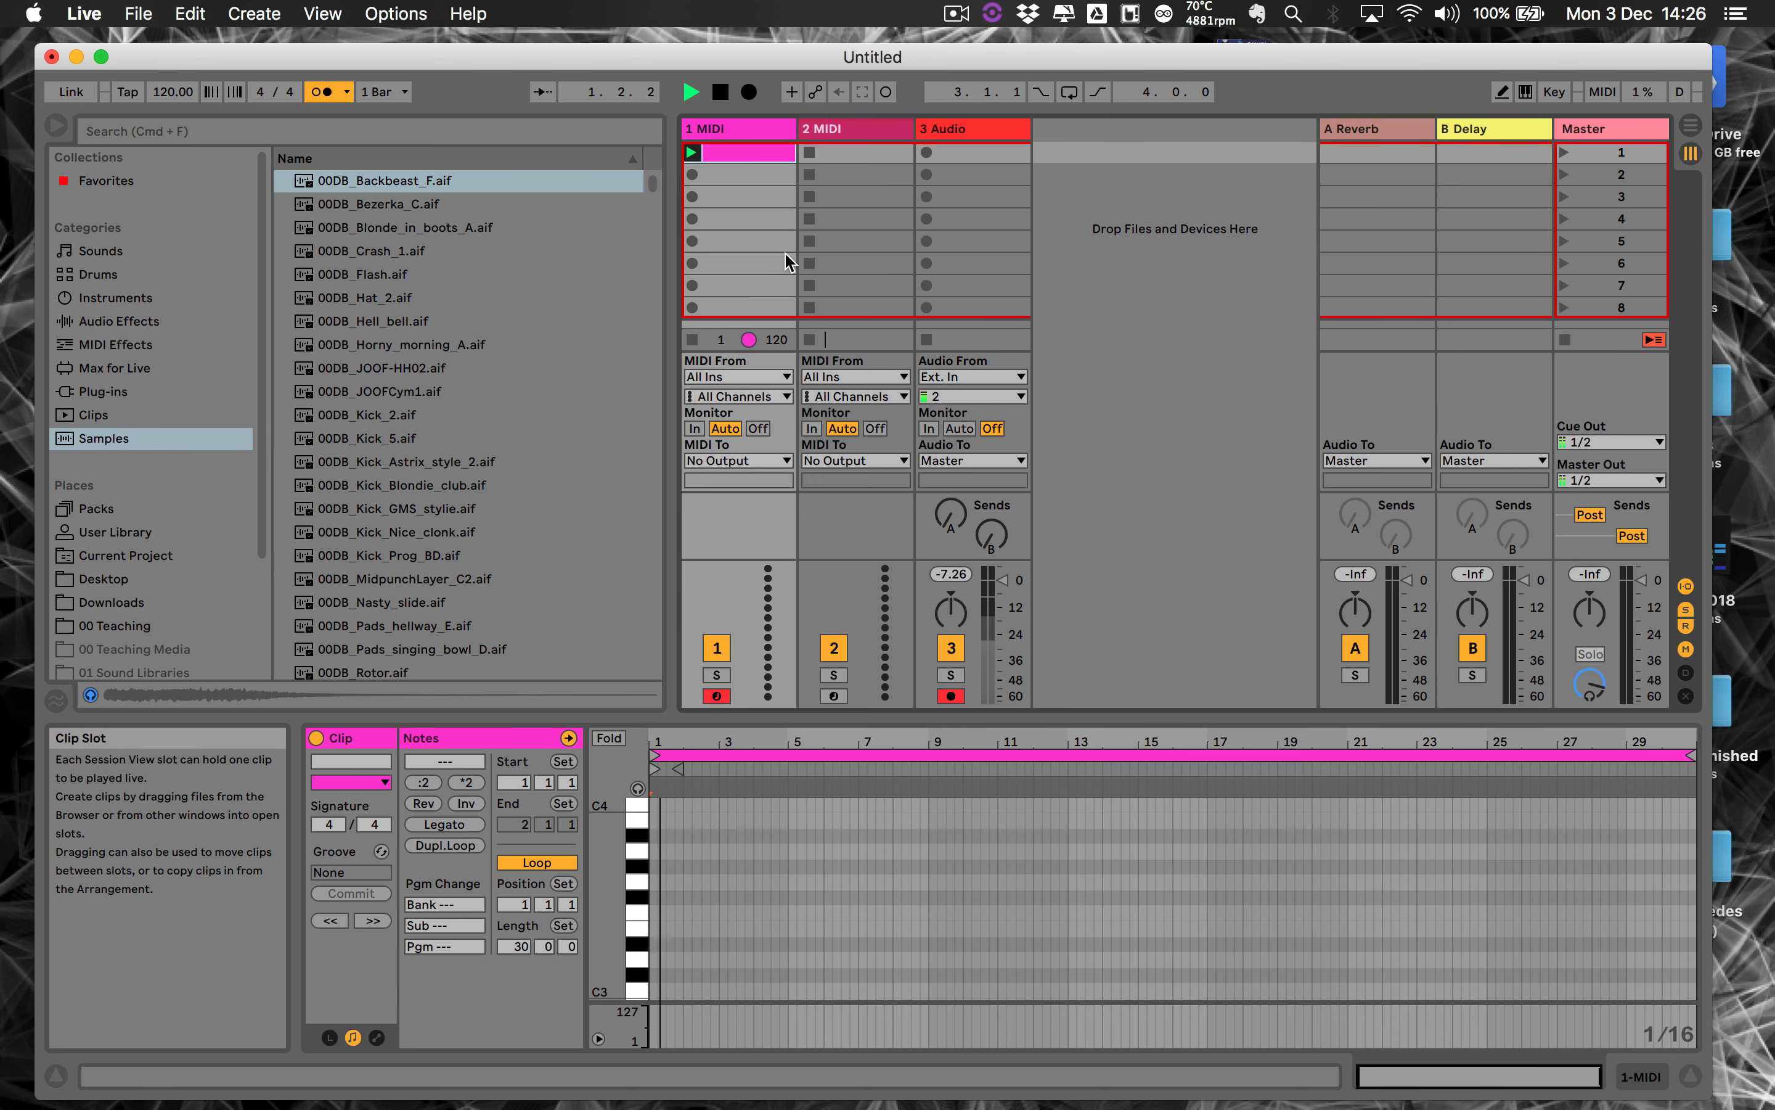
left_click(887, 93)
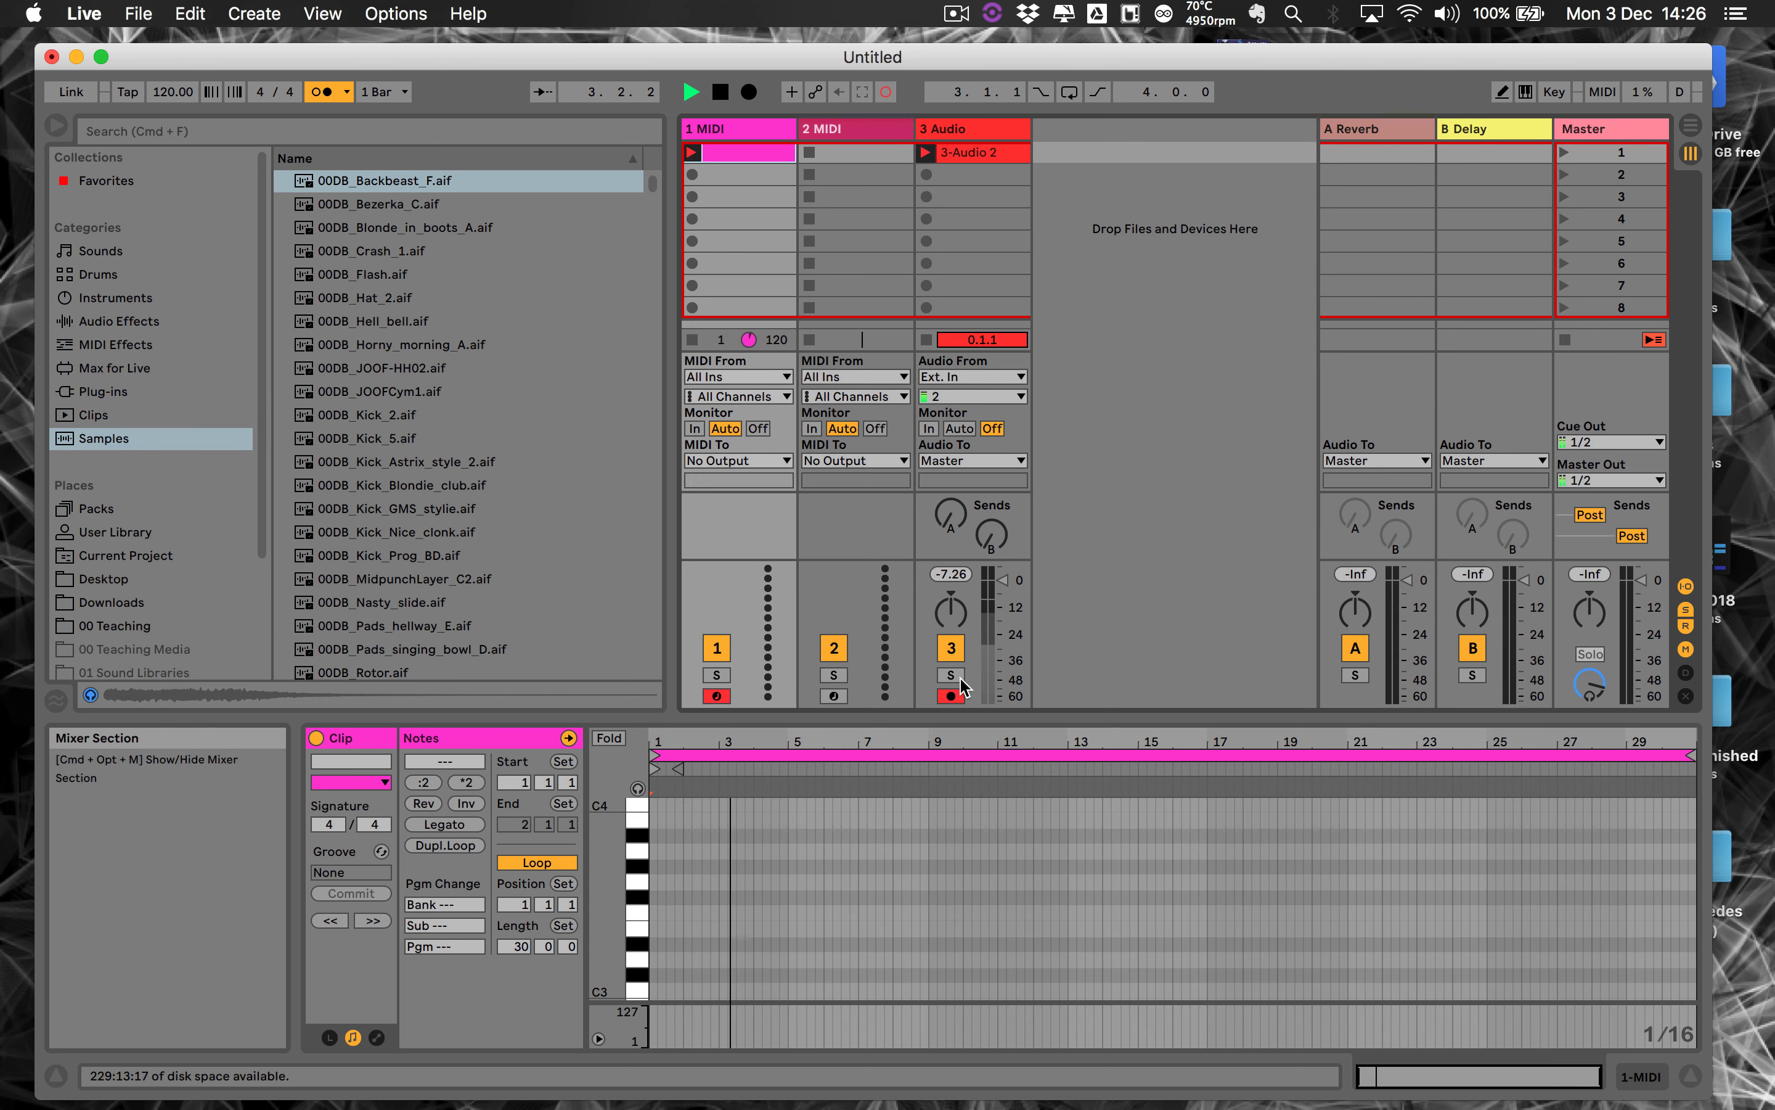
left_click(954, 696)
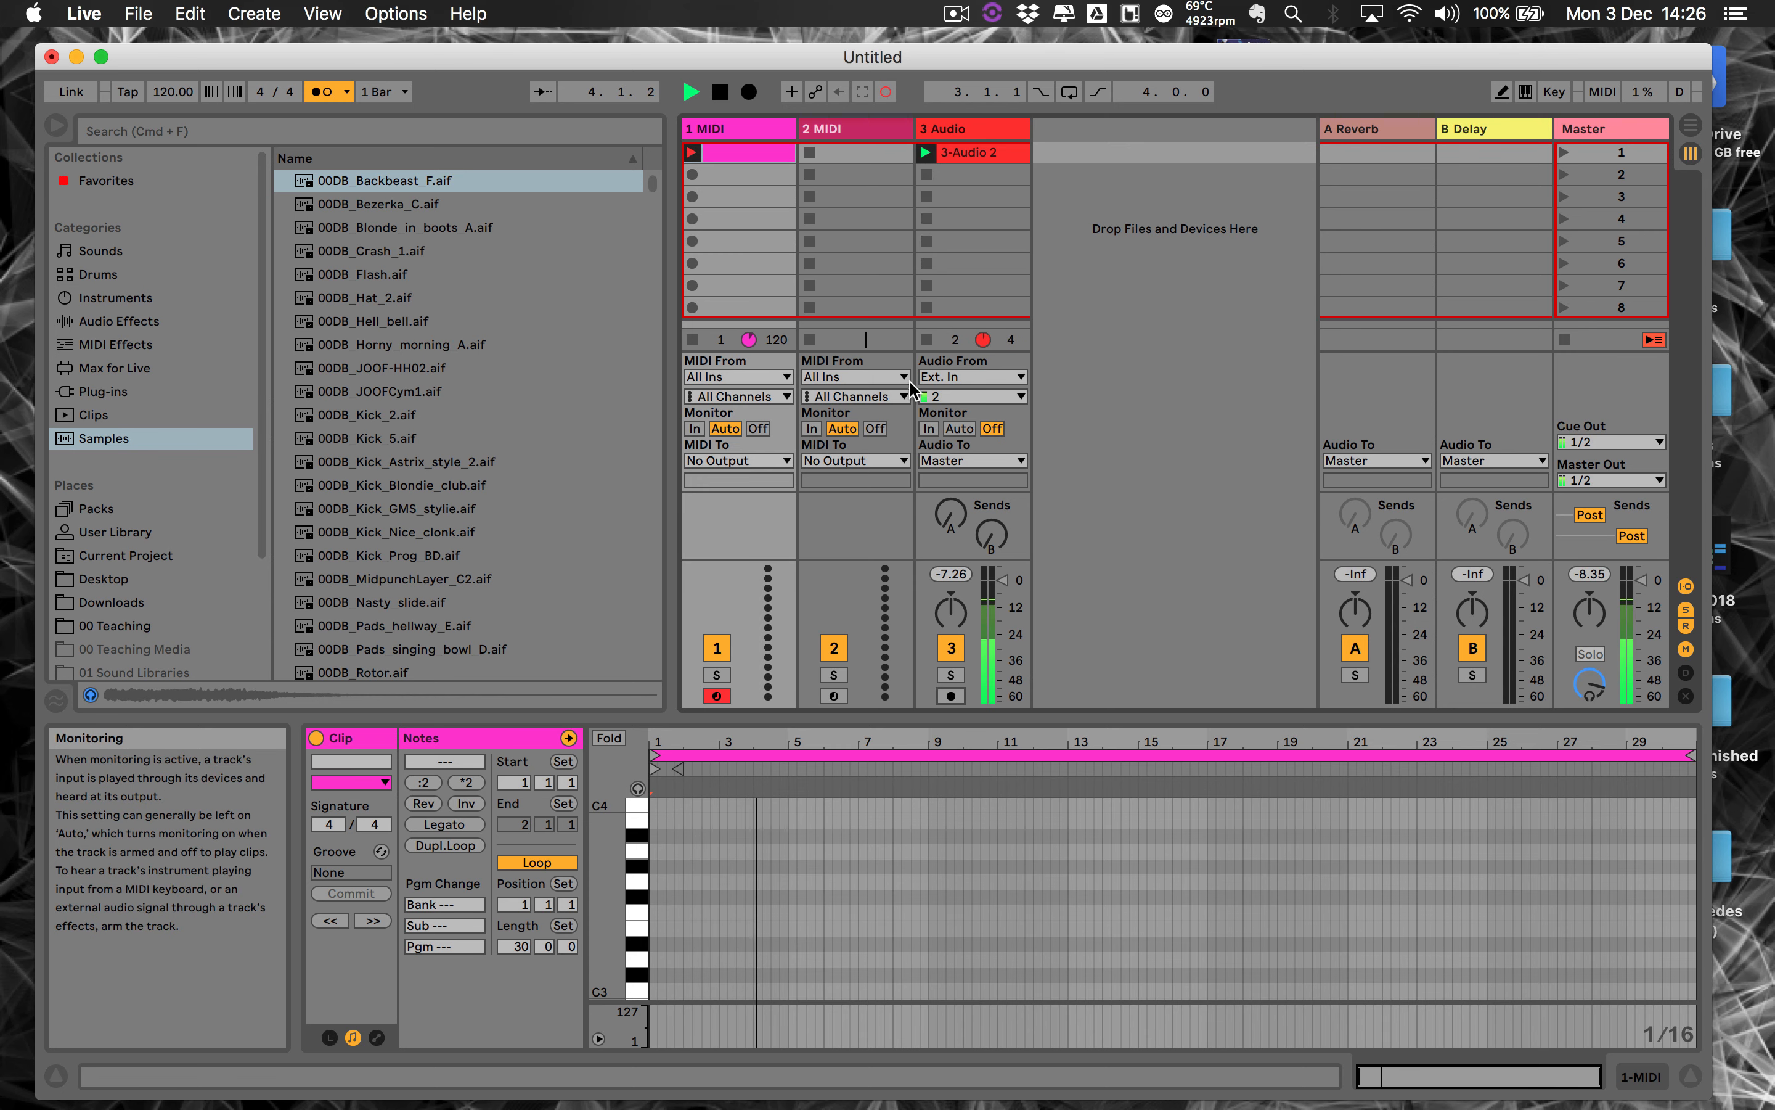
left_click(926, 174)
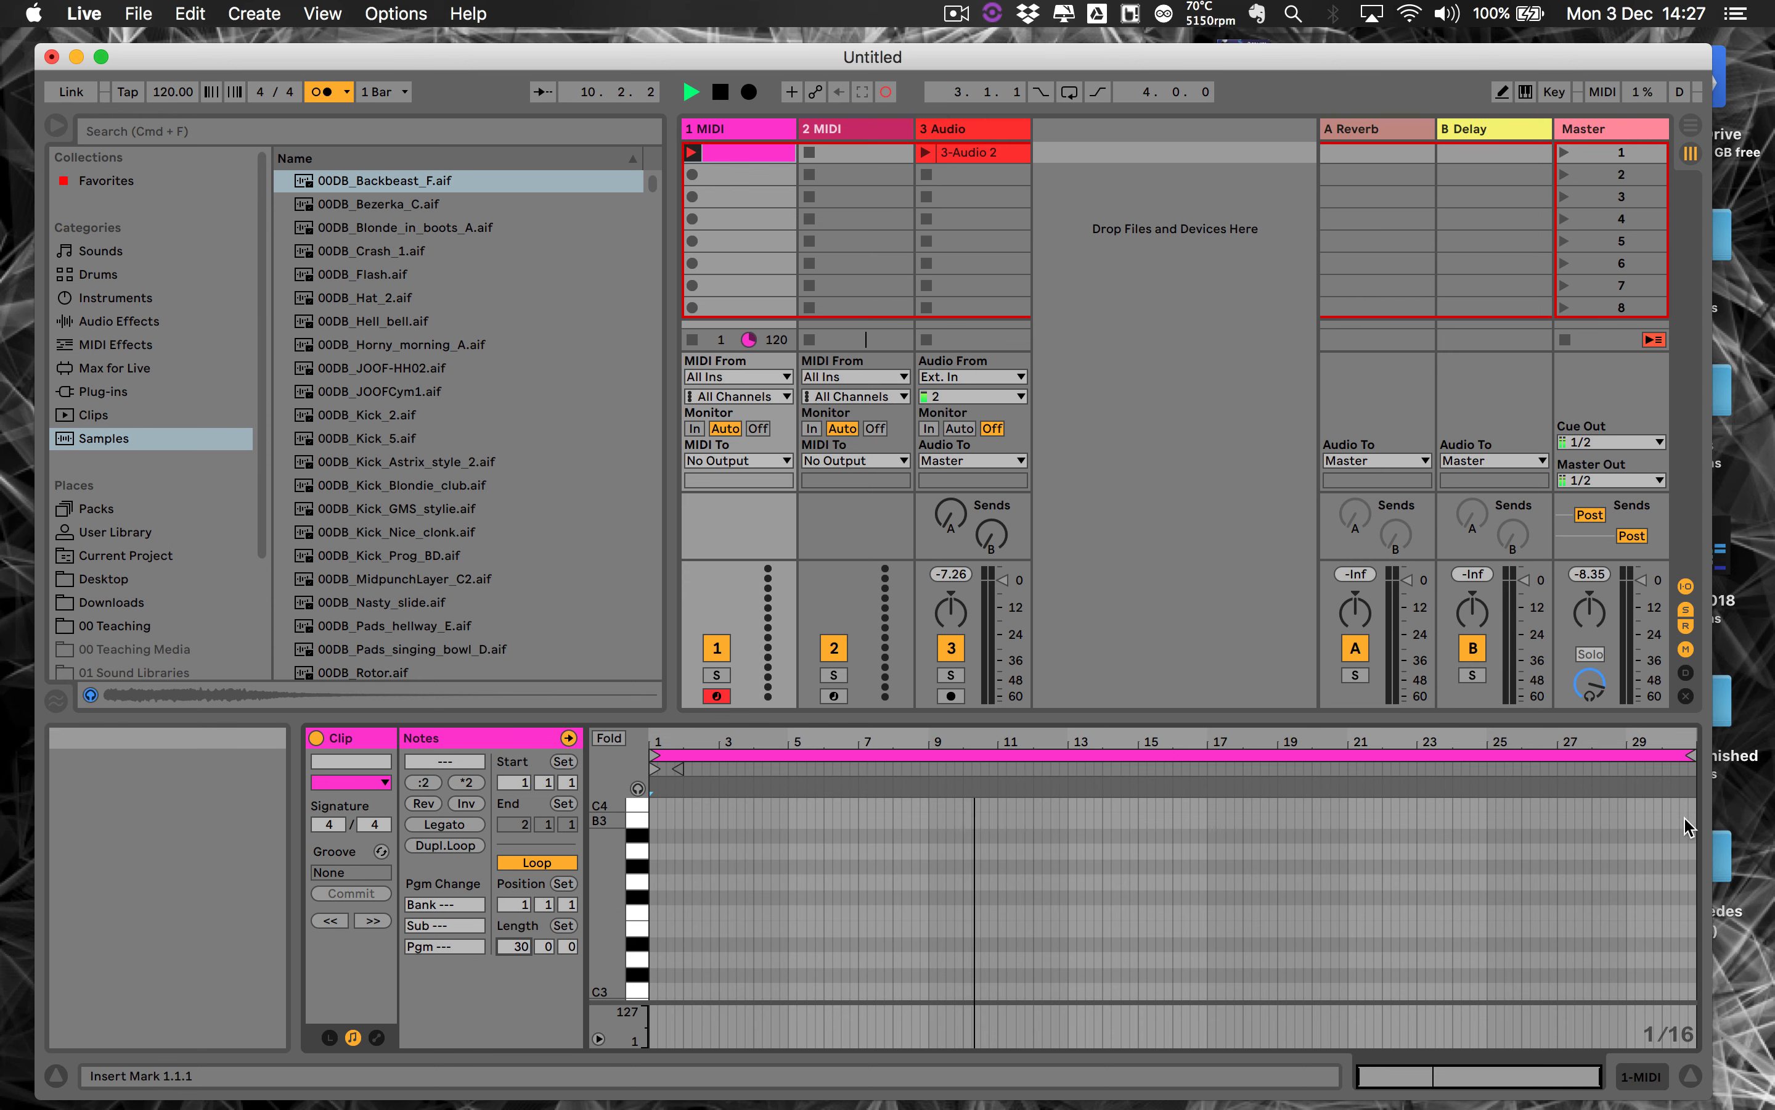
key("space")
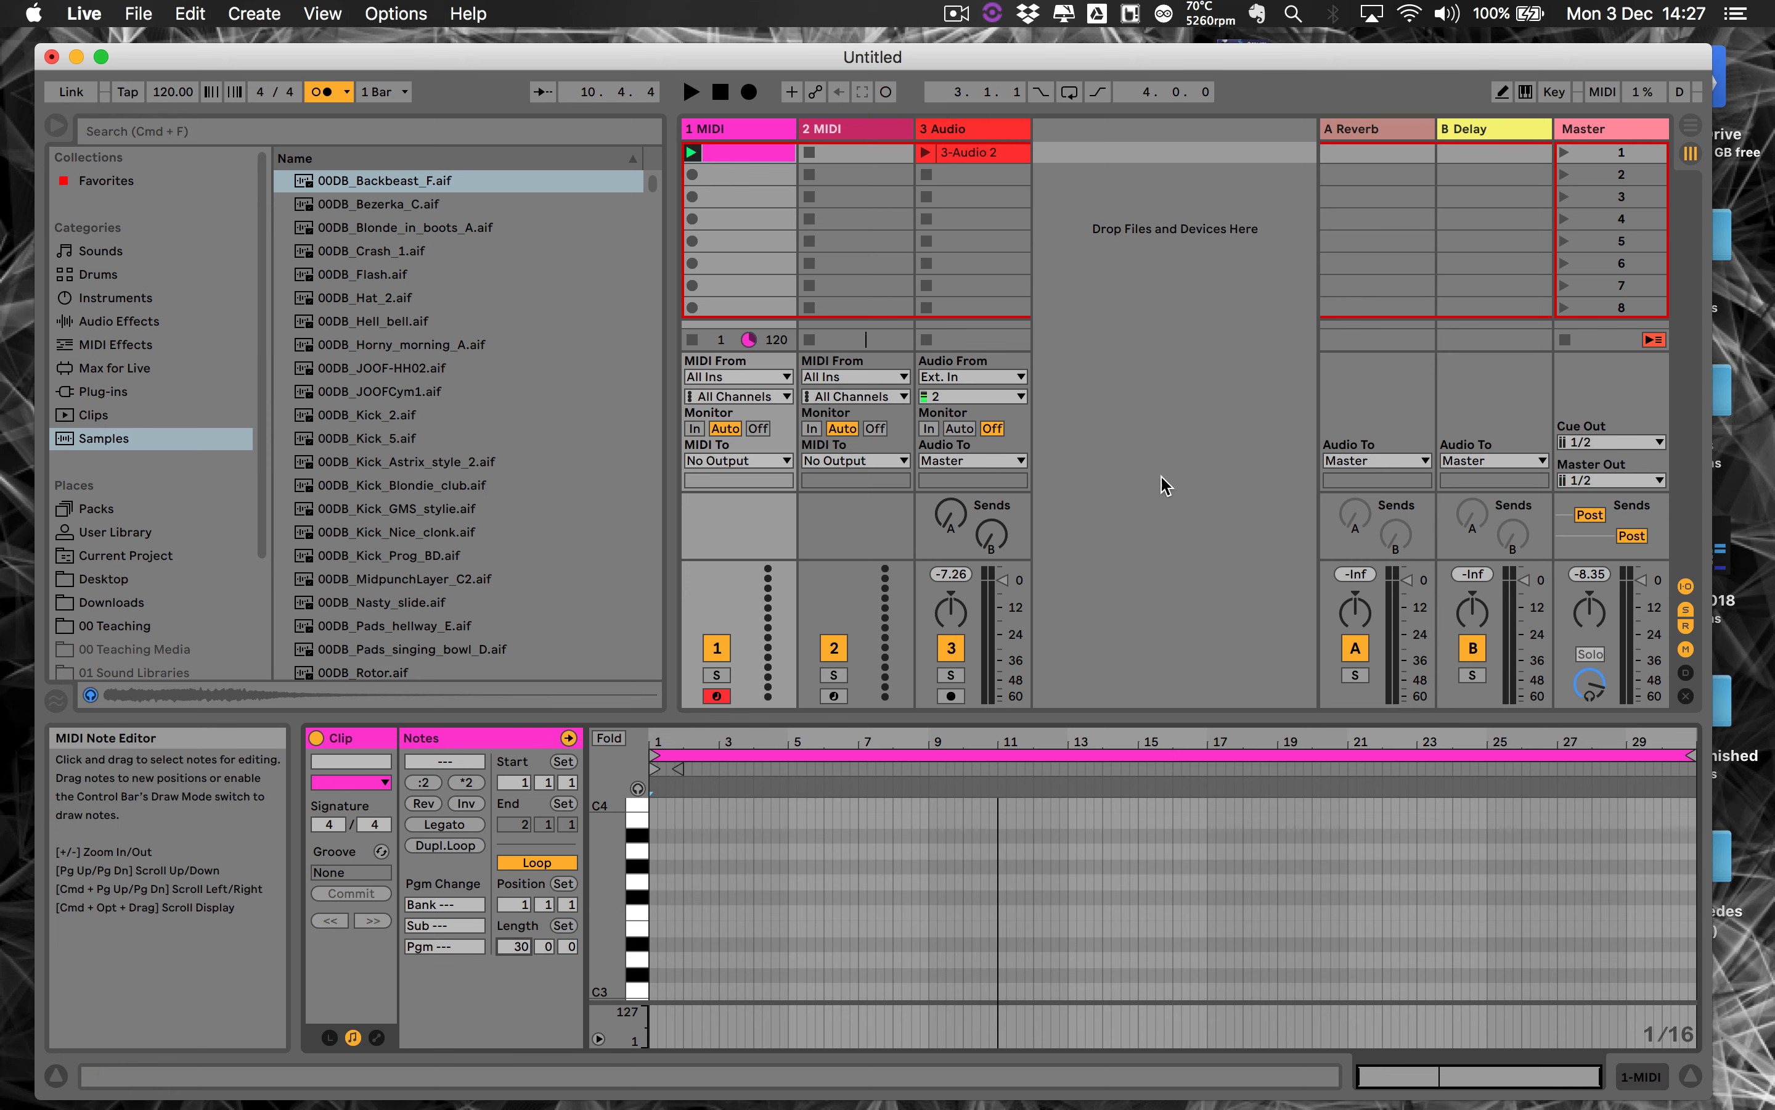
Delete the recorded clip on the 3 Audio track and the MIDI clip on the 1 MIDI track.
left_click(974, 153)
key("Delete")
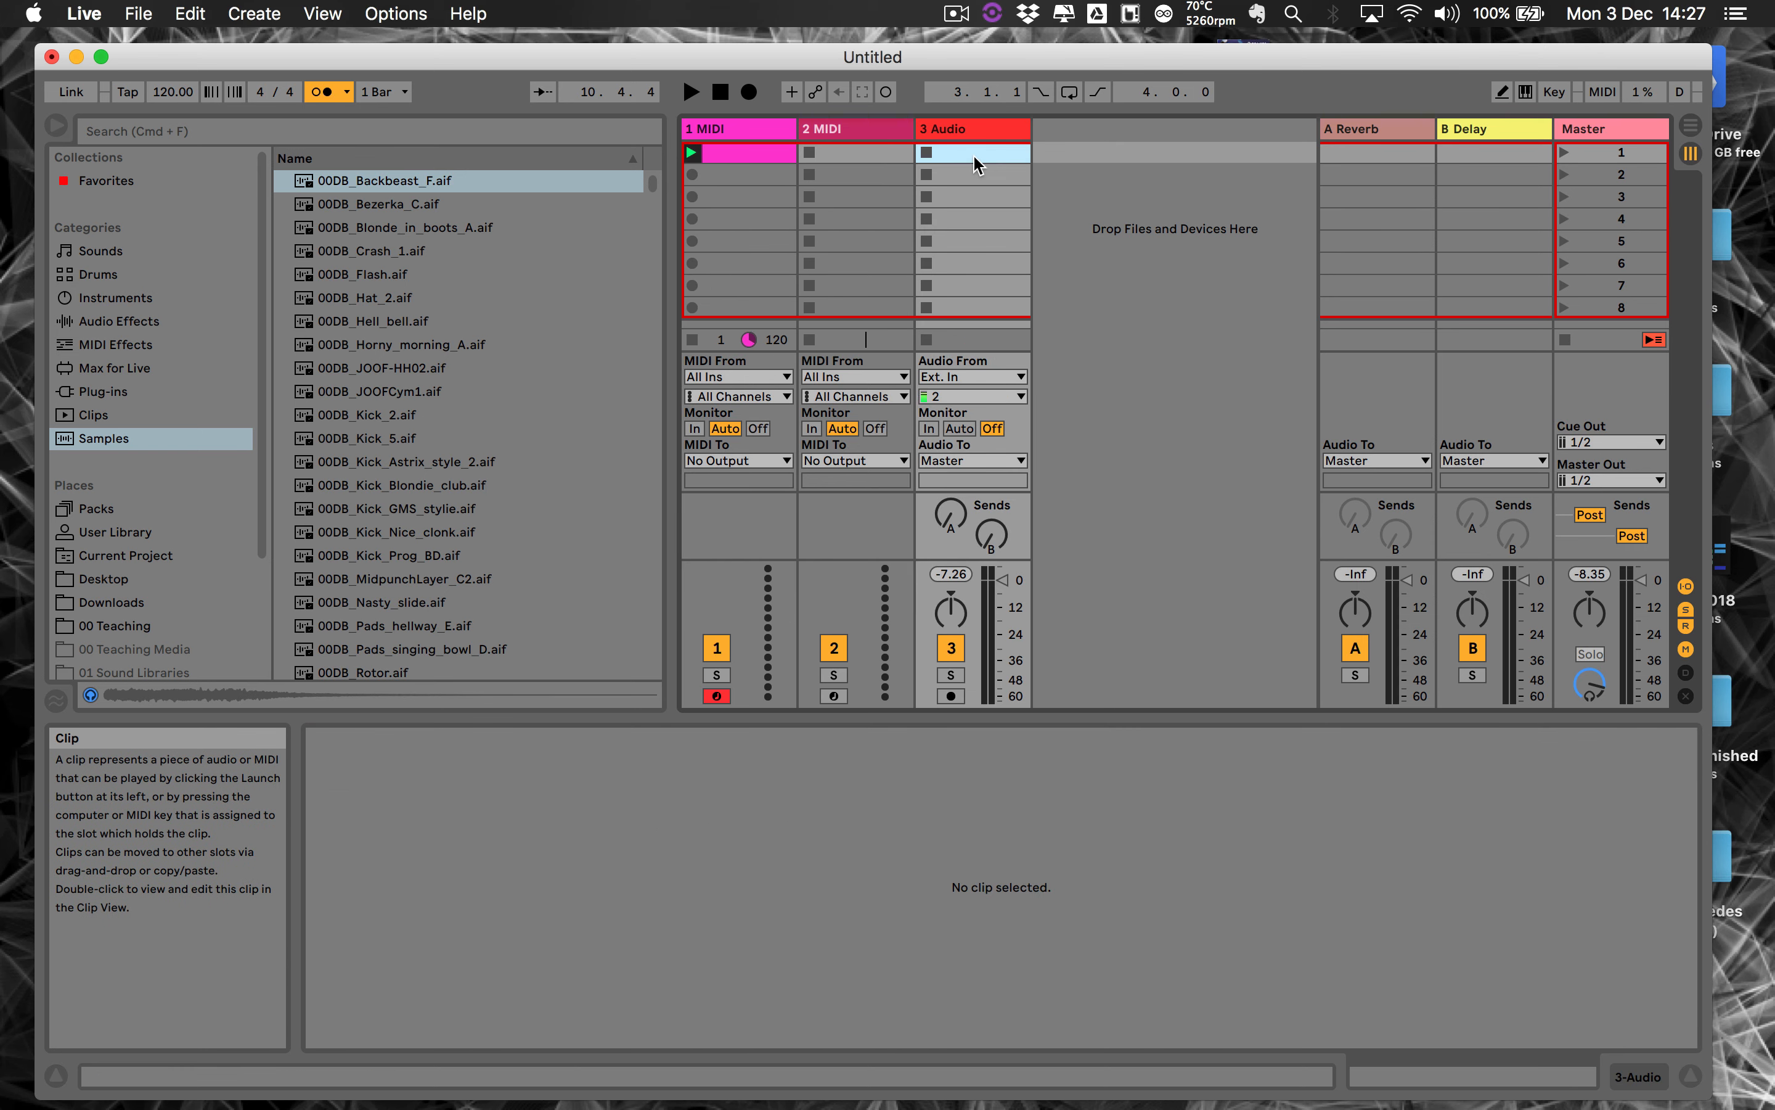
left_click(737, 154)
key("Delete")
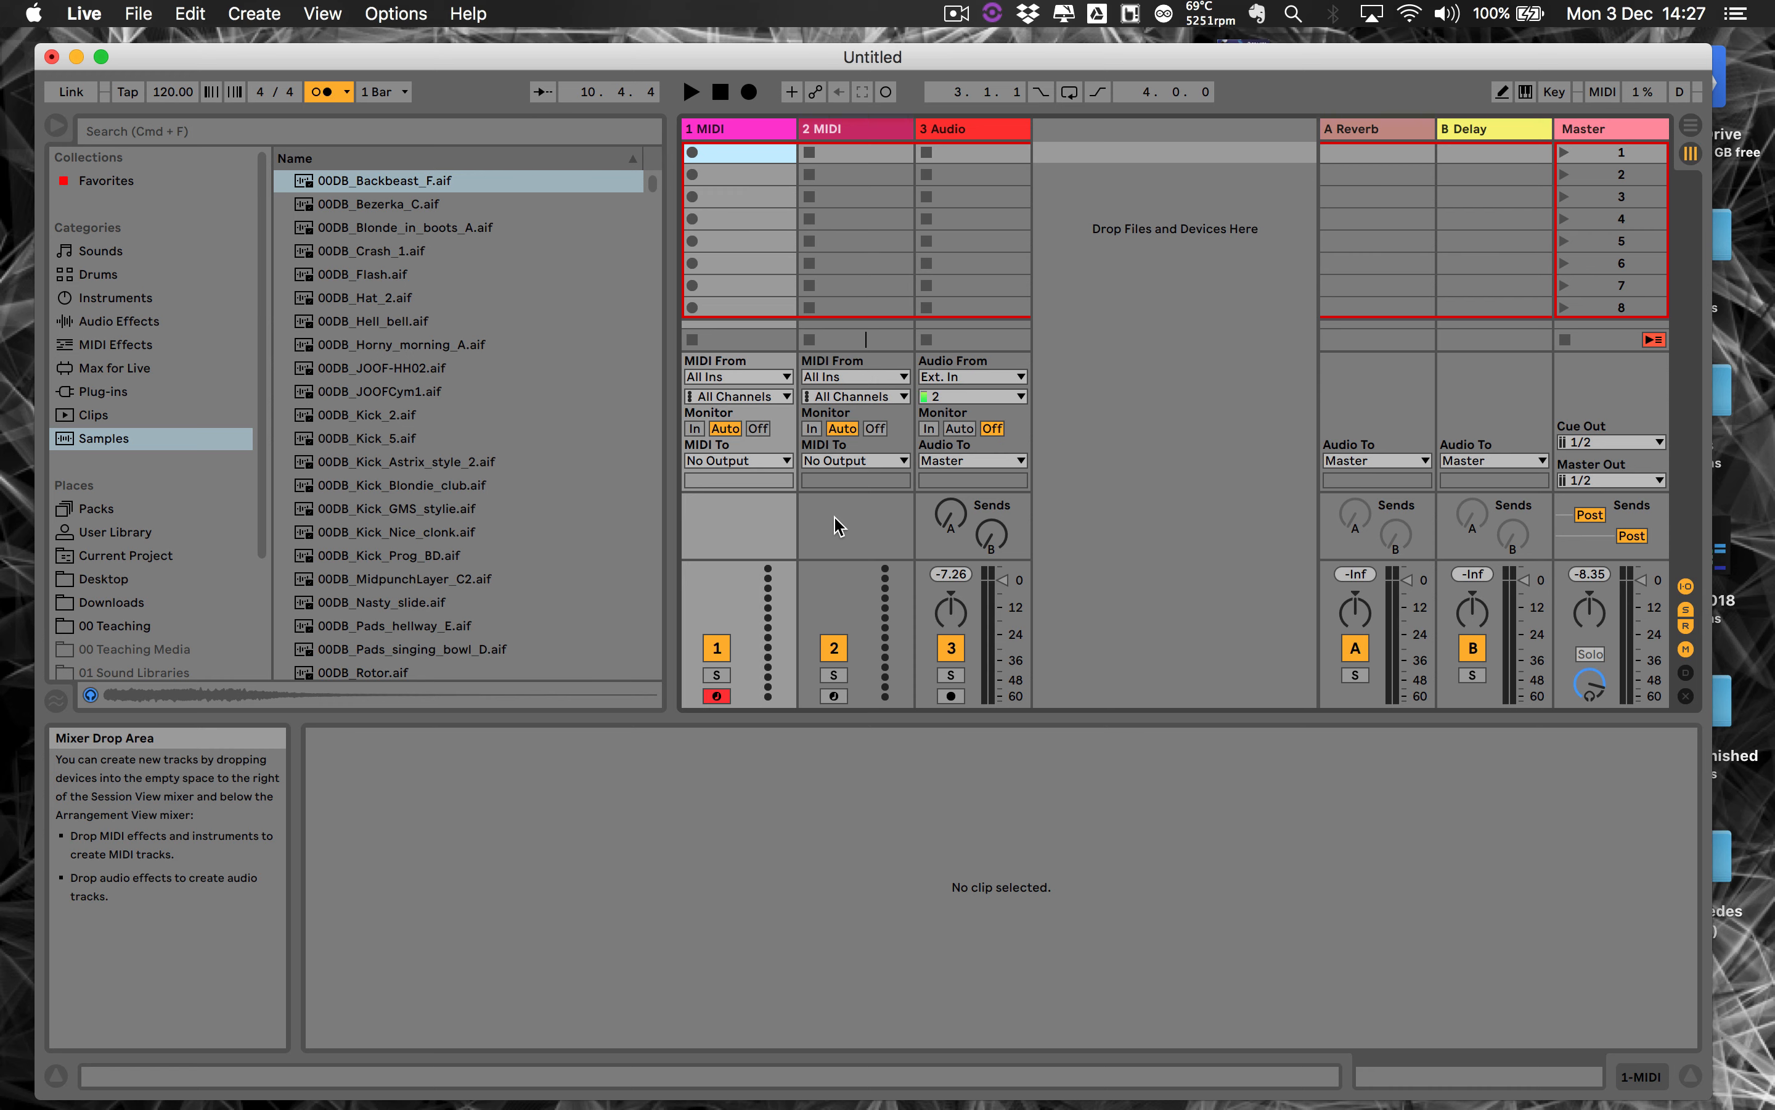
Switch to Audio MIDI Setup and enlarge the device icons in the MIDI Studio window.
key("super+space")
type("audio")
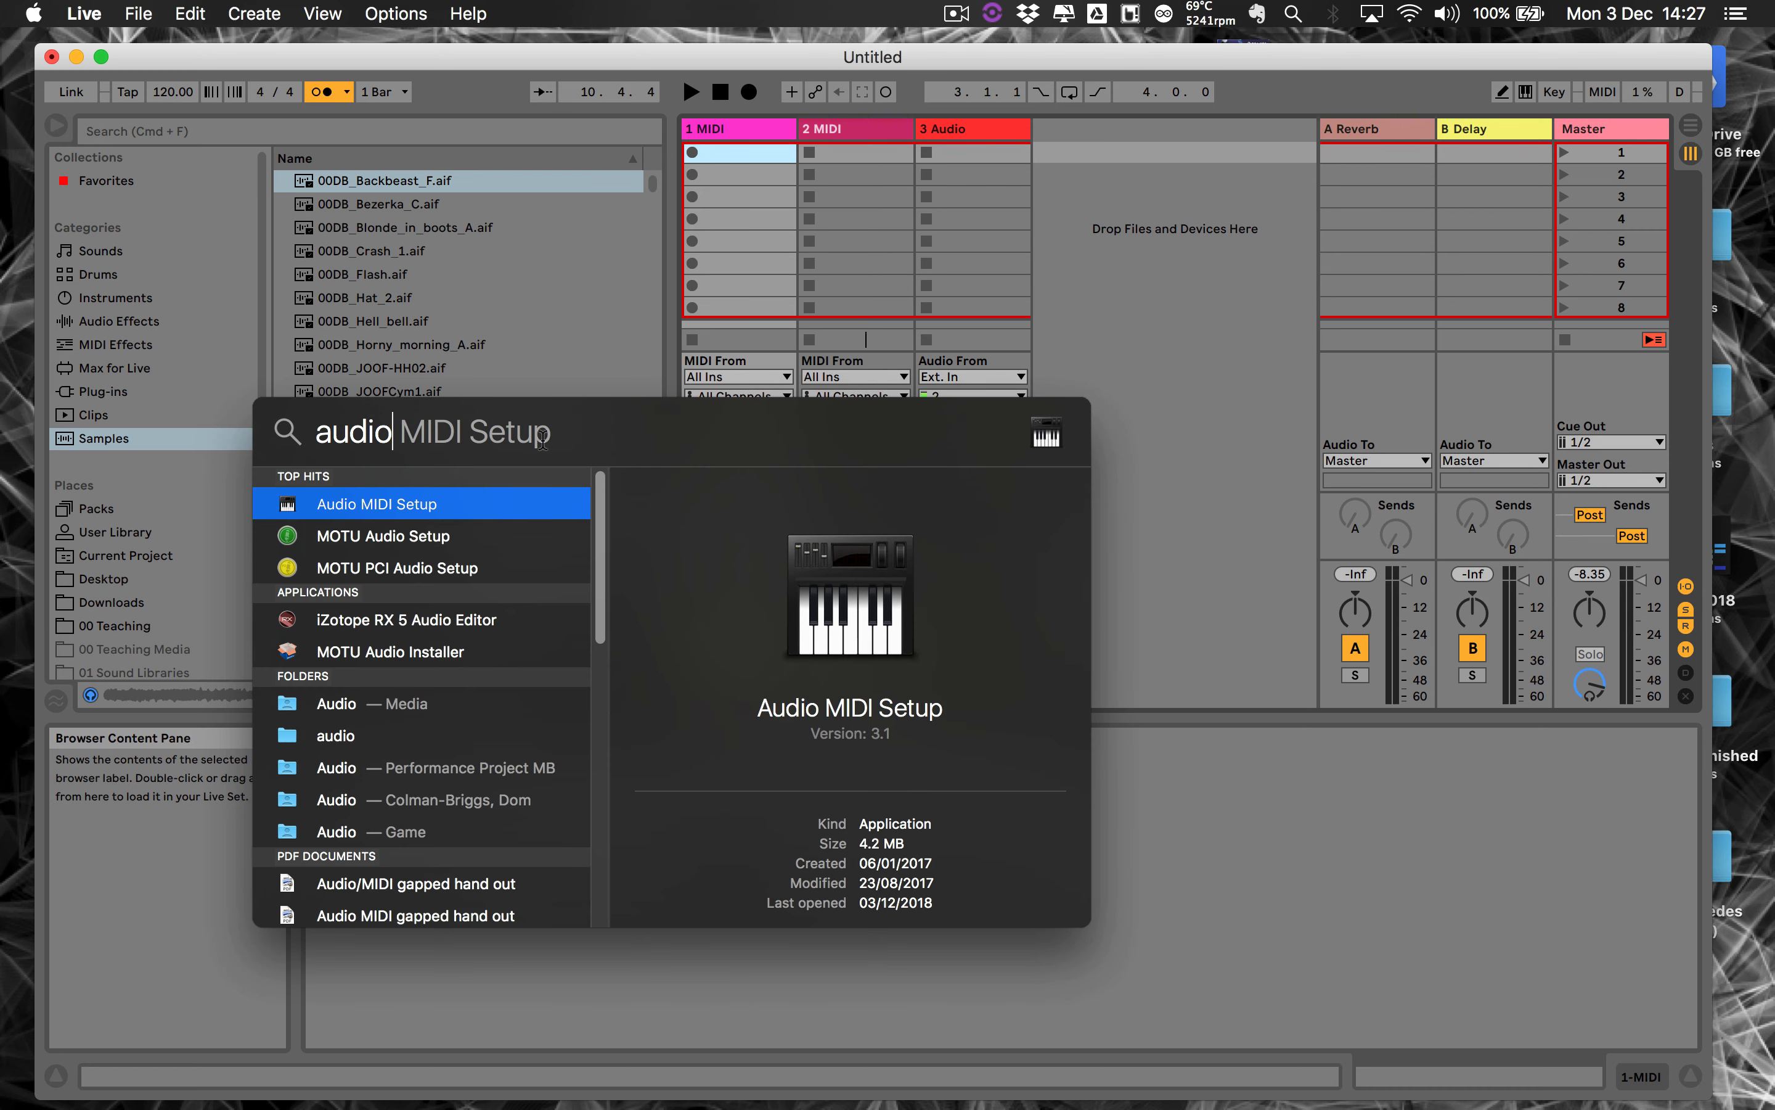
key("Return")
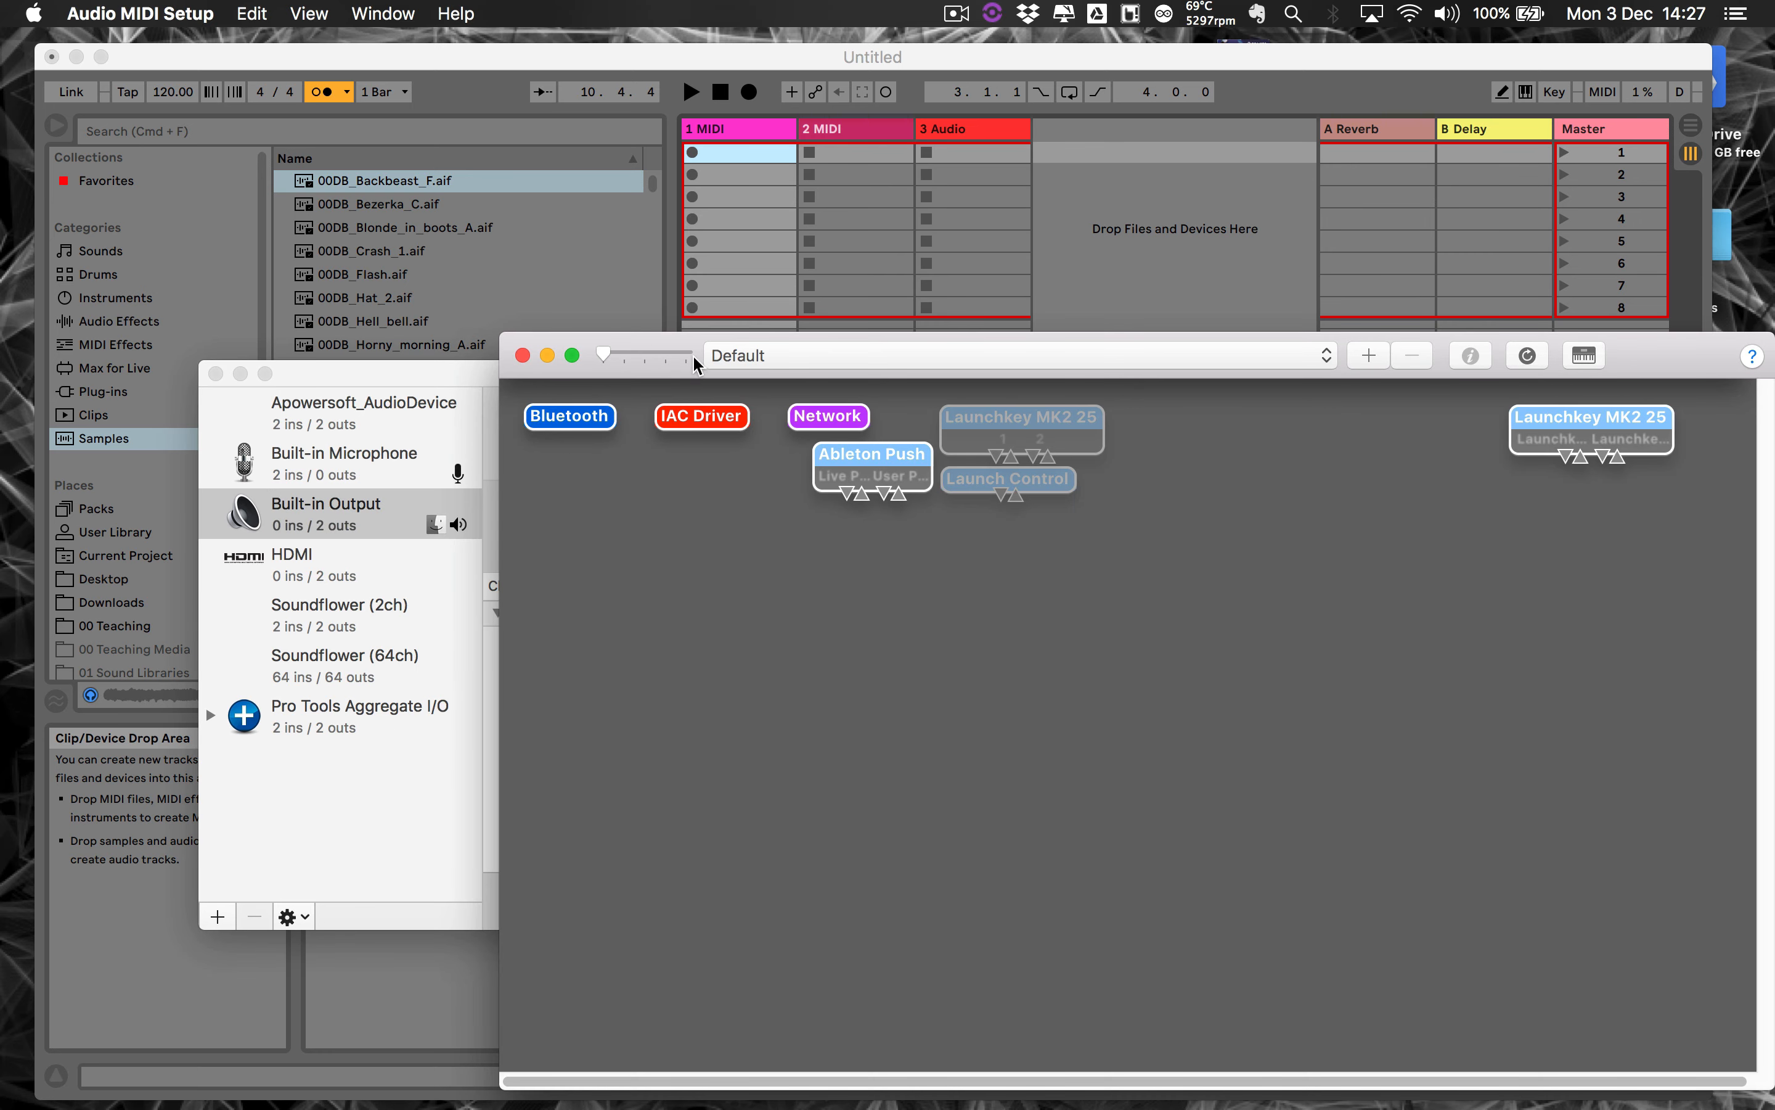
left_click(682, 352)
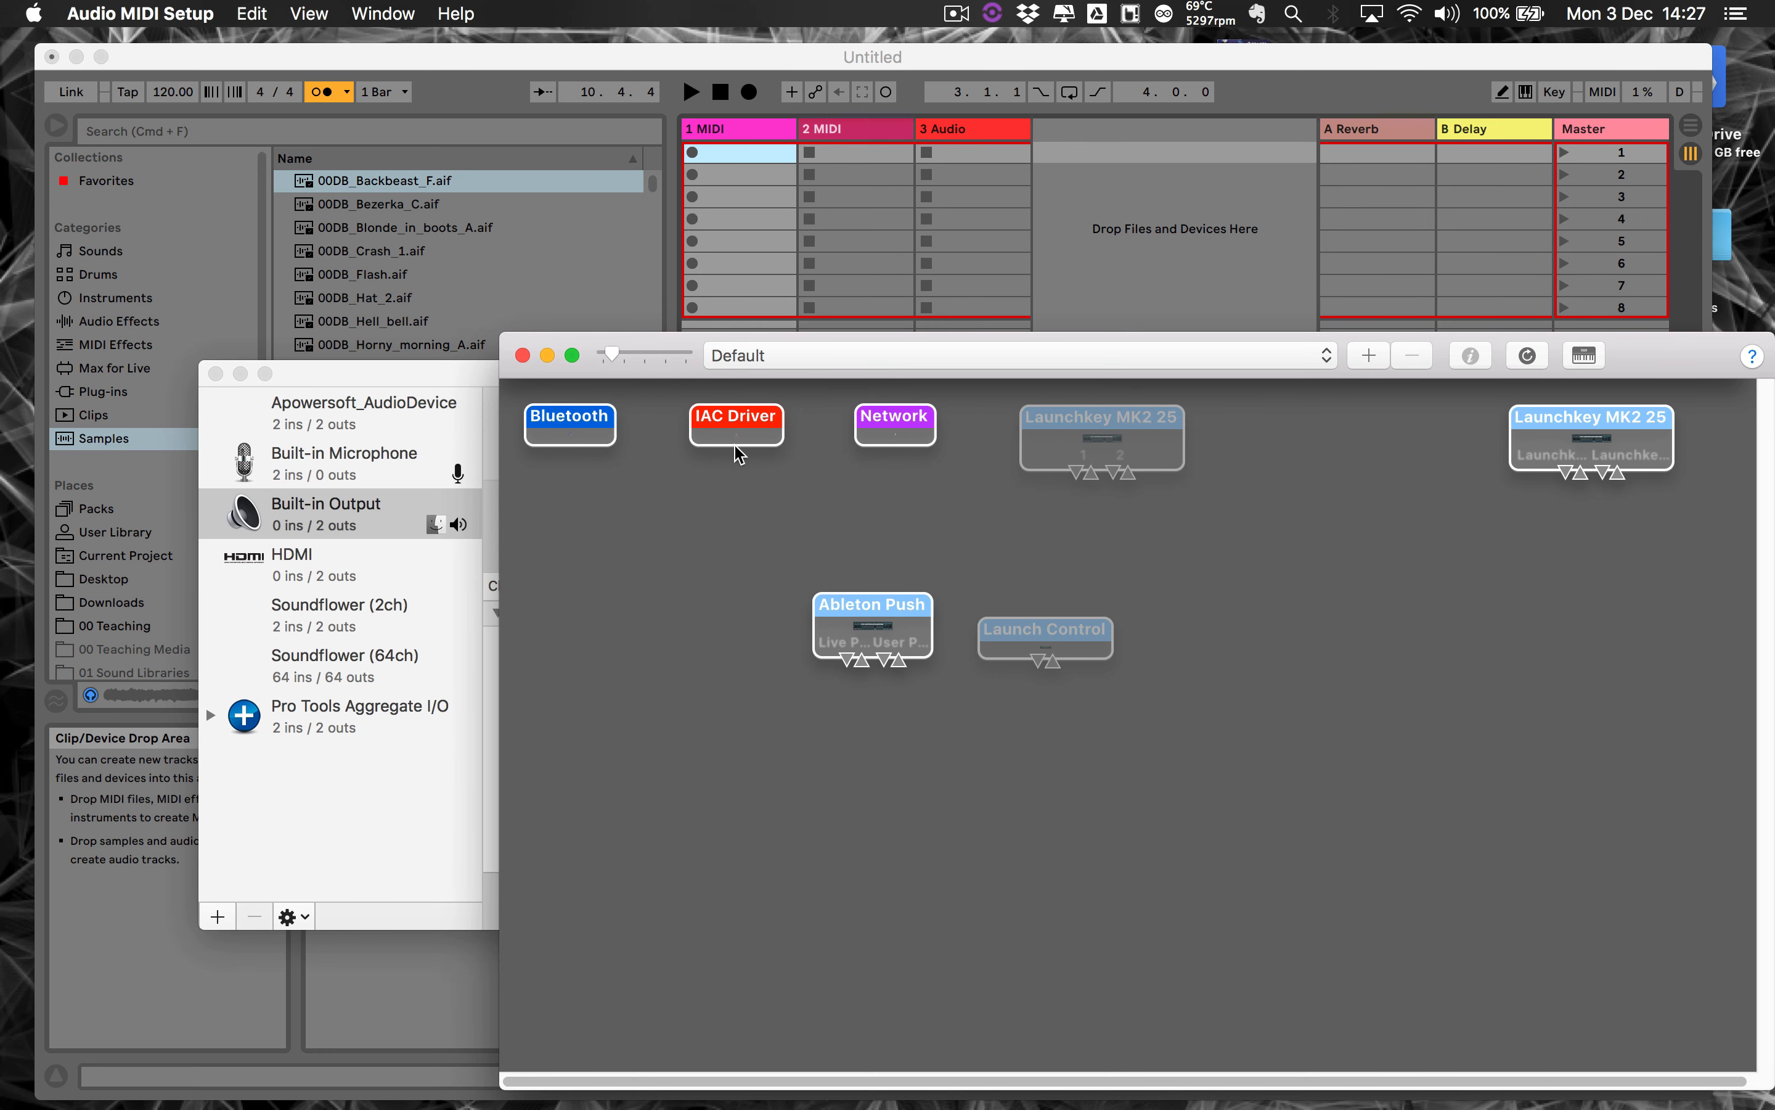
left_click_drag(616, 353, 644, 355)
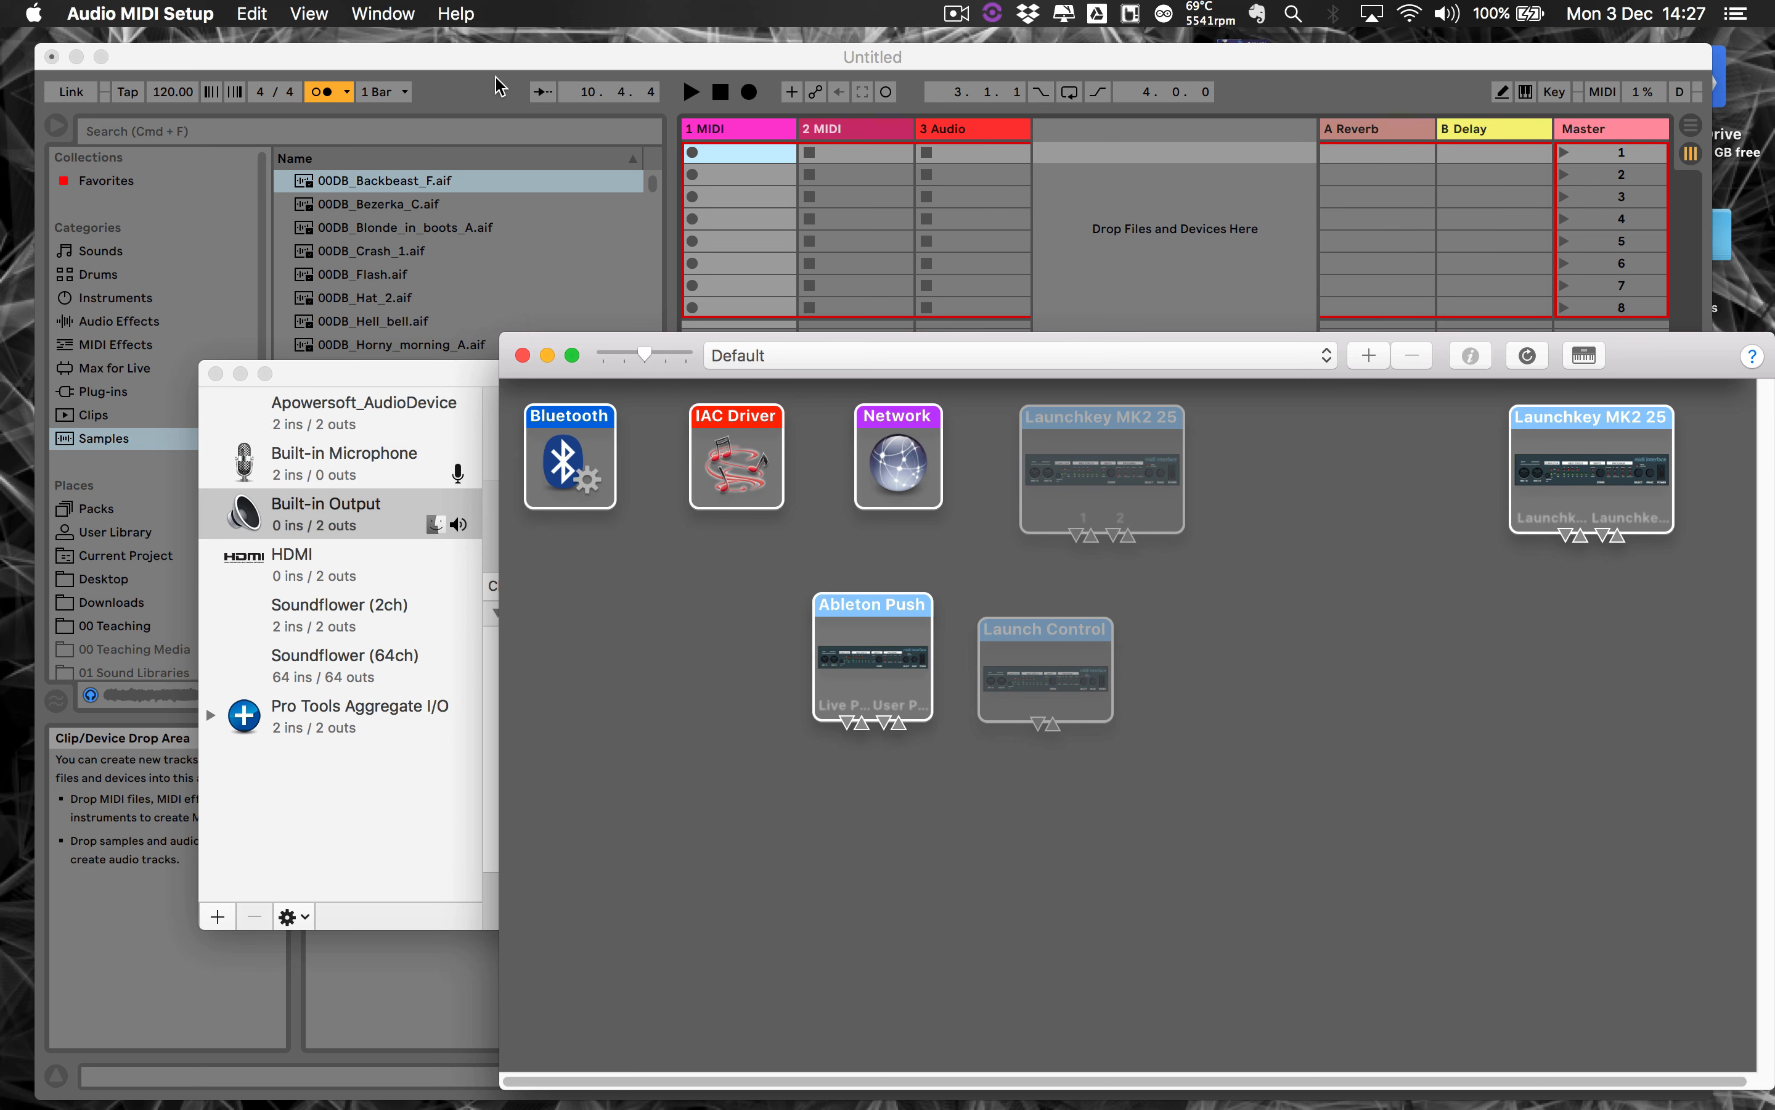
Hide the MIDI Studio window, show it again and enlarge its device icons further.
left_click(387, 13)
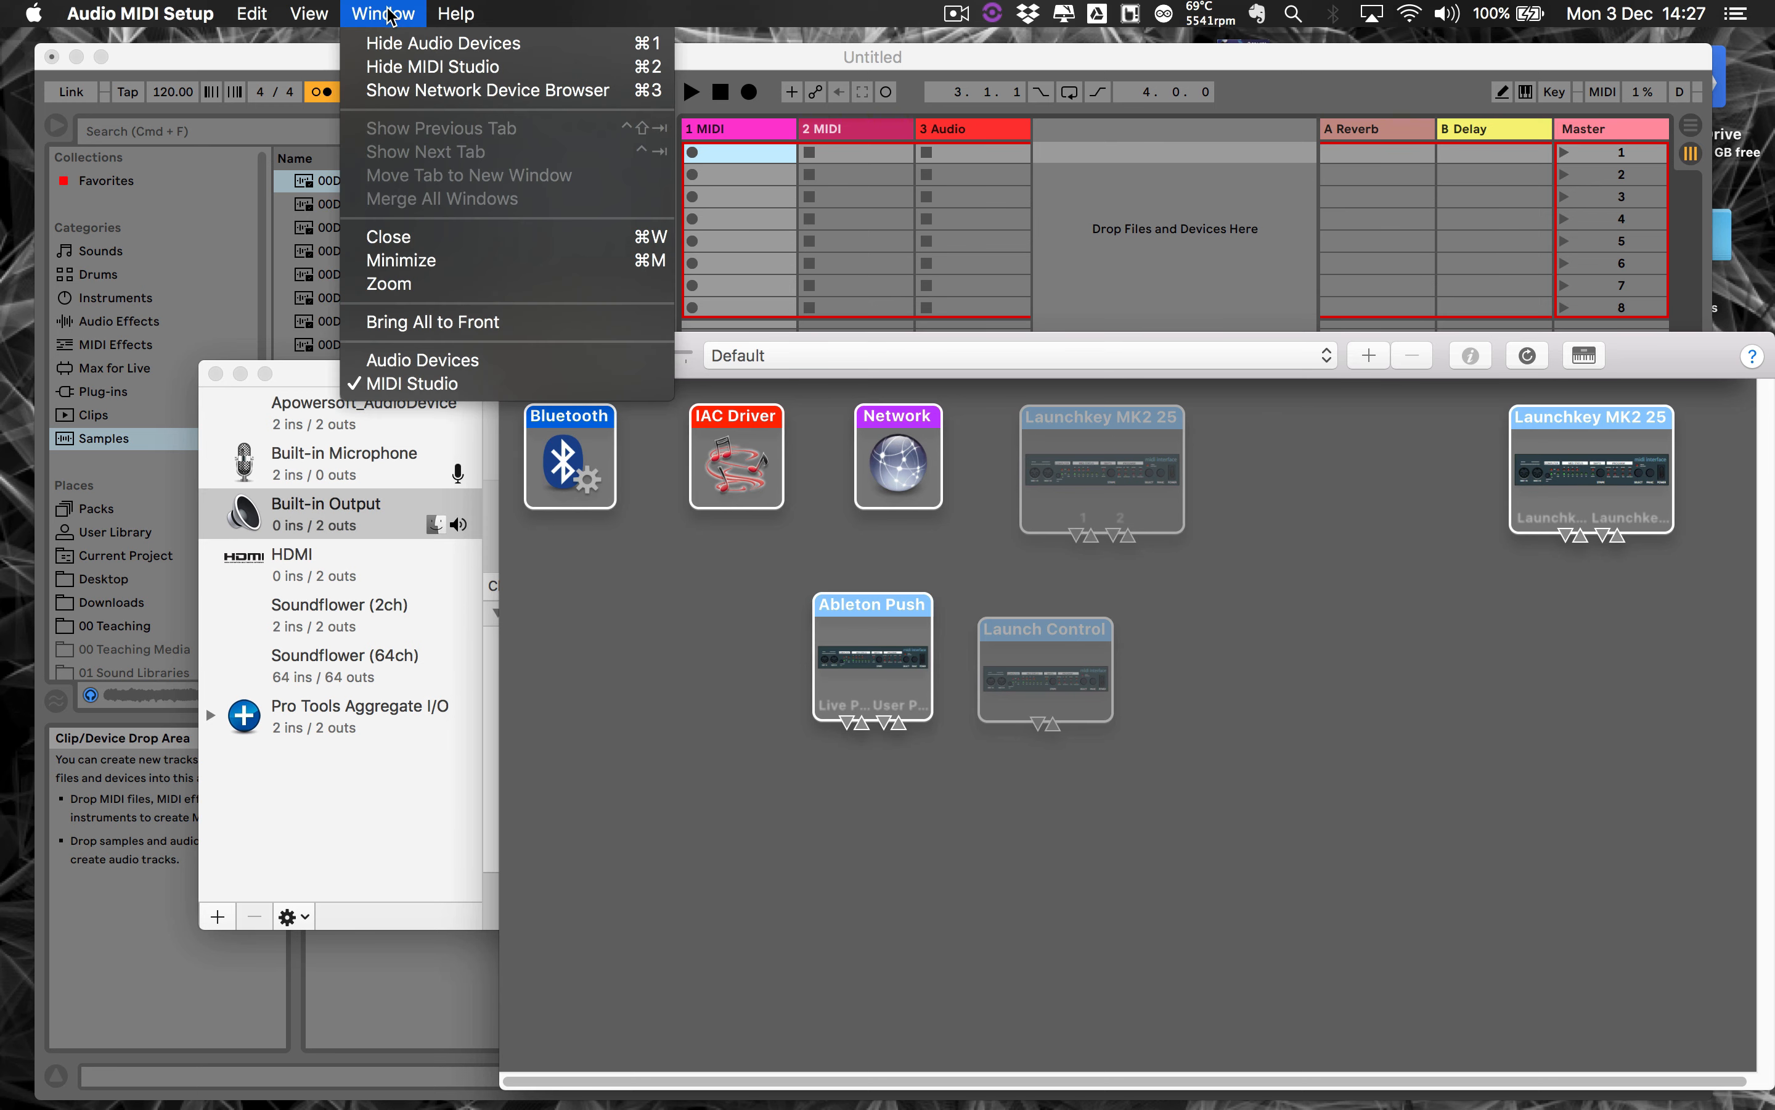
left_click(440, 67)
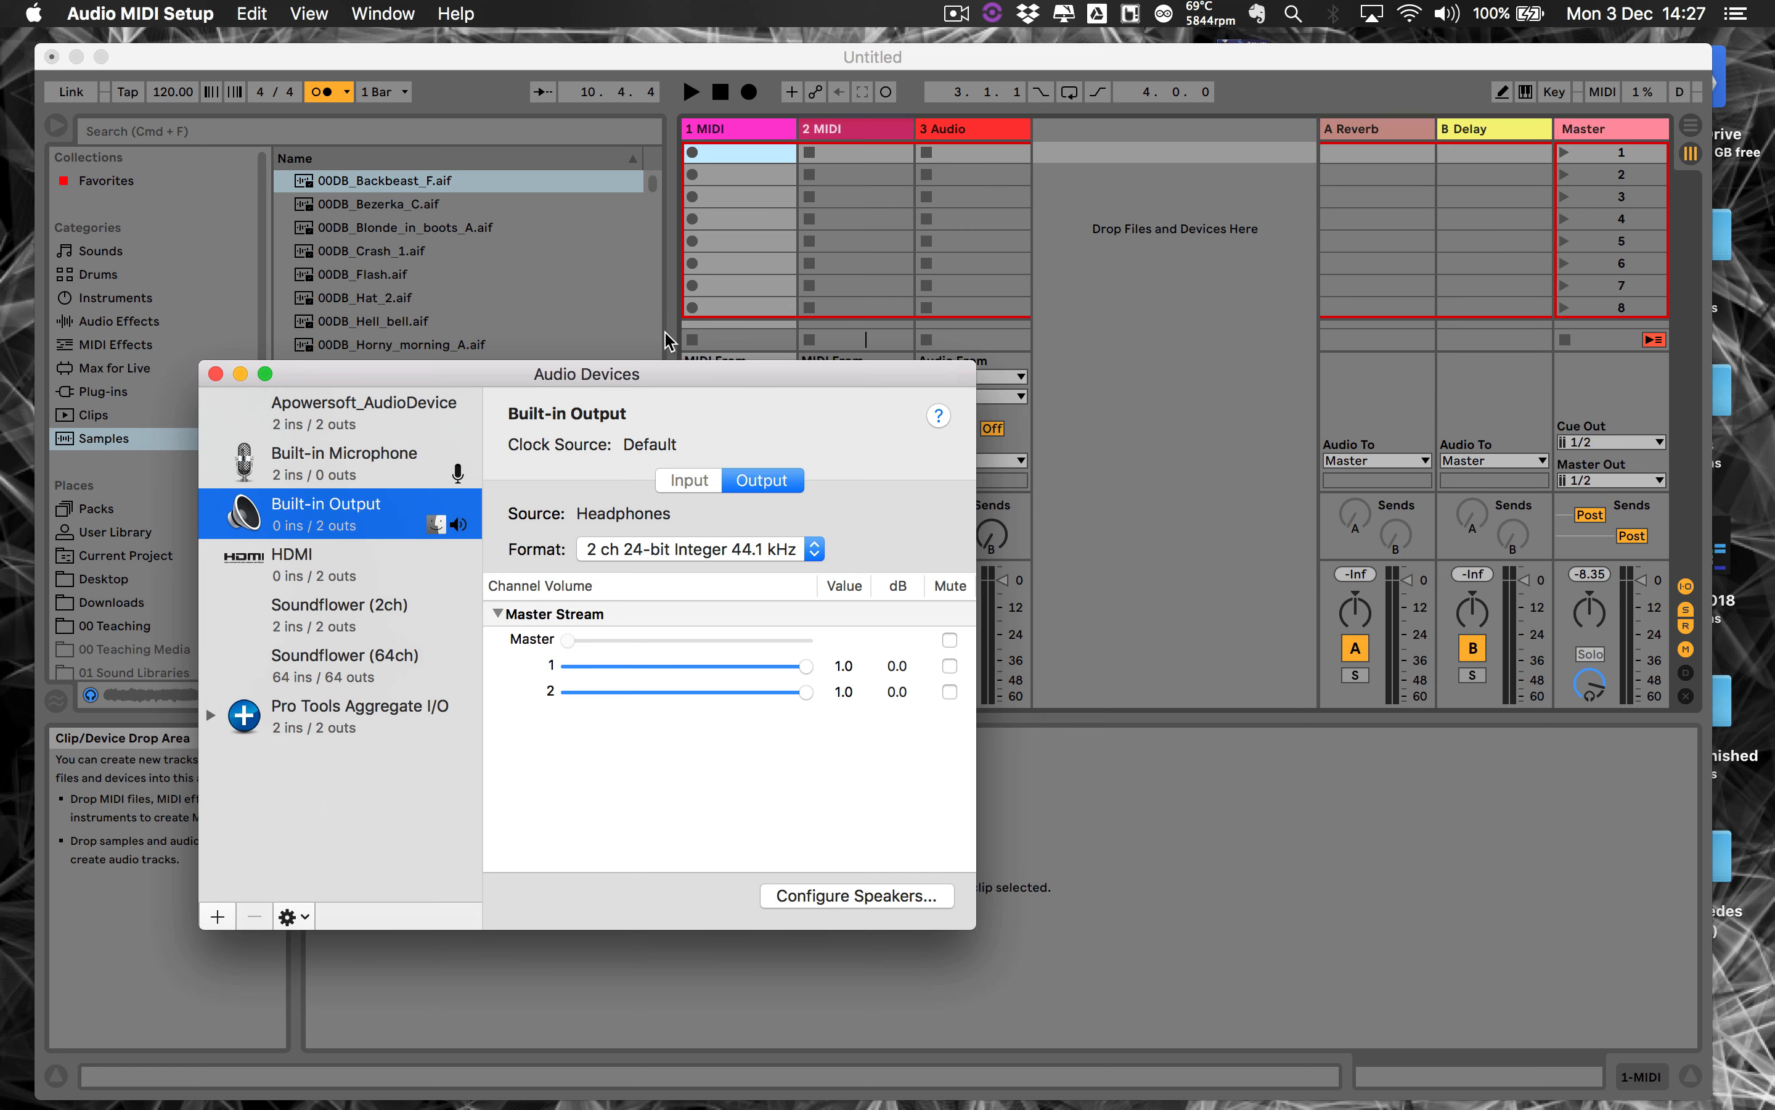
left_click(367, 15)
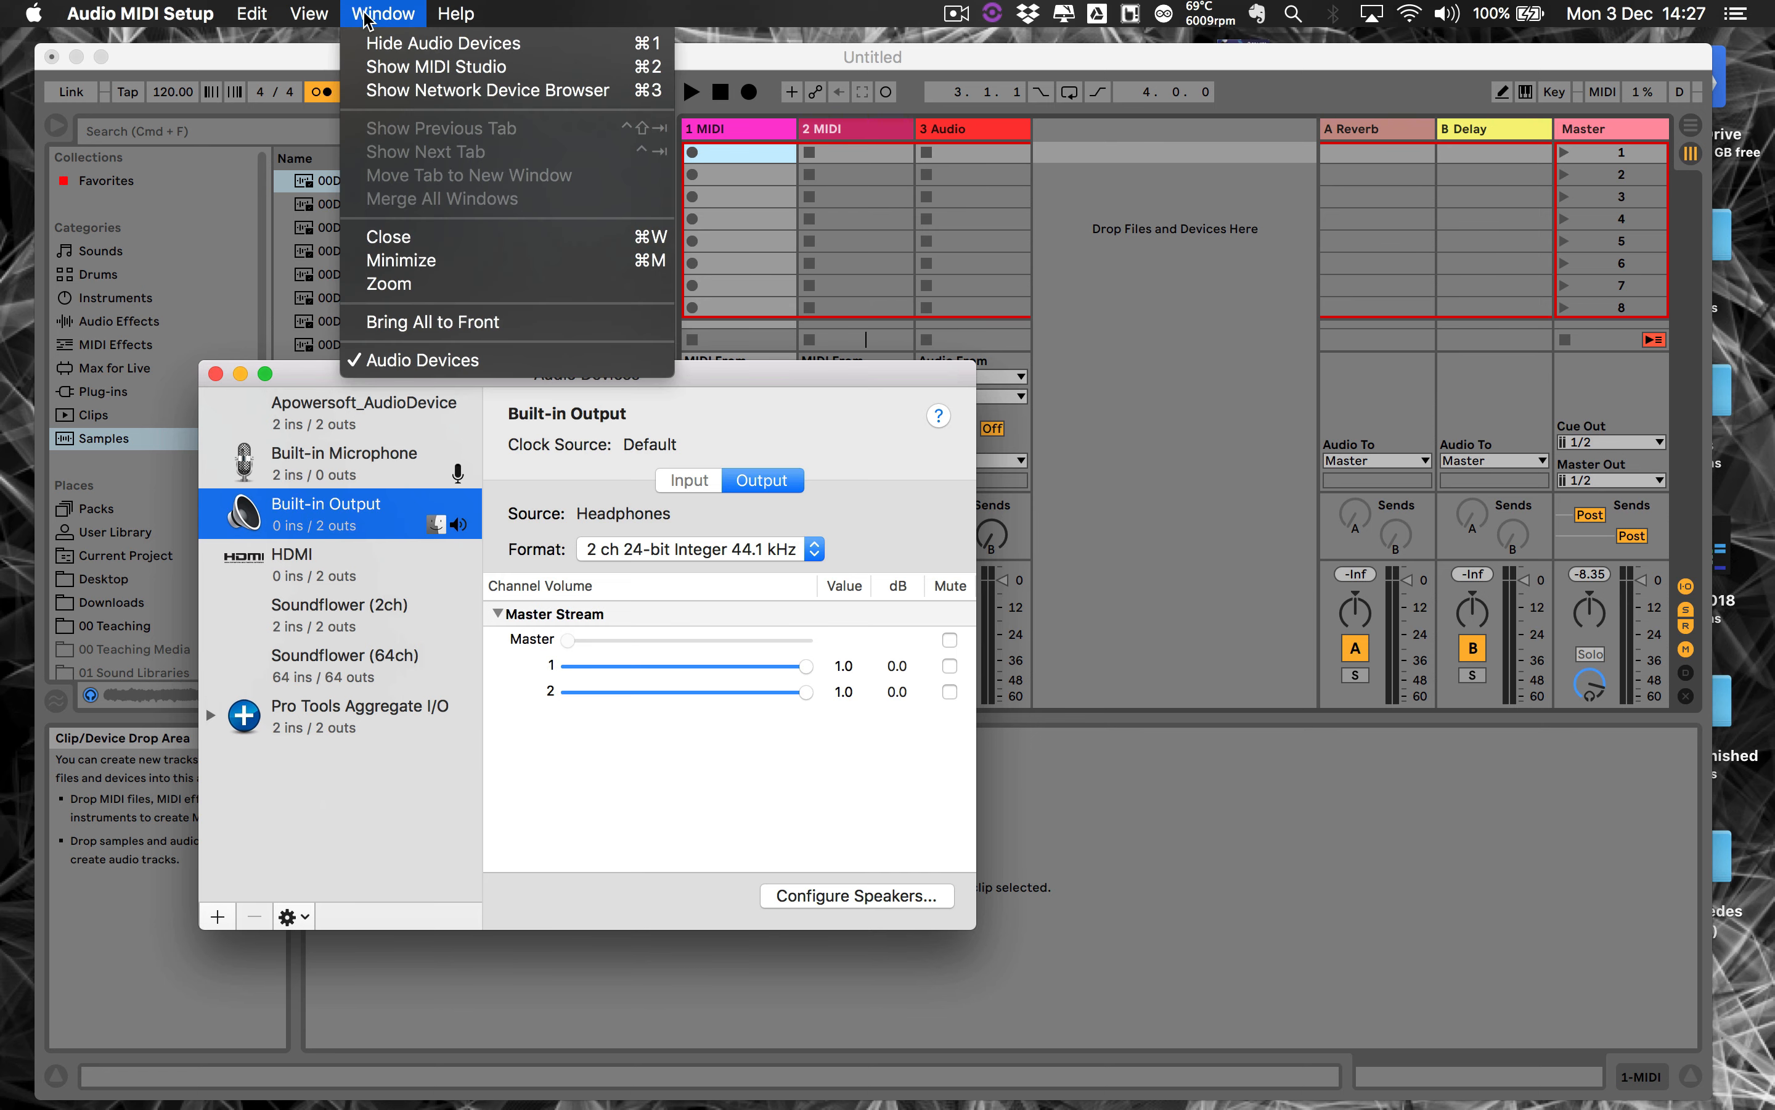
left_click(405, 68)
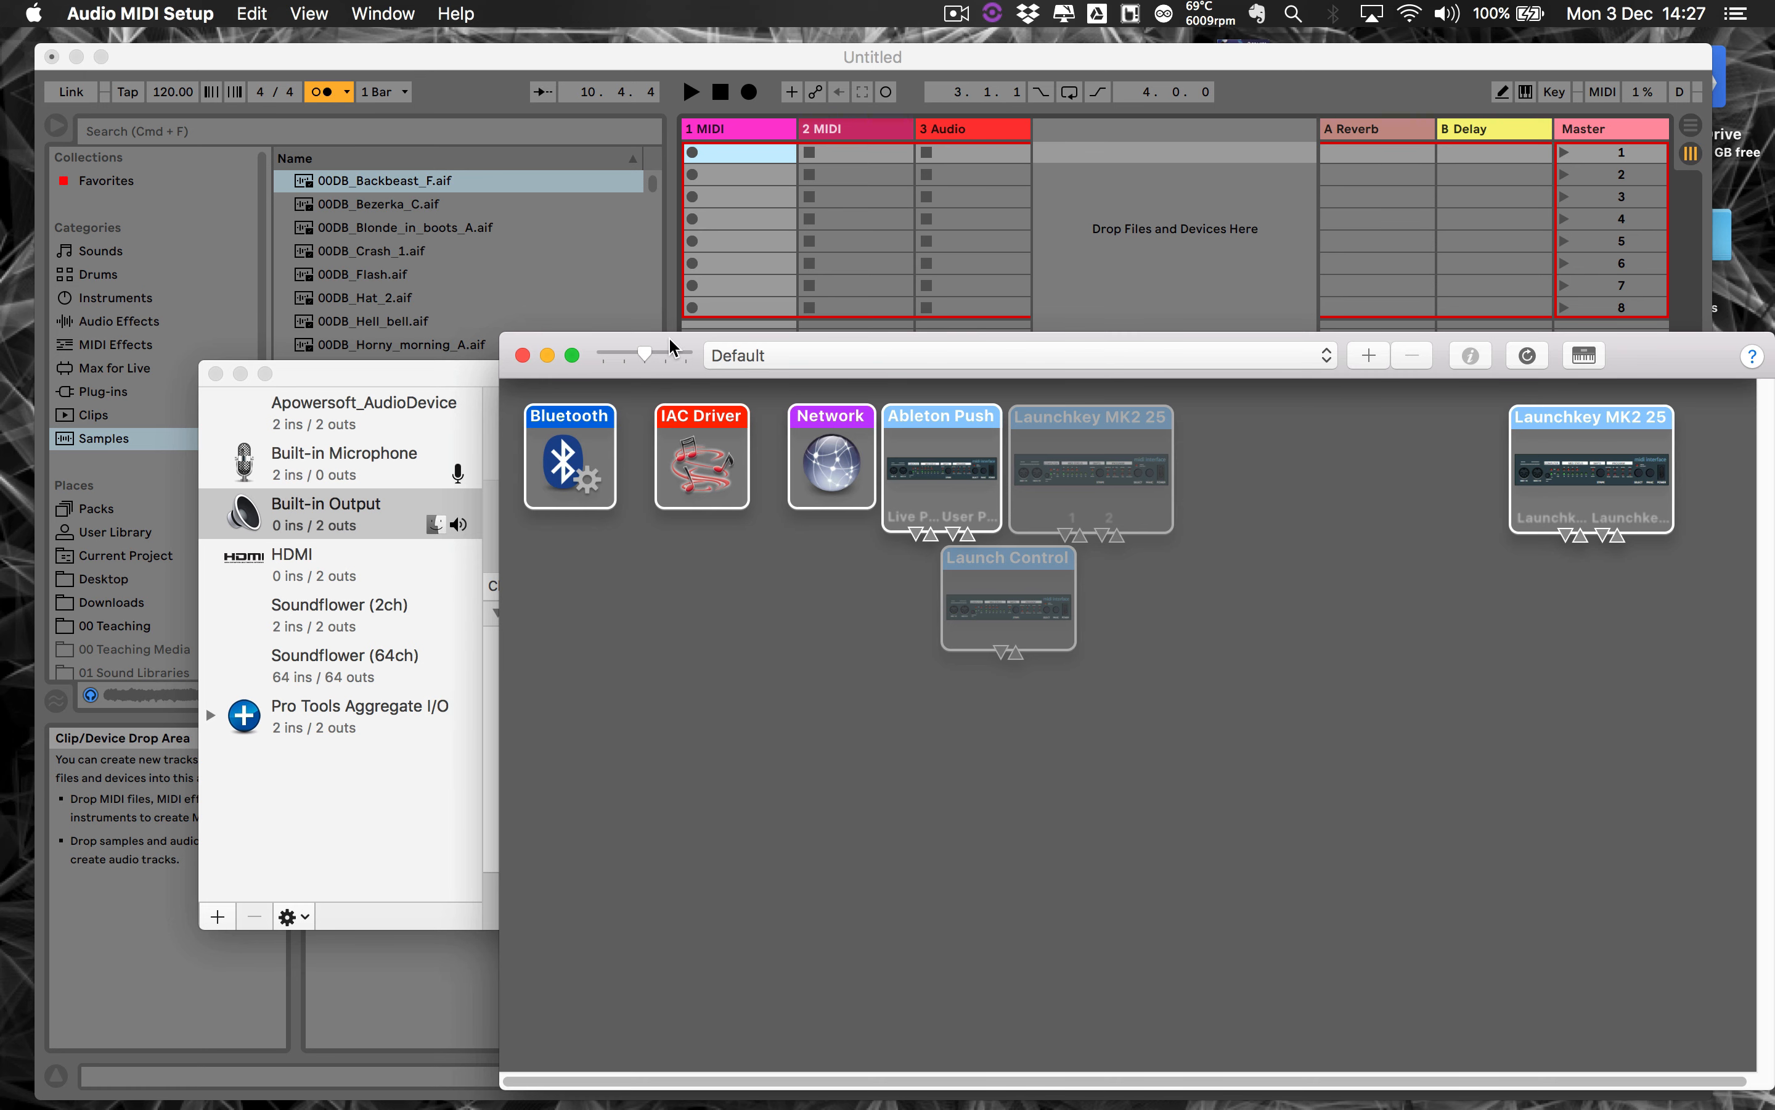
mouse_move(666, 352)
left_mouse_down()
mouse_move(544, 139)
mouse_move(655, 326)
left_mouse_up()
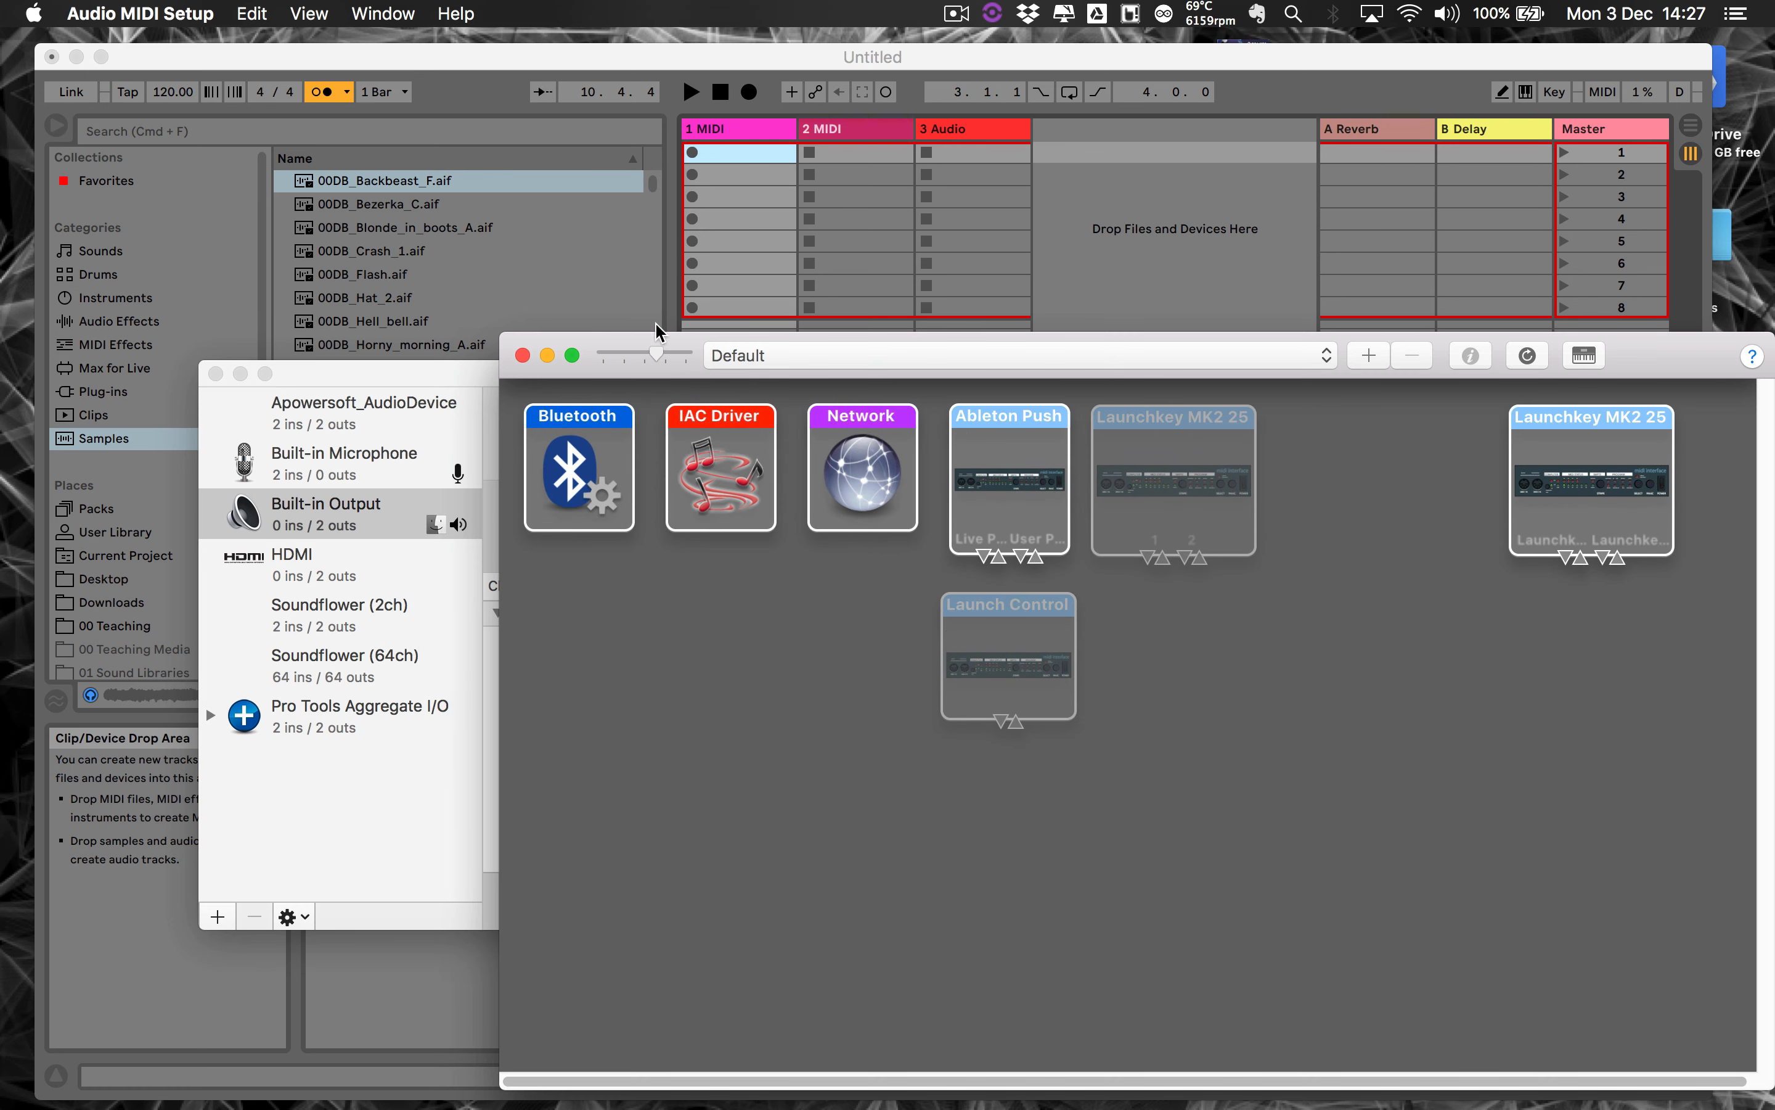
Switch the IAC Driver's "Device is online" option off and back on, and quit Audio MIDI Setup to return to Live.
double_click(707, 484)
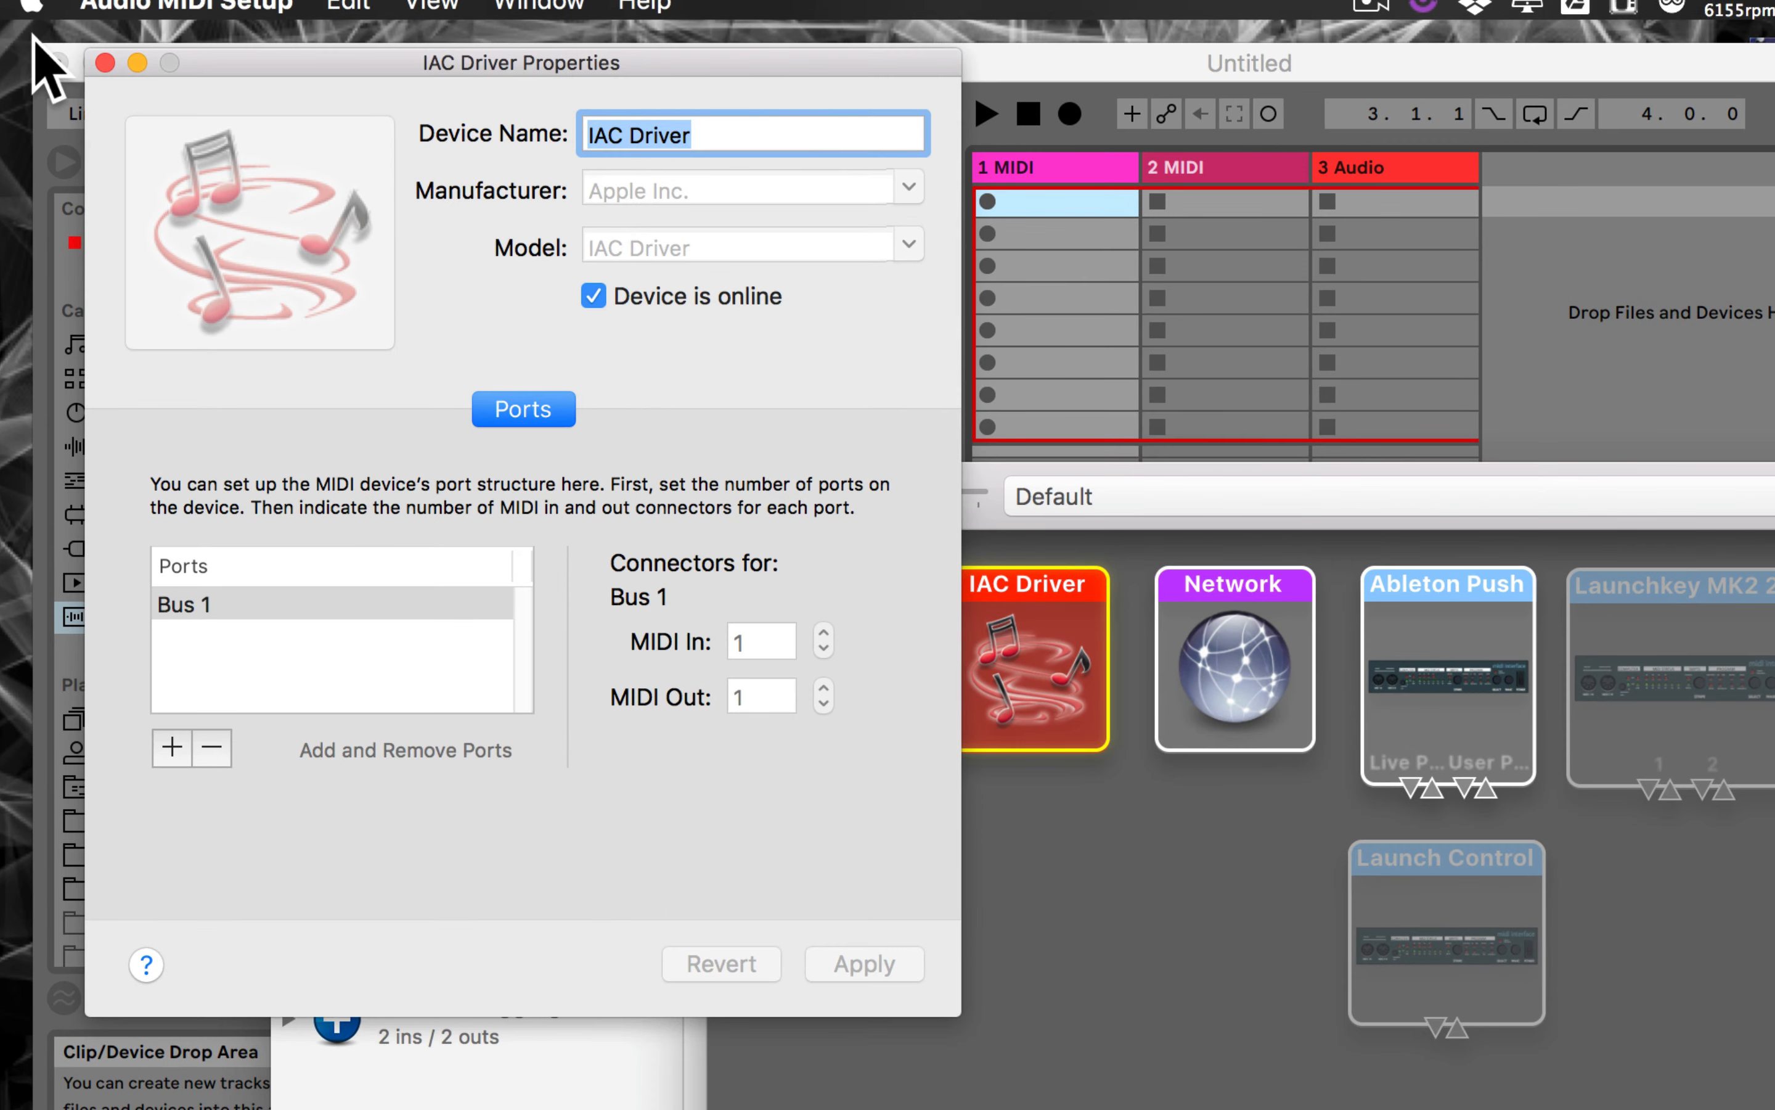
left_click(594, 296)
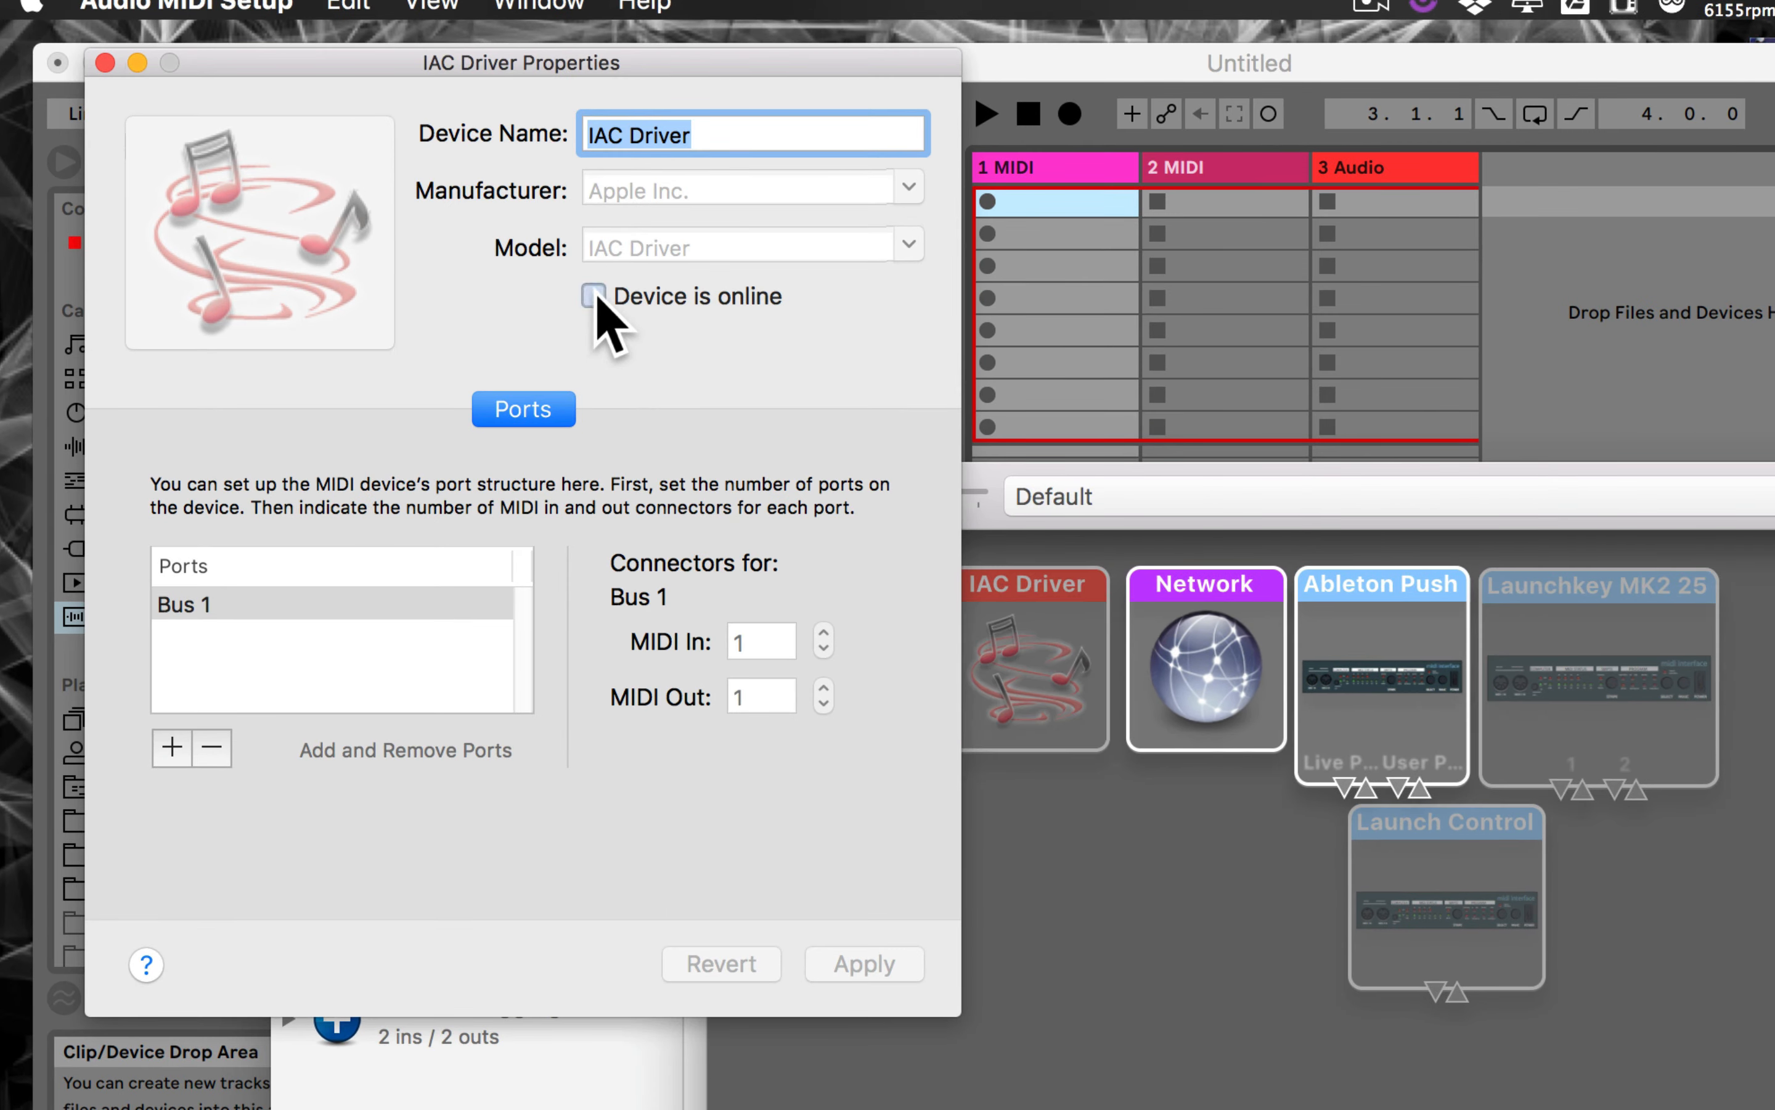
left_click(594, 296)
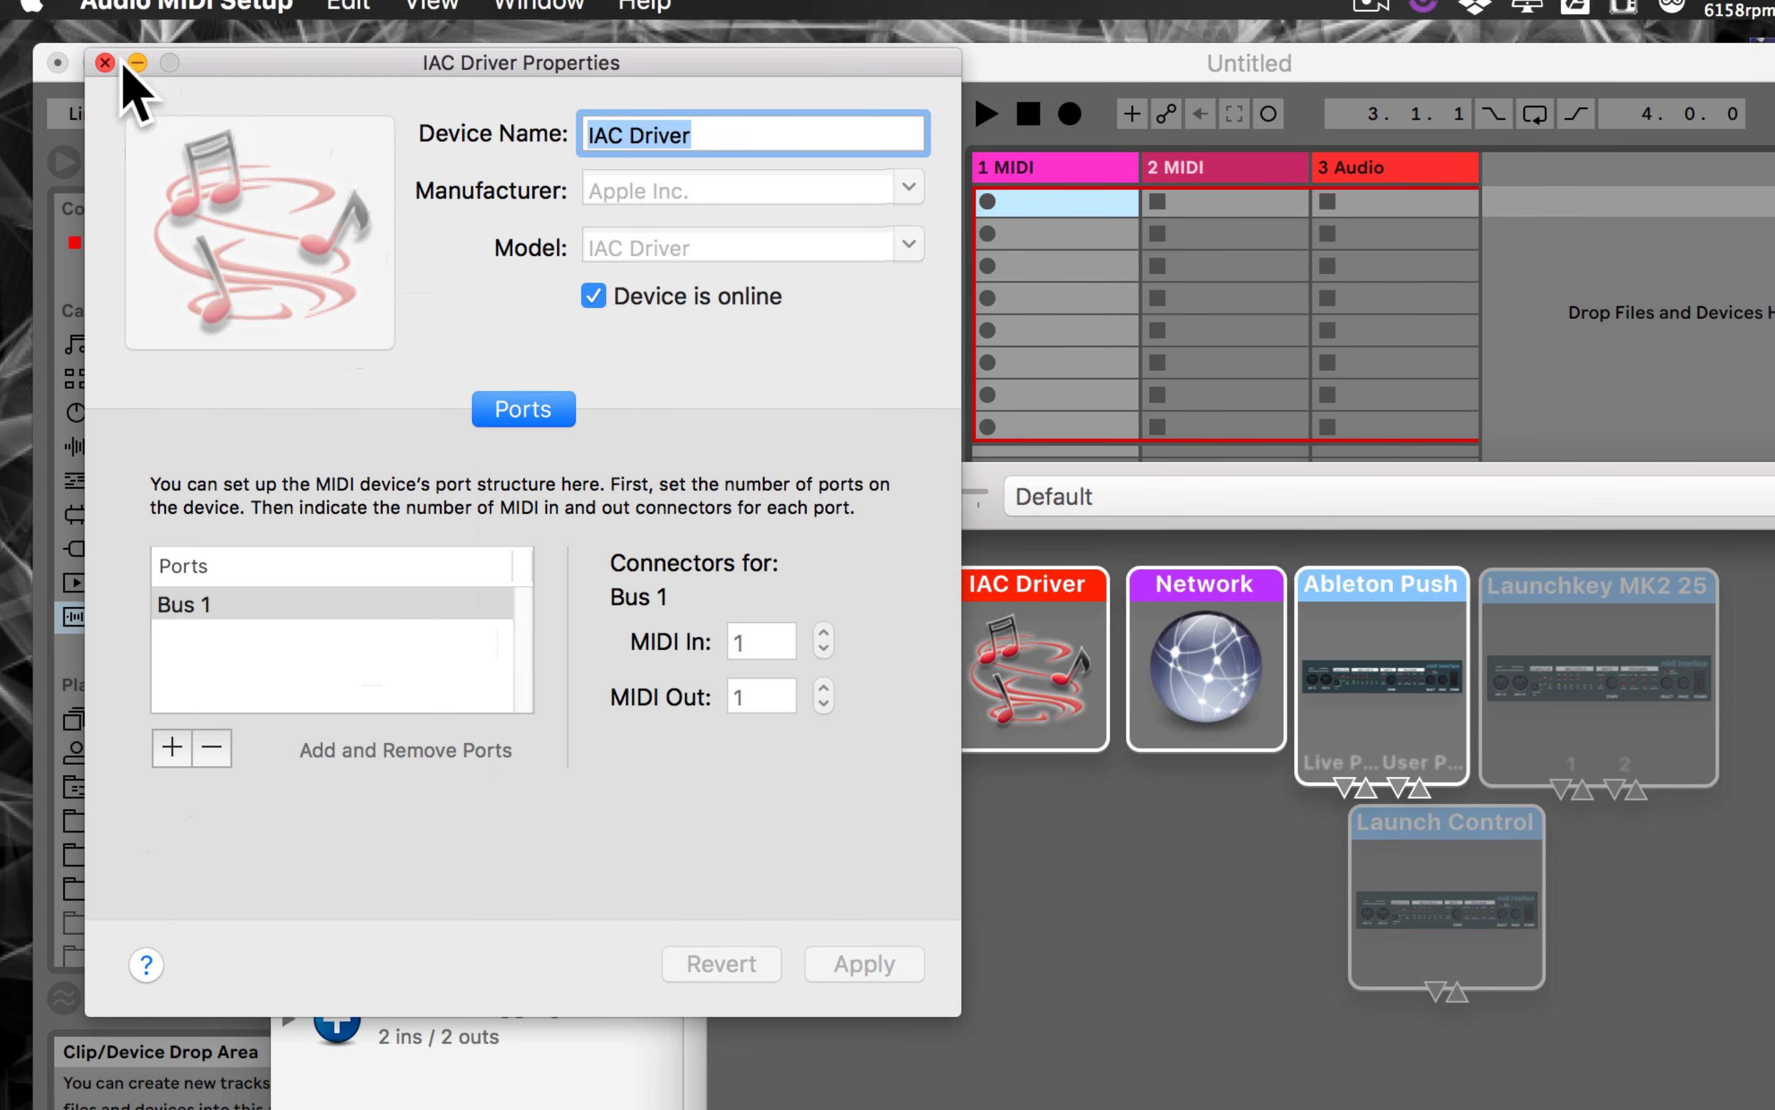
left_click(104, 63)
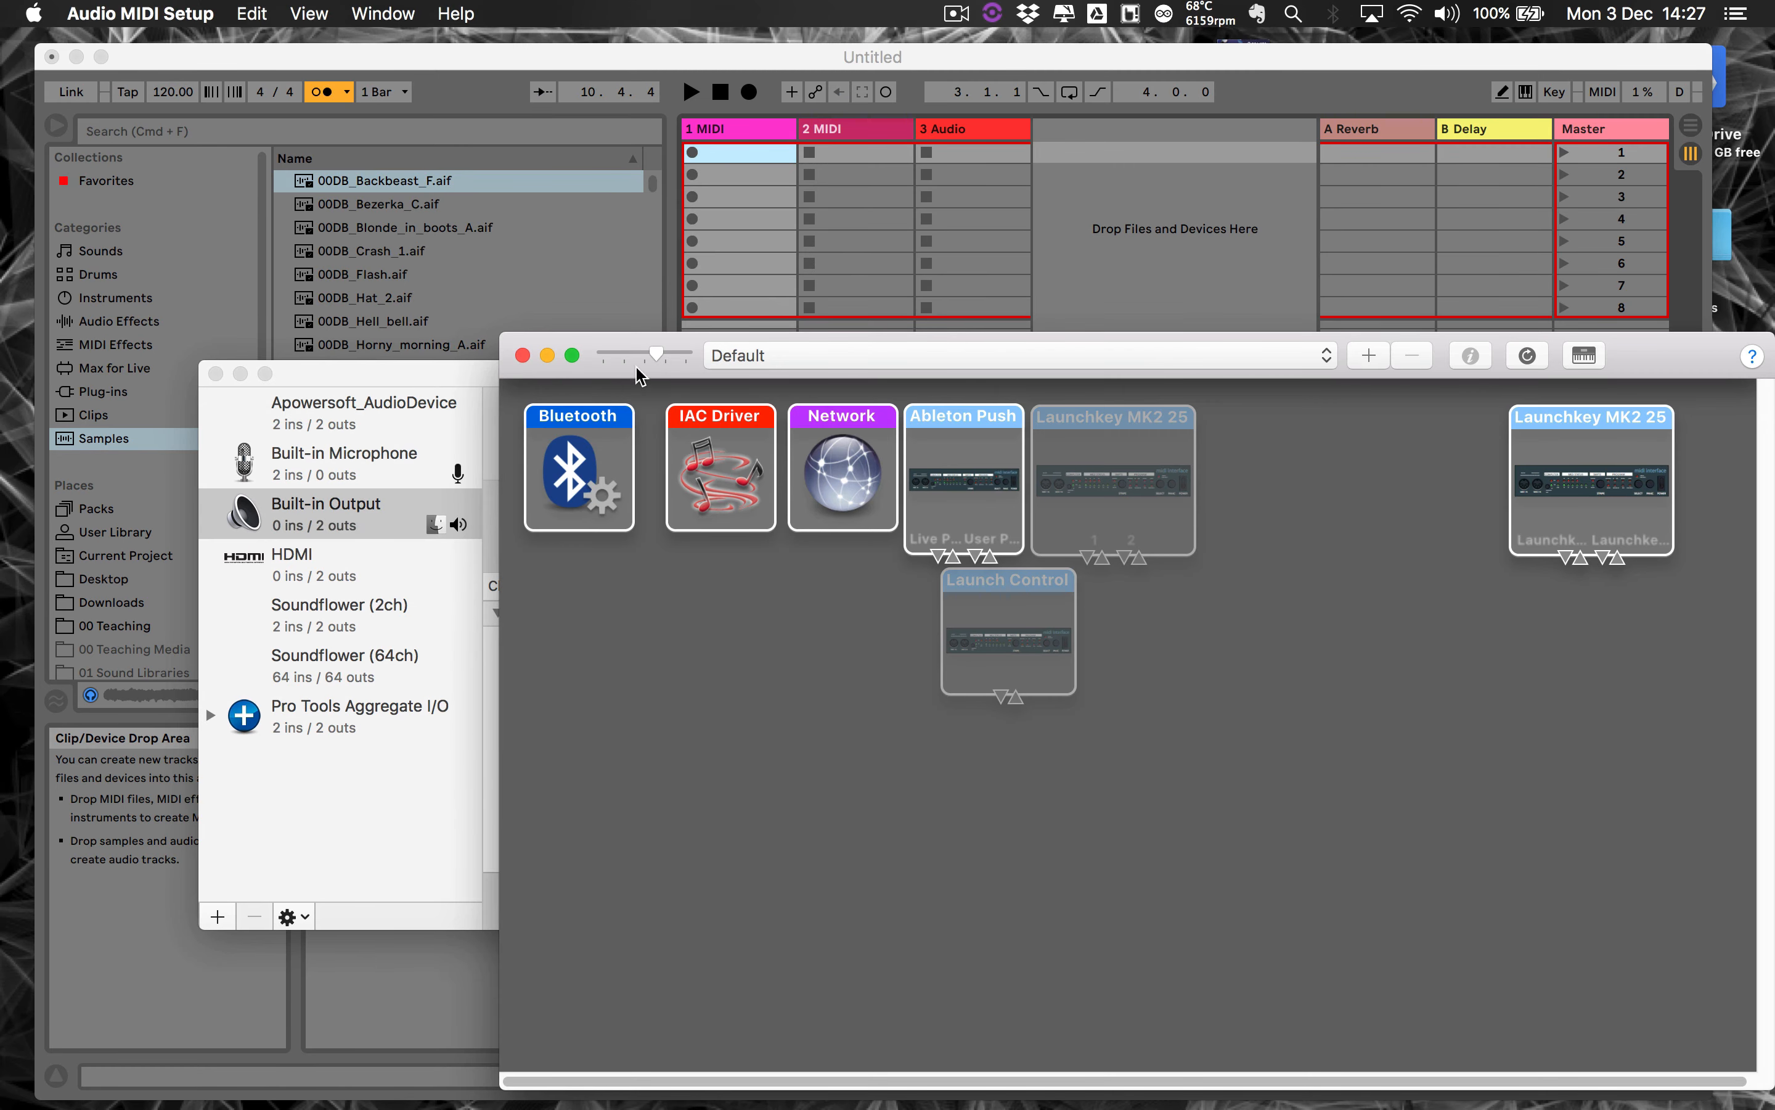
left_click(524, 359)
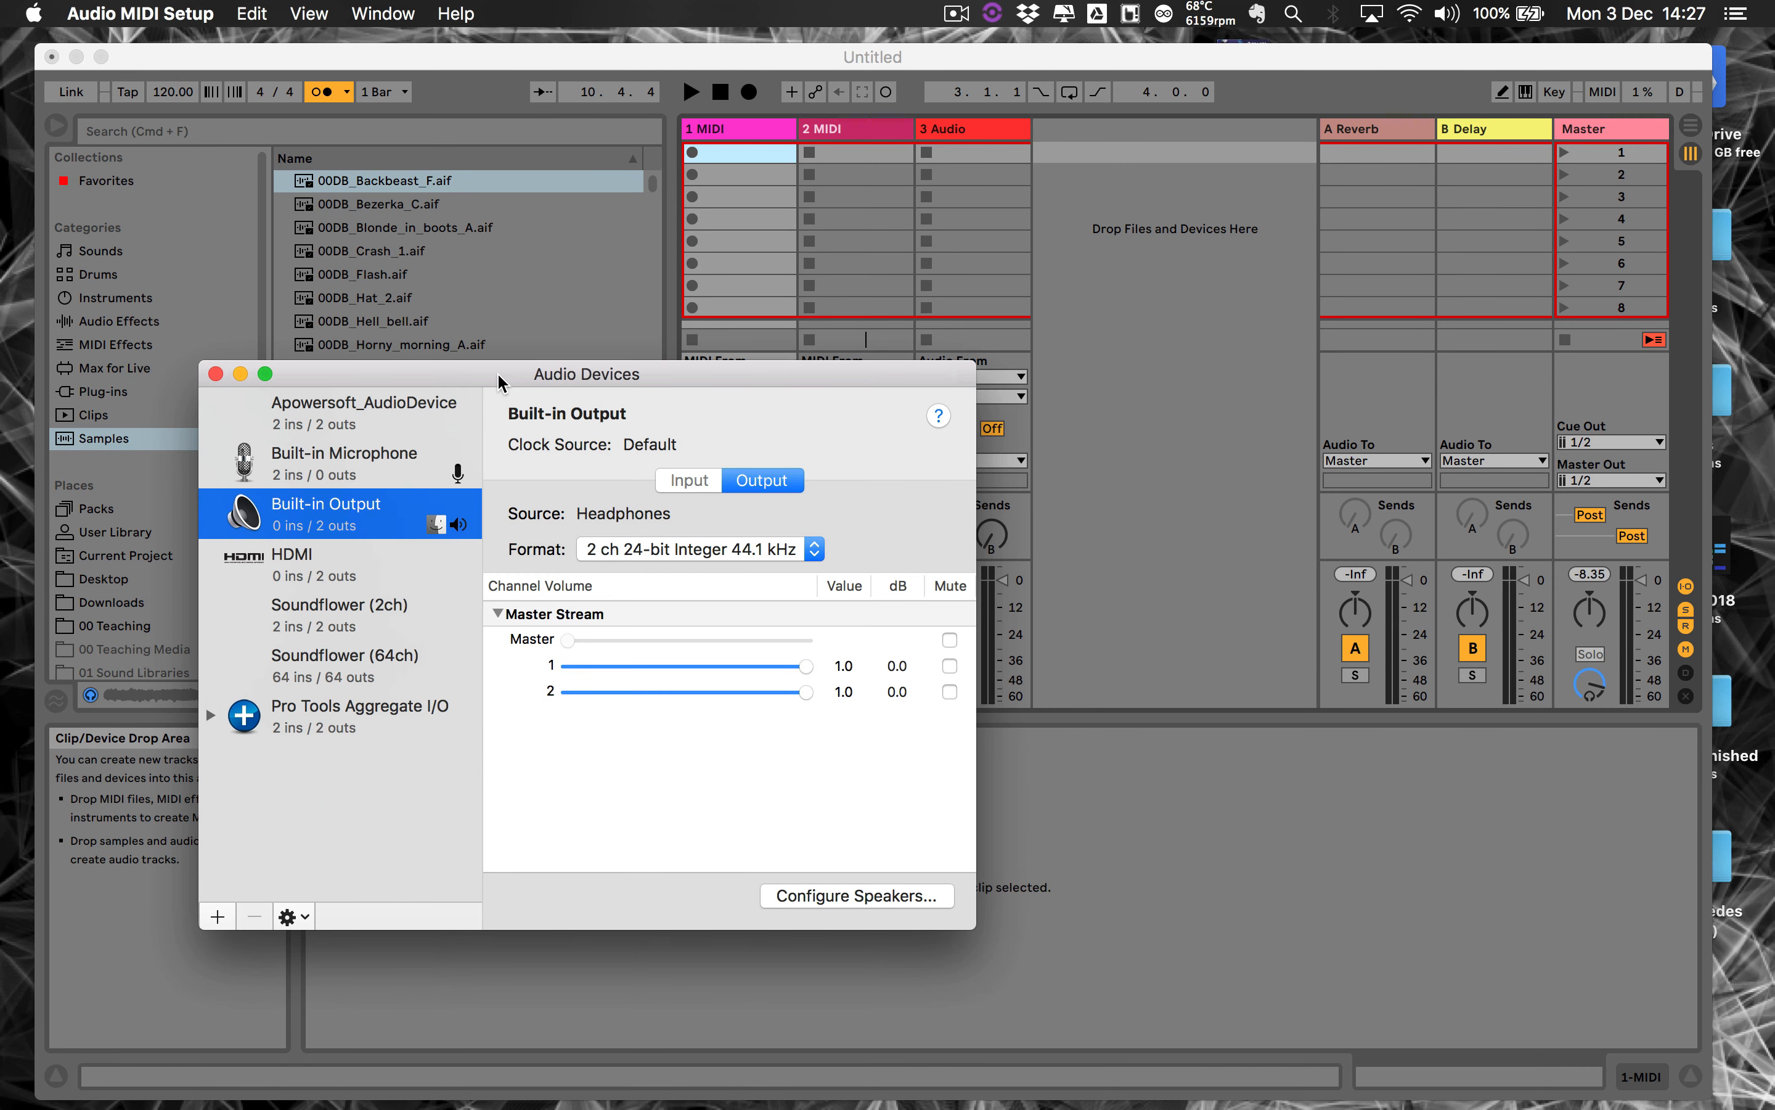
key("cmd+q")
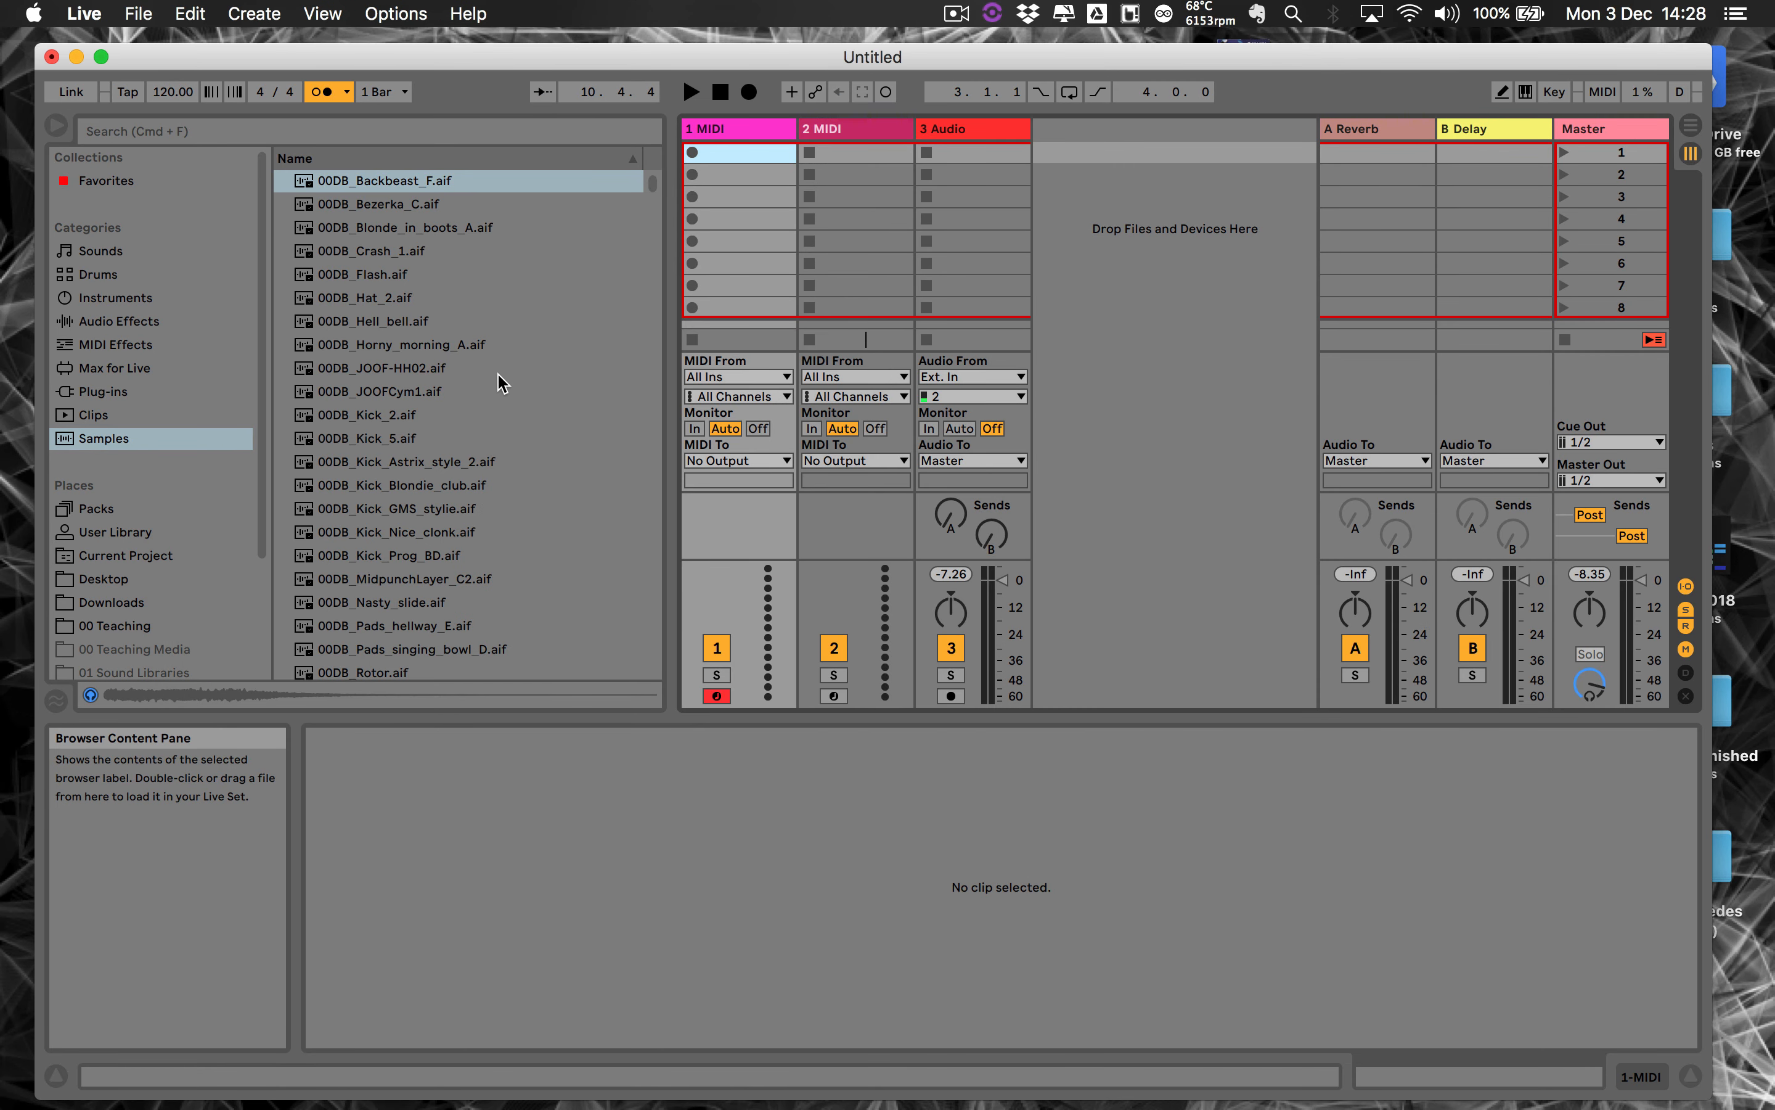
Switch off Track for the IAC Driver (Bus 1) output in the Link MIDI preferences and close them.
key("super+comma")
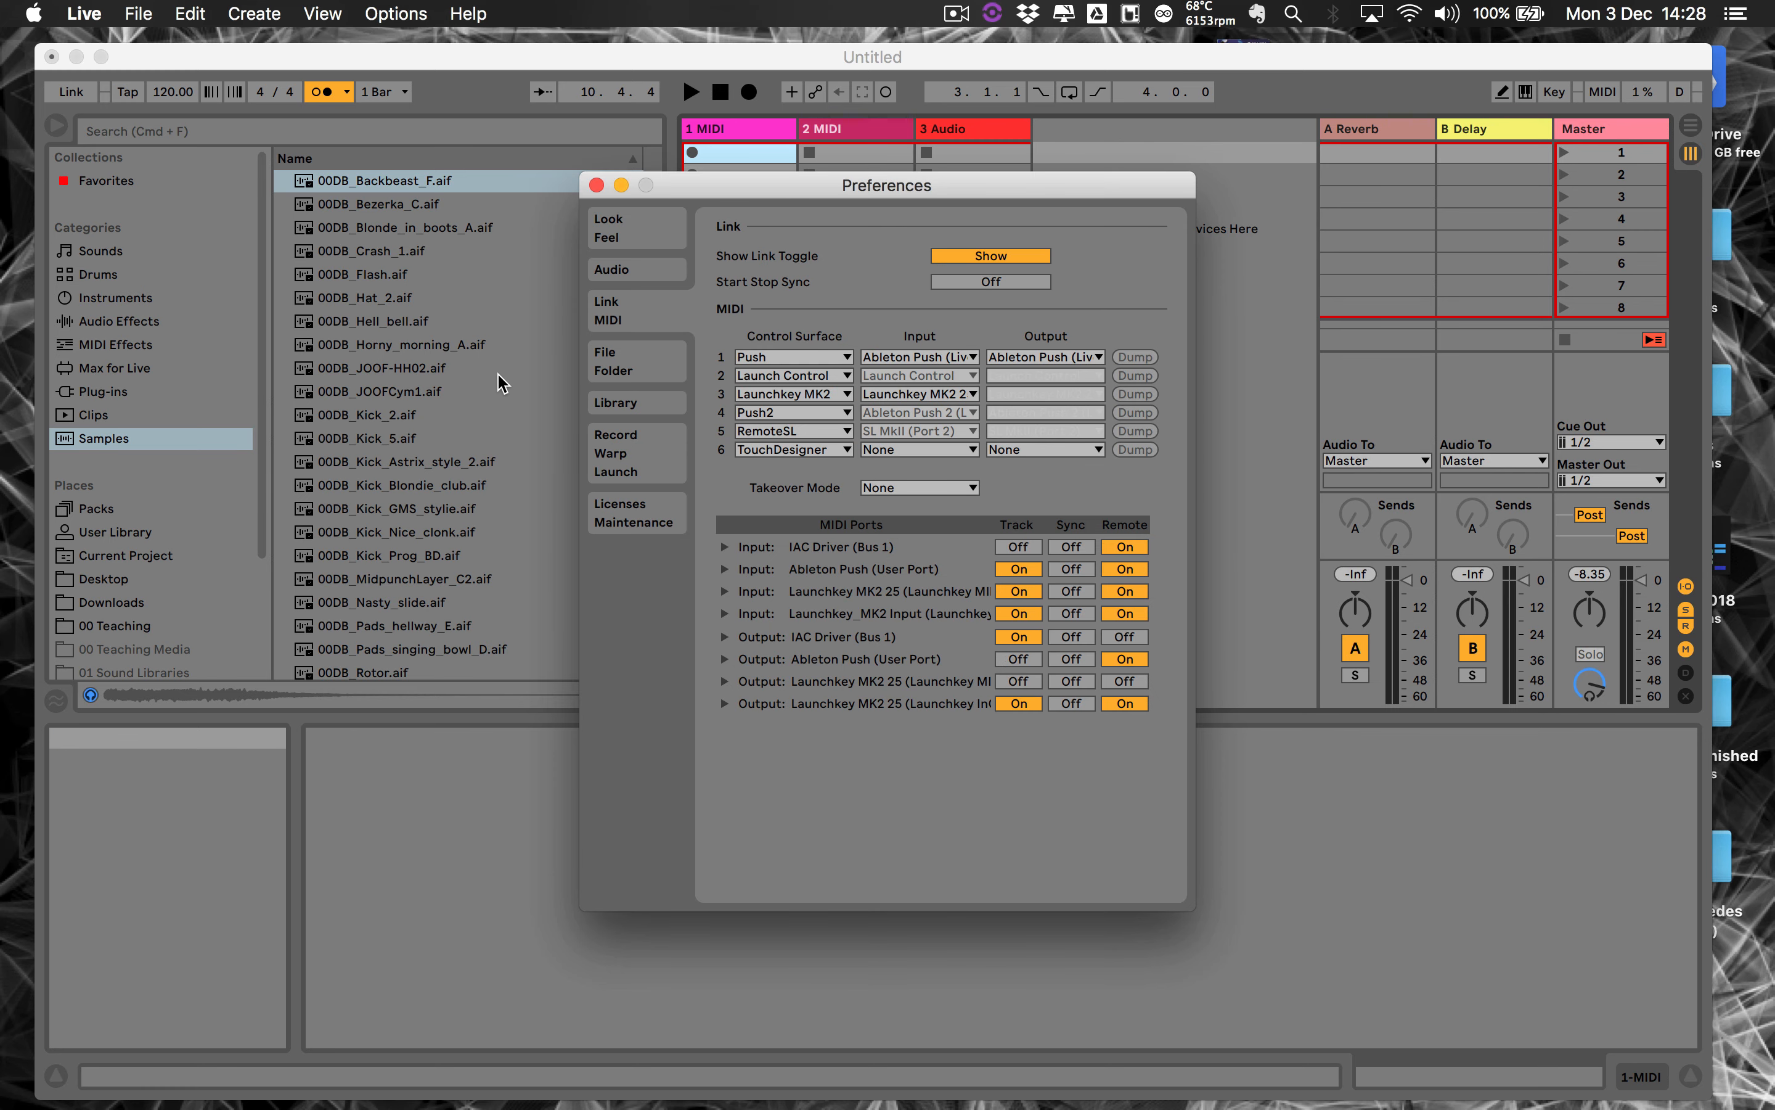
left_click(646, 361)
left_click(618, 317)
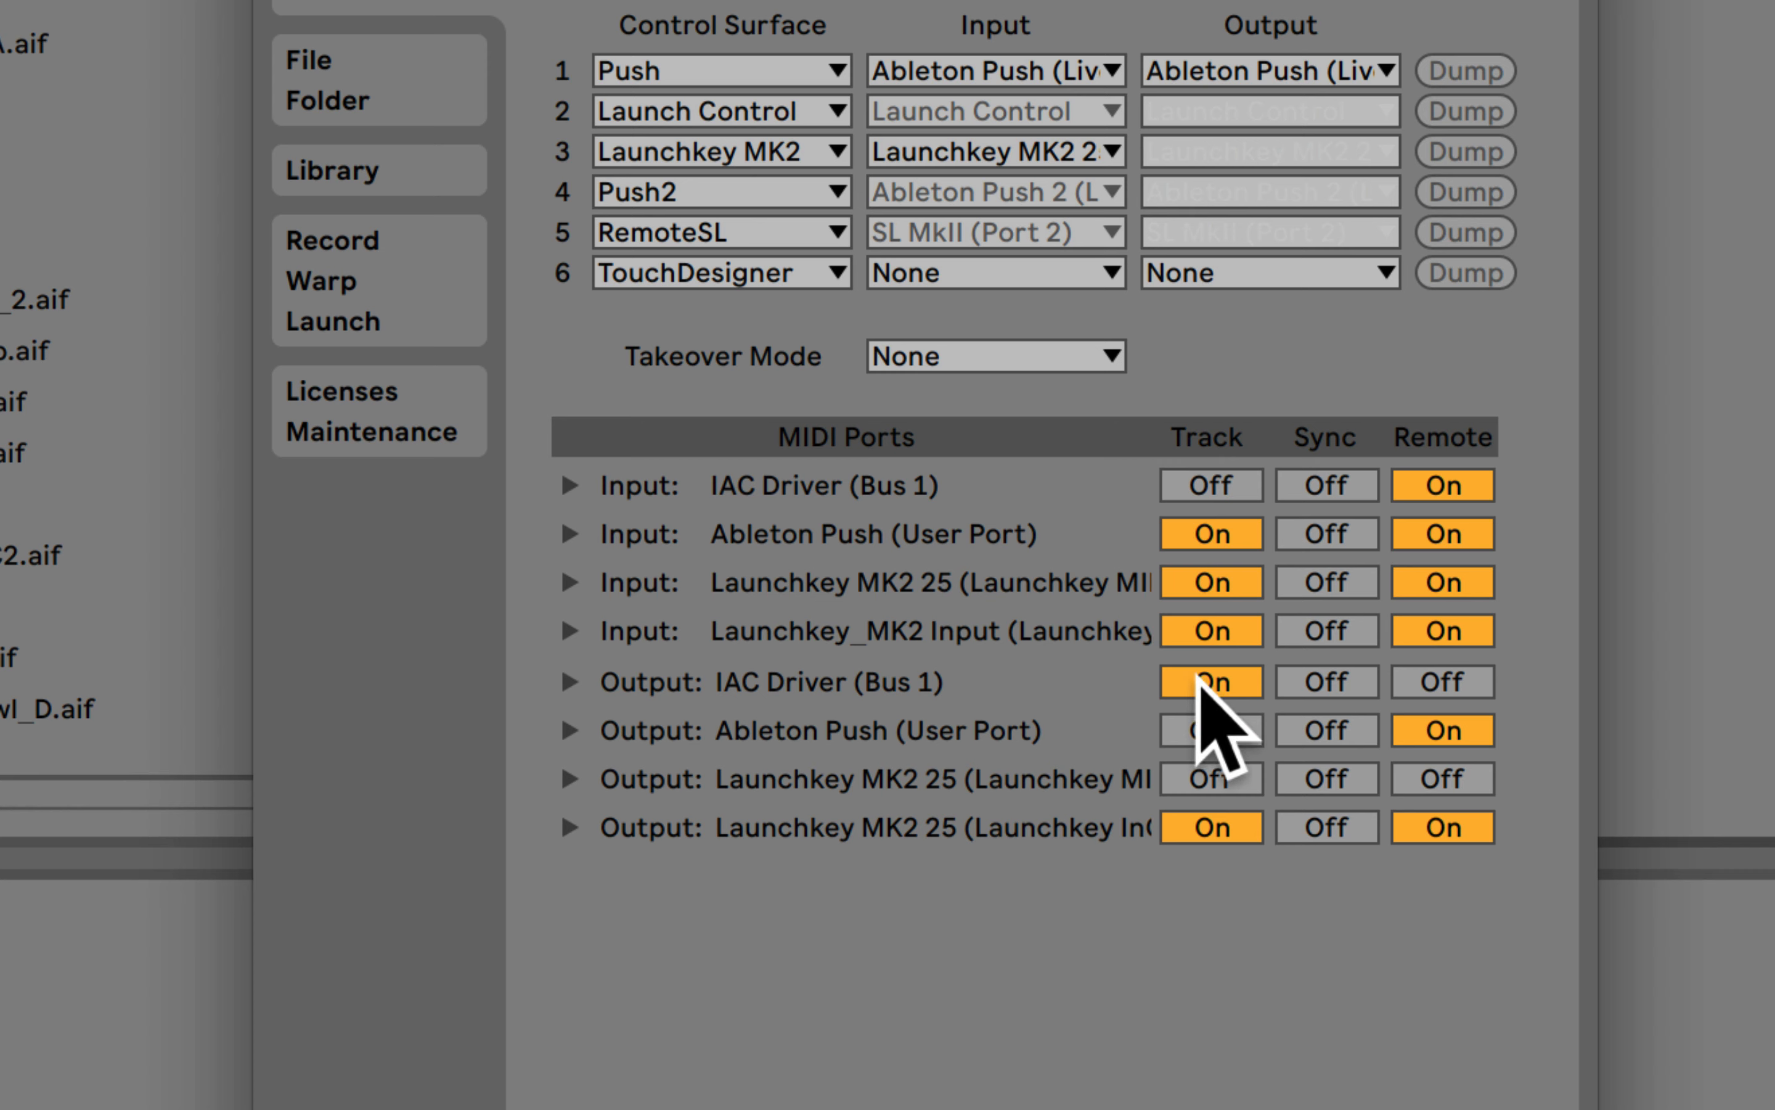
left_click(1207, 686)
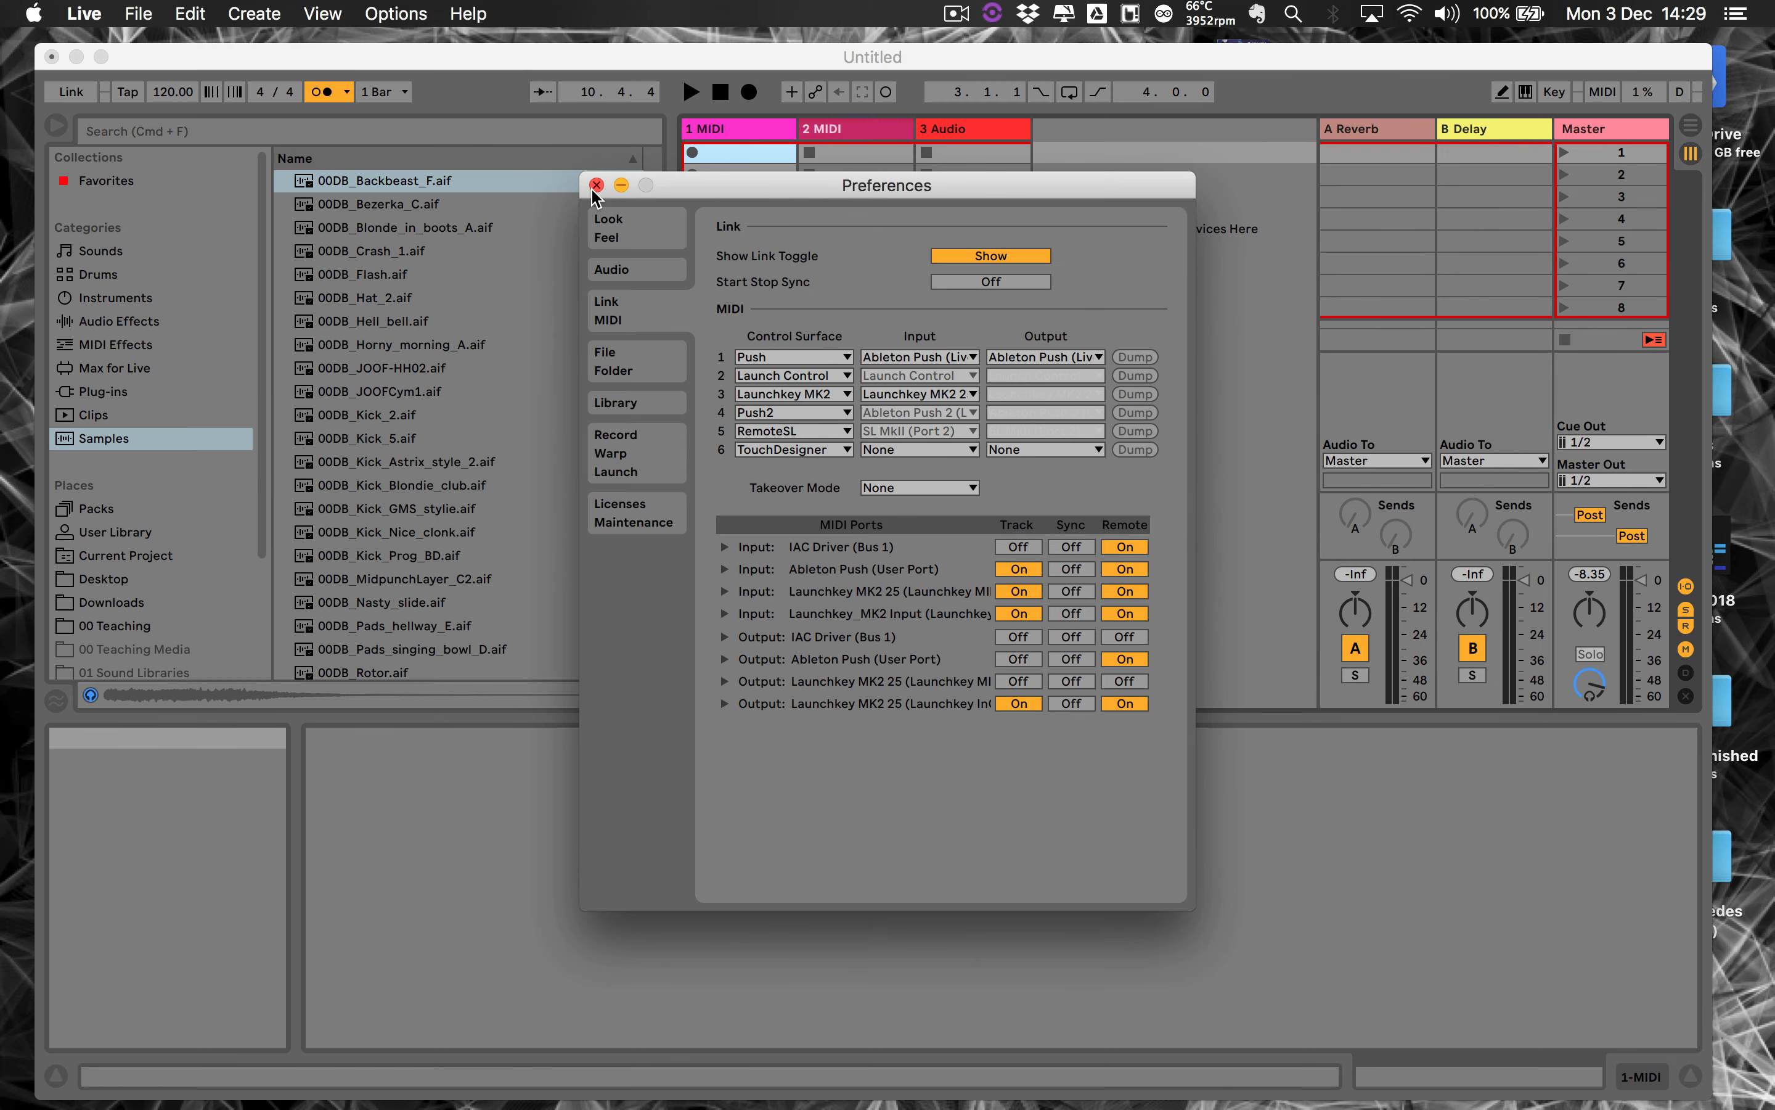
left_click(606, 197)
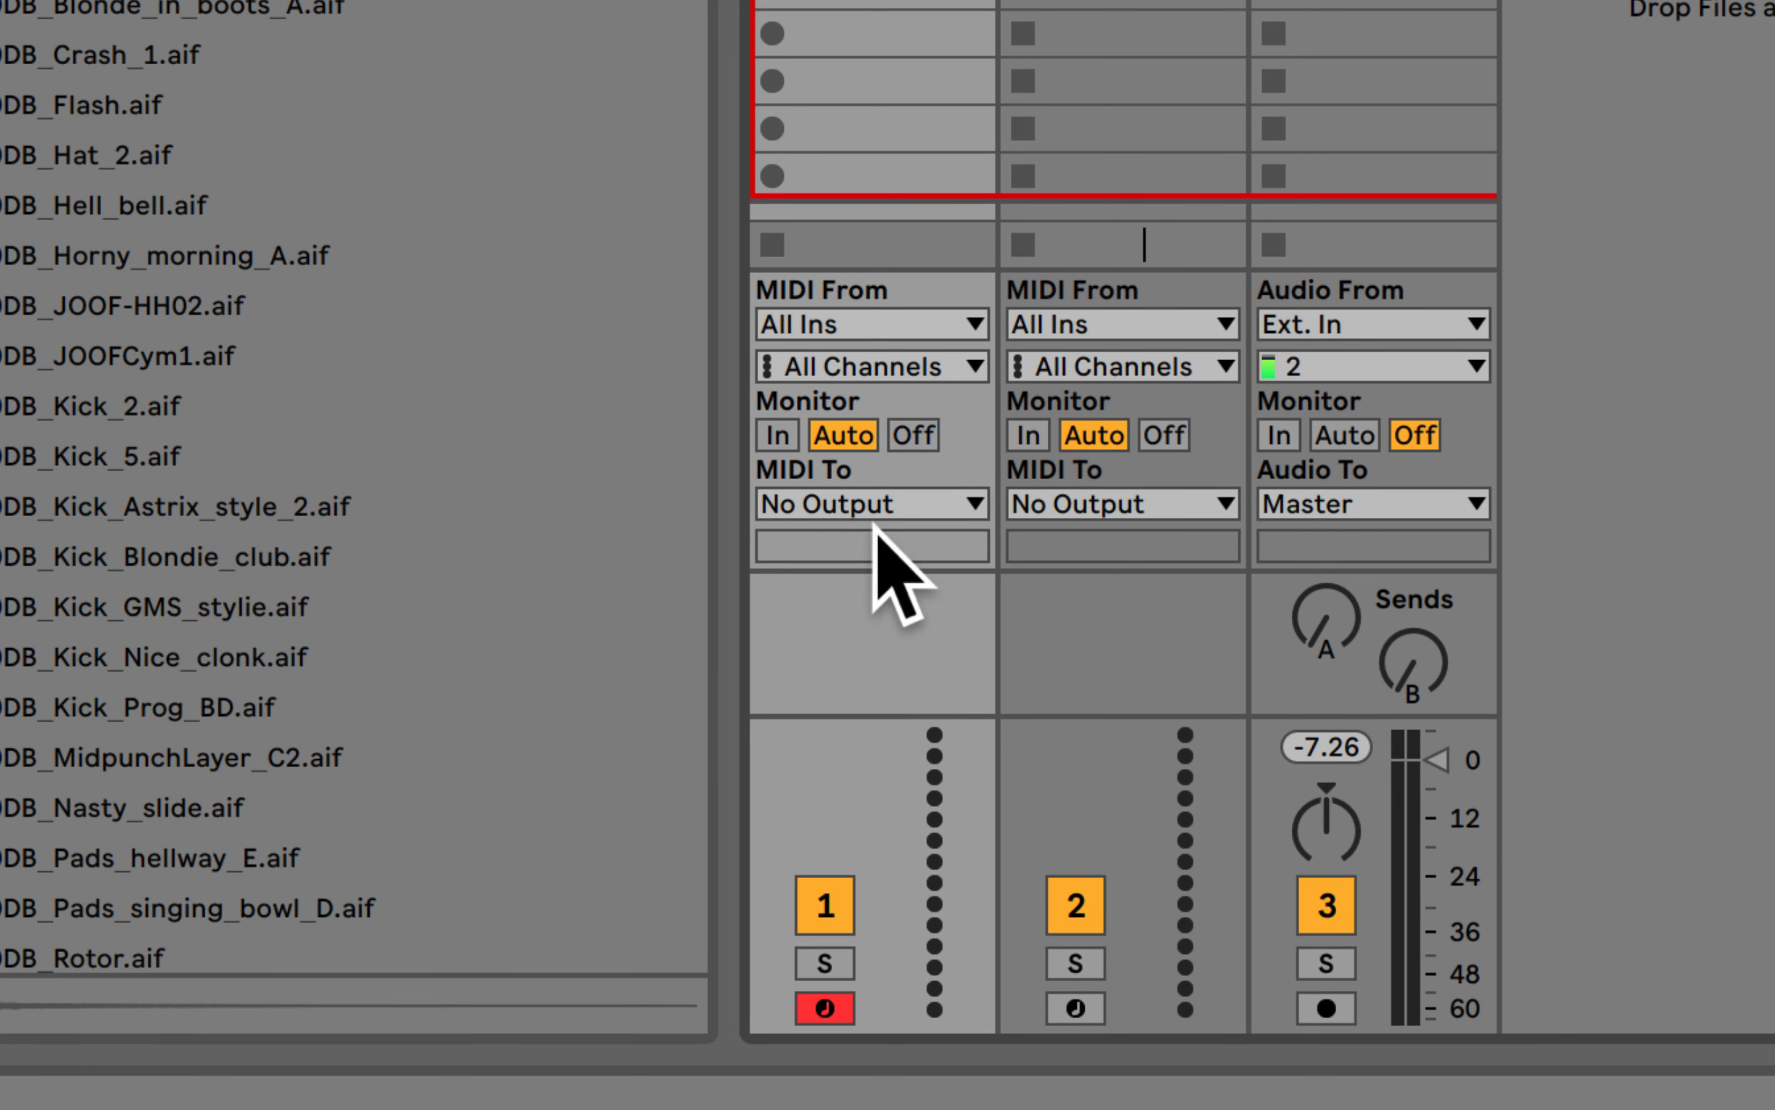
Enable Track for the IAC Driver (Bus 1) output port in the preferences and route the 1 MIDI track's output to IAC Driver (Bus 1).
left_click(962, 502)
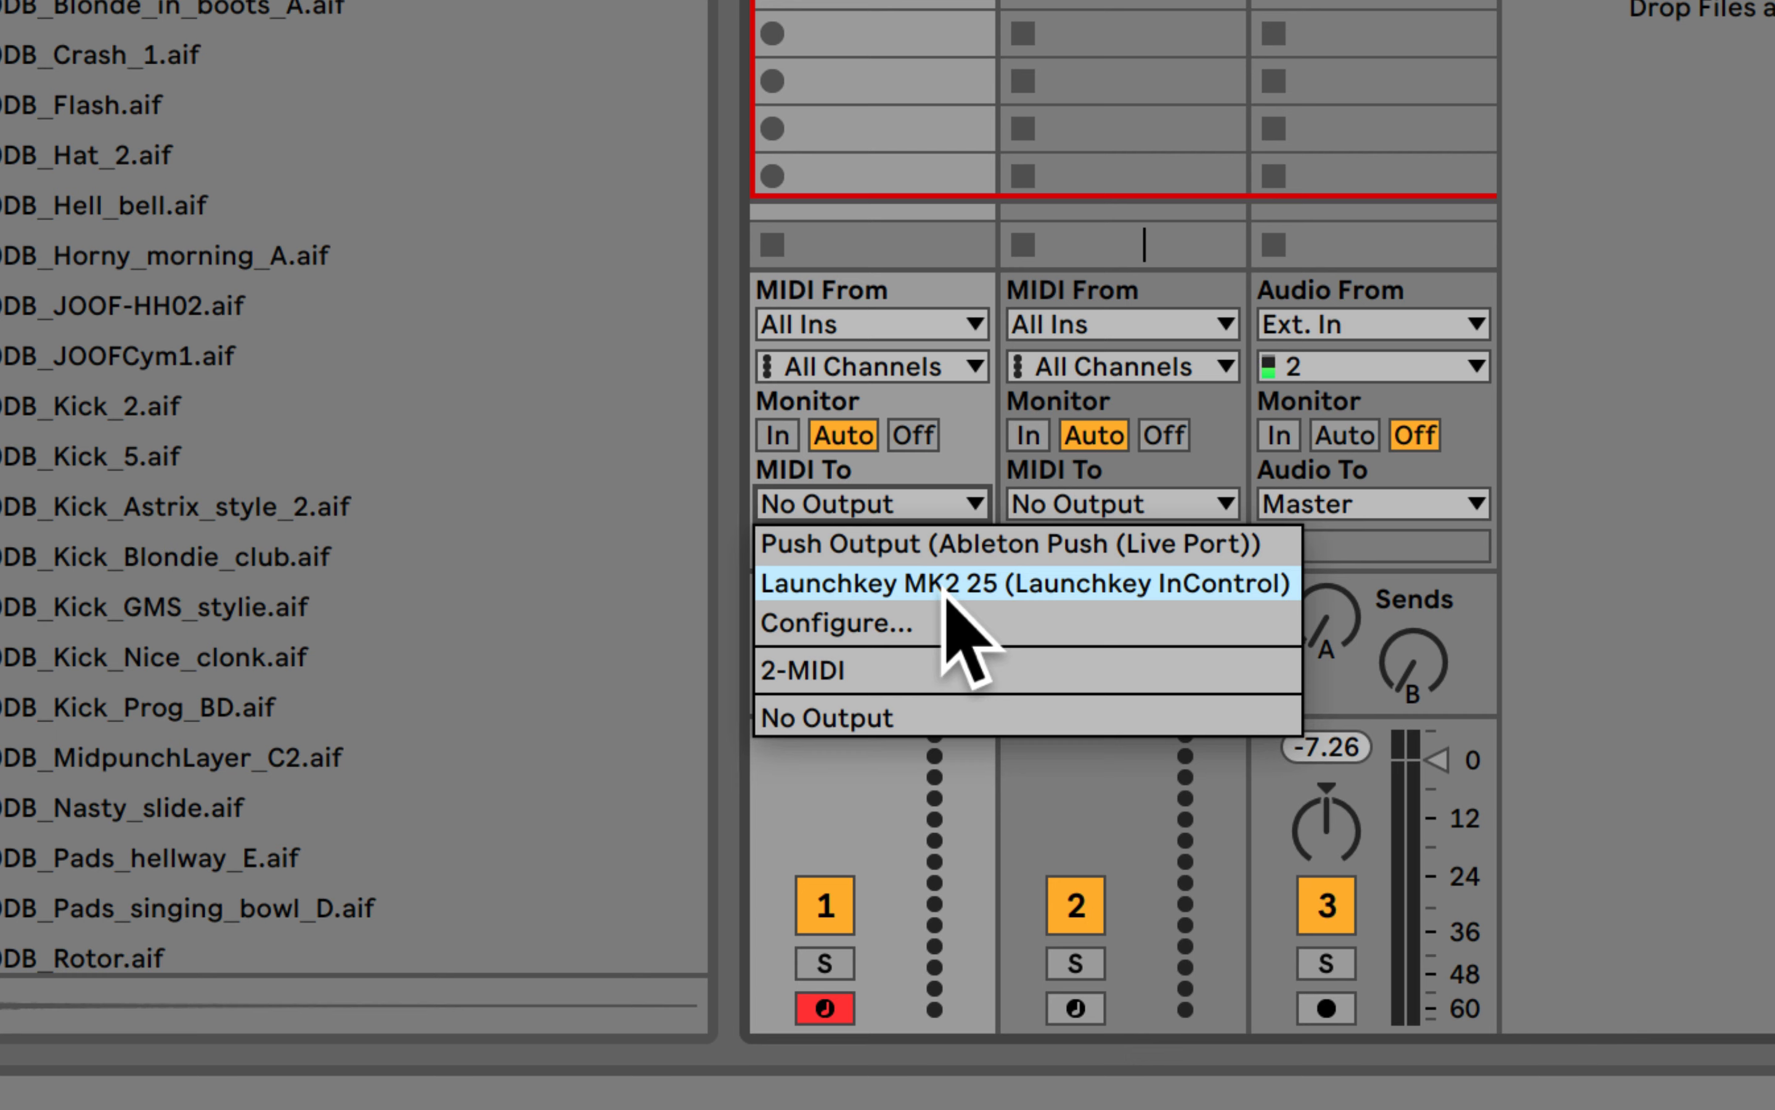
left_click(938, 469)
key("super+comma")
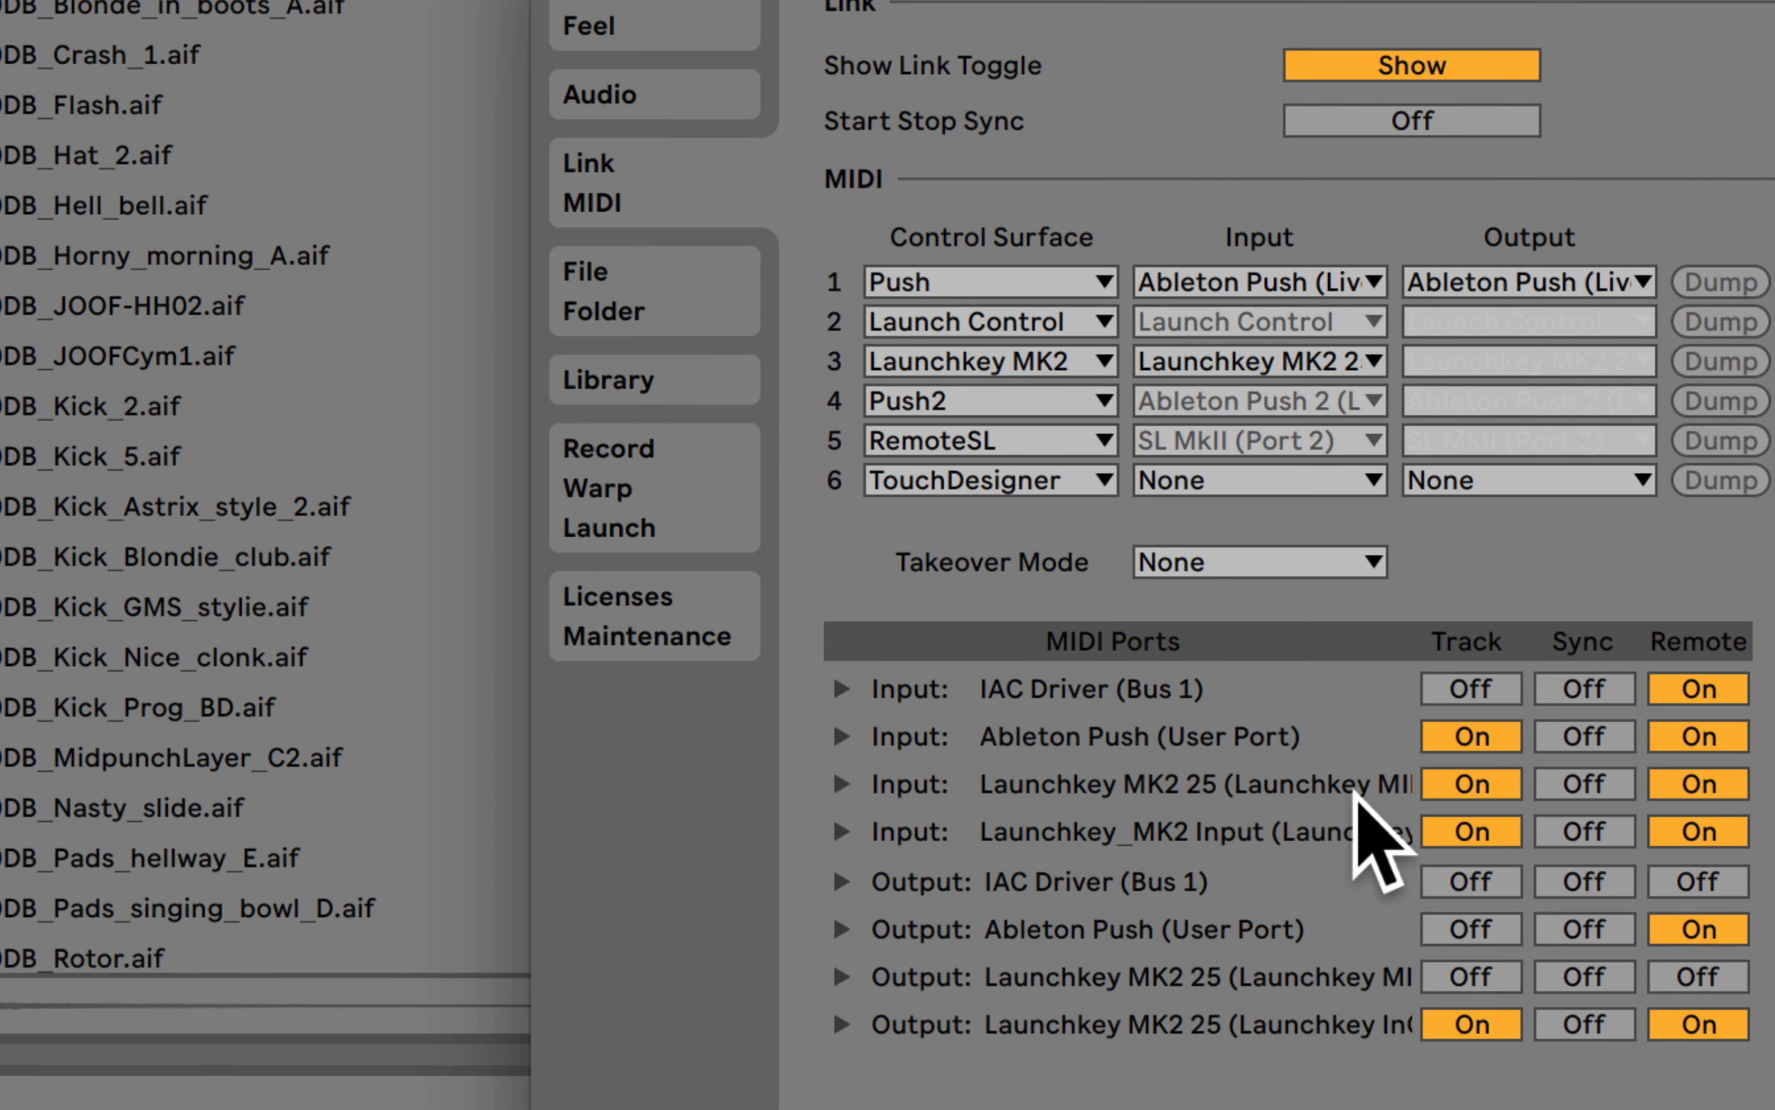
left_click(1472, 883)
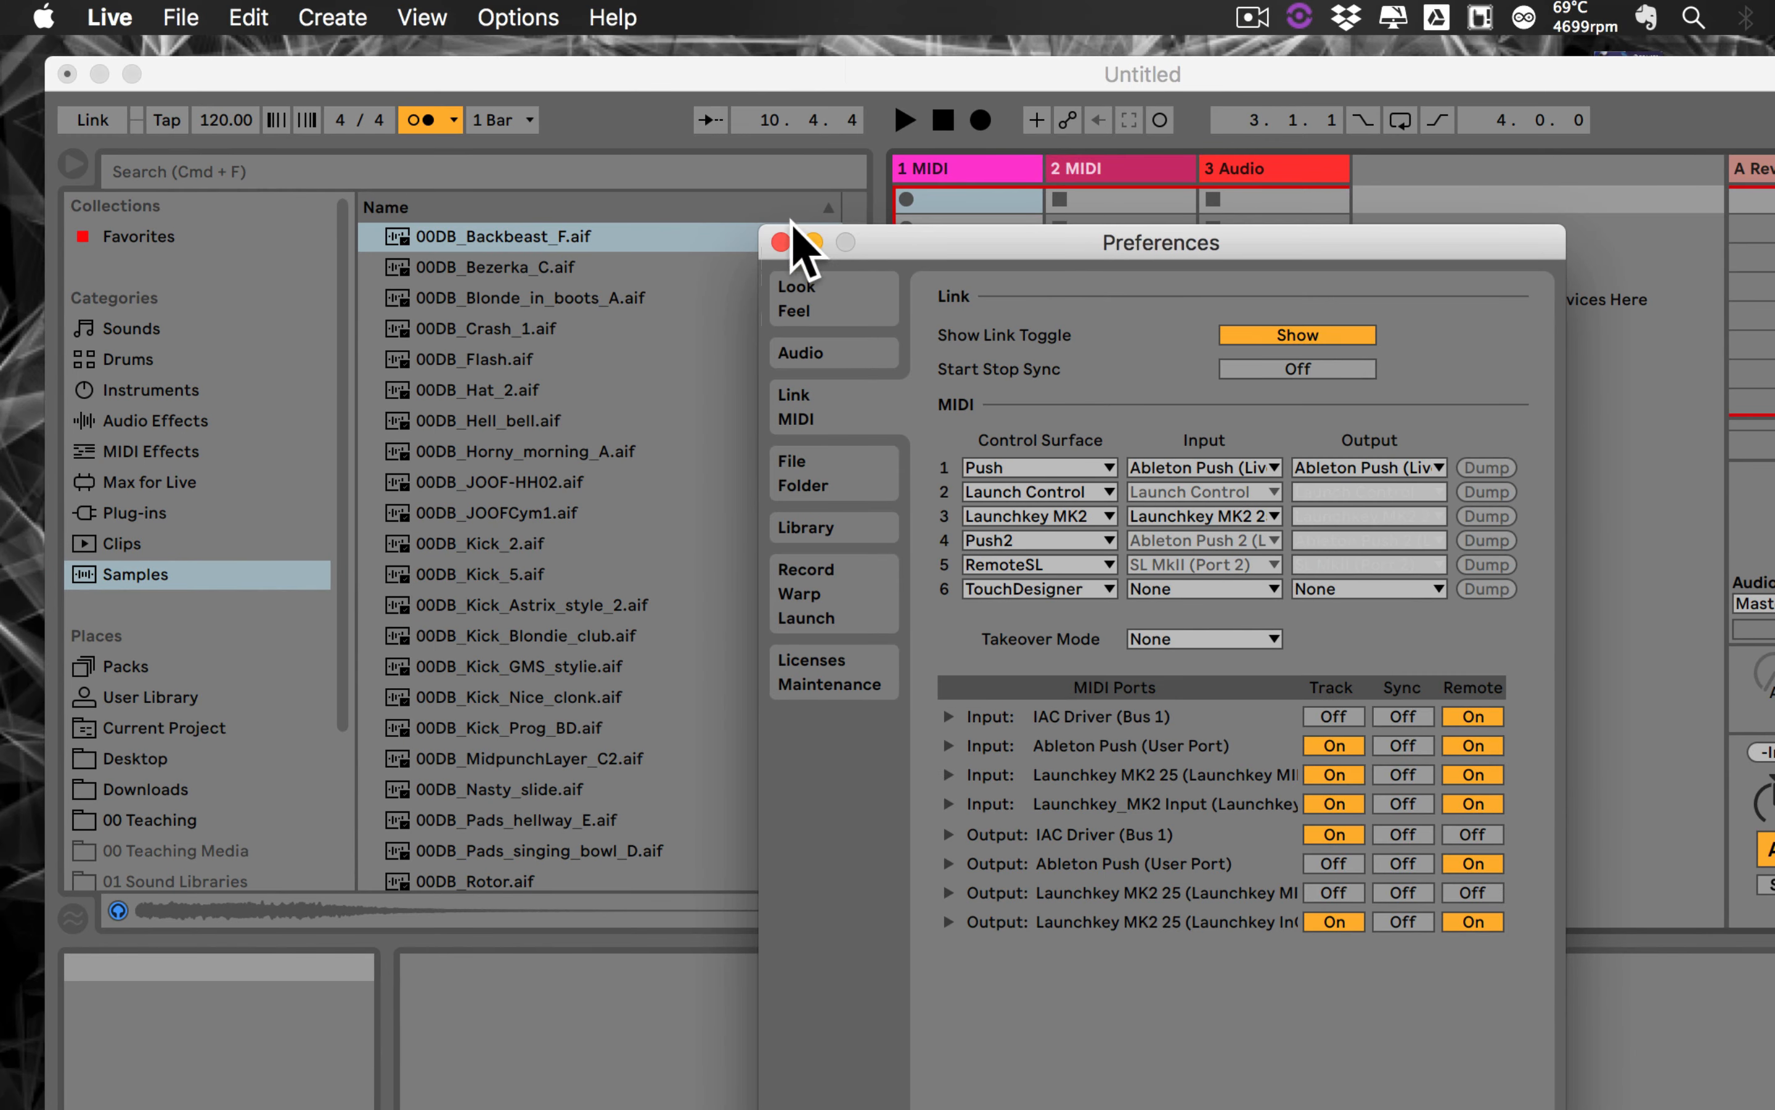
left_click(782, 236)
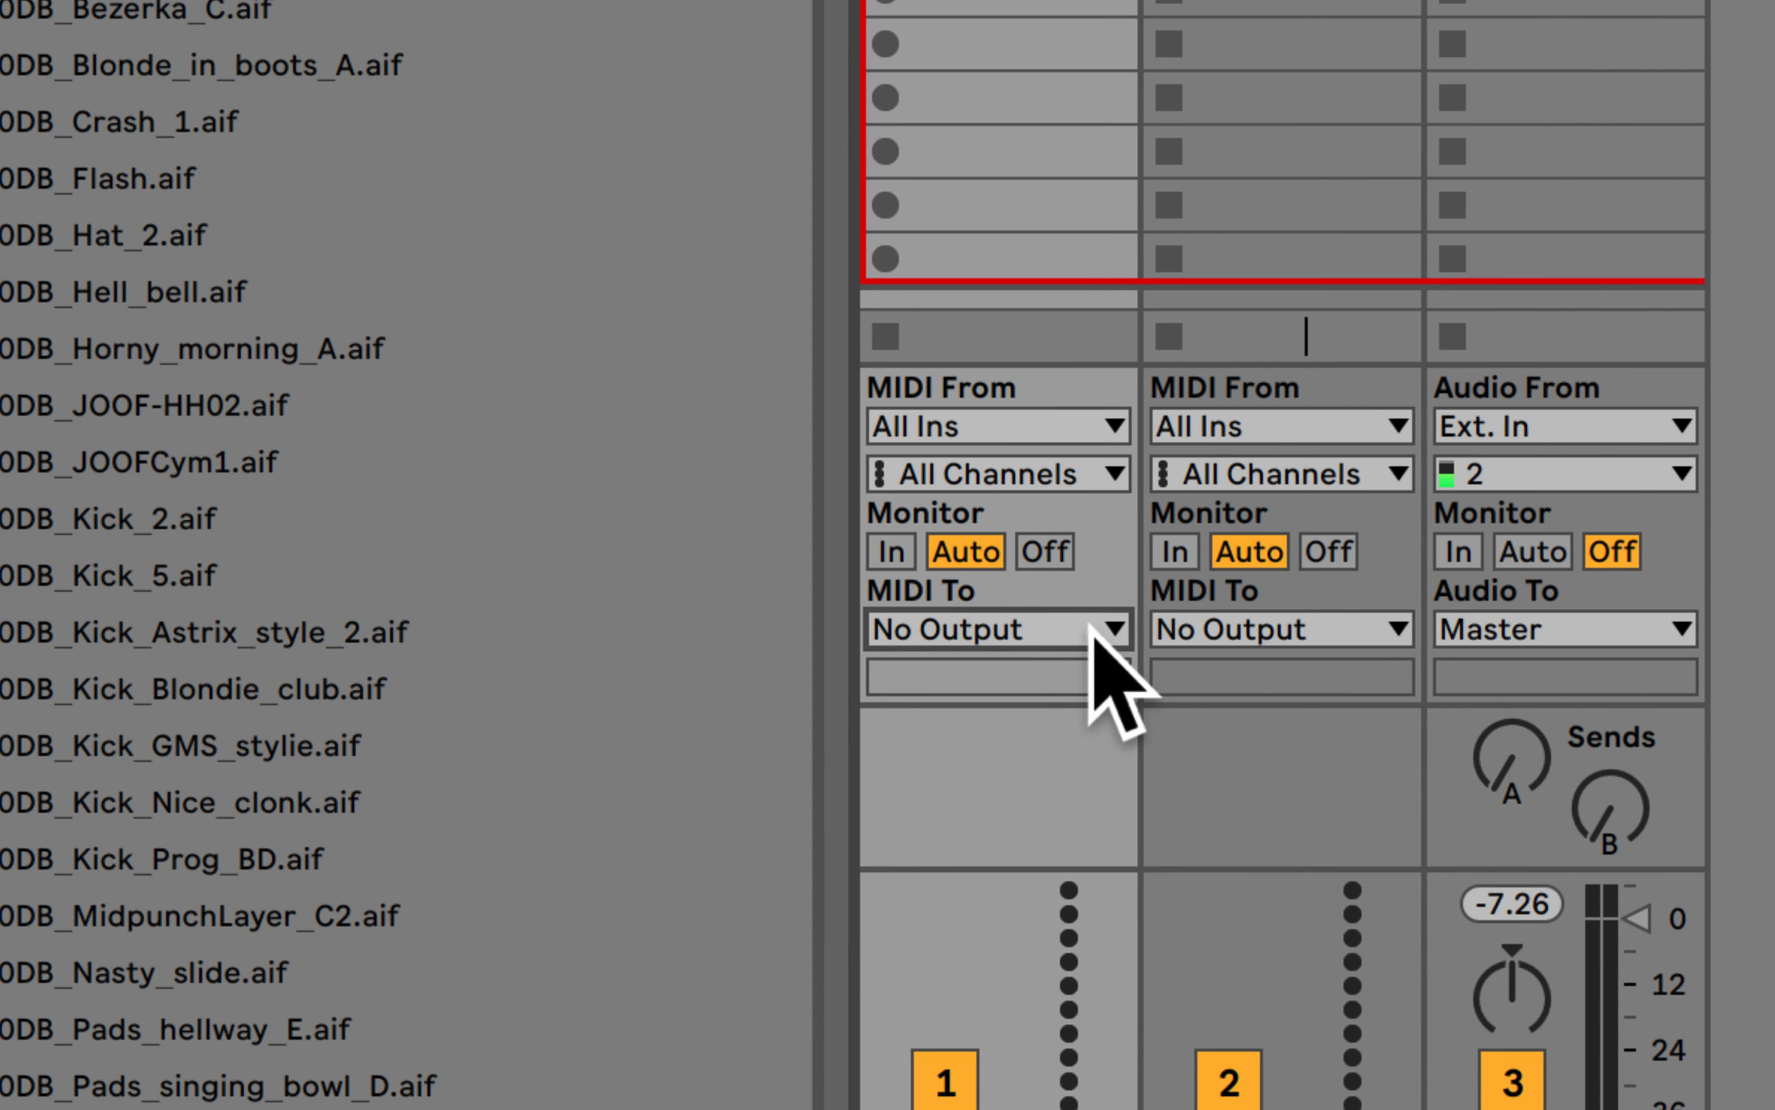
left_click(1028, 604)
left_click(1091, 695)
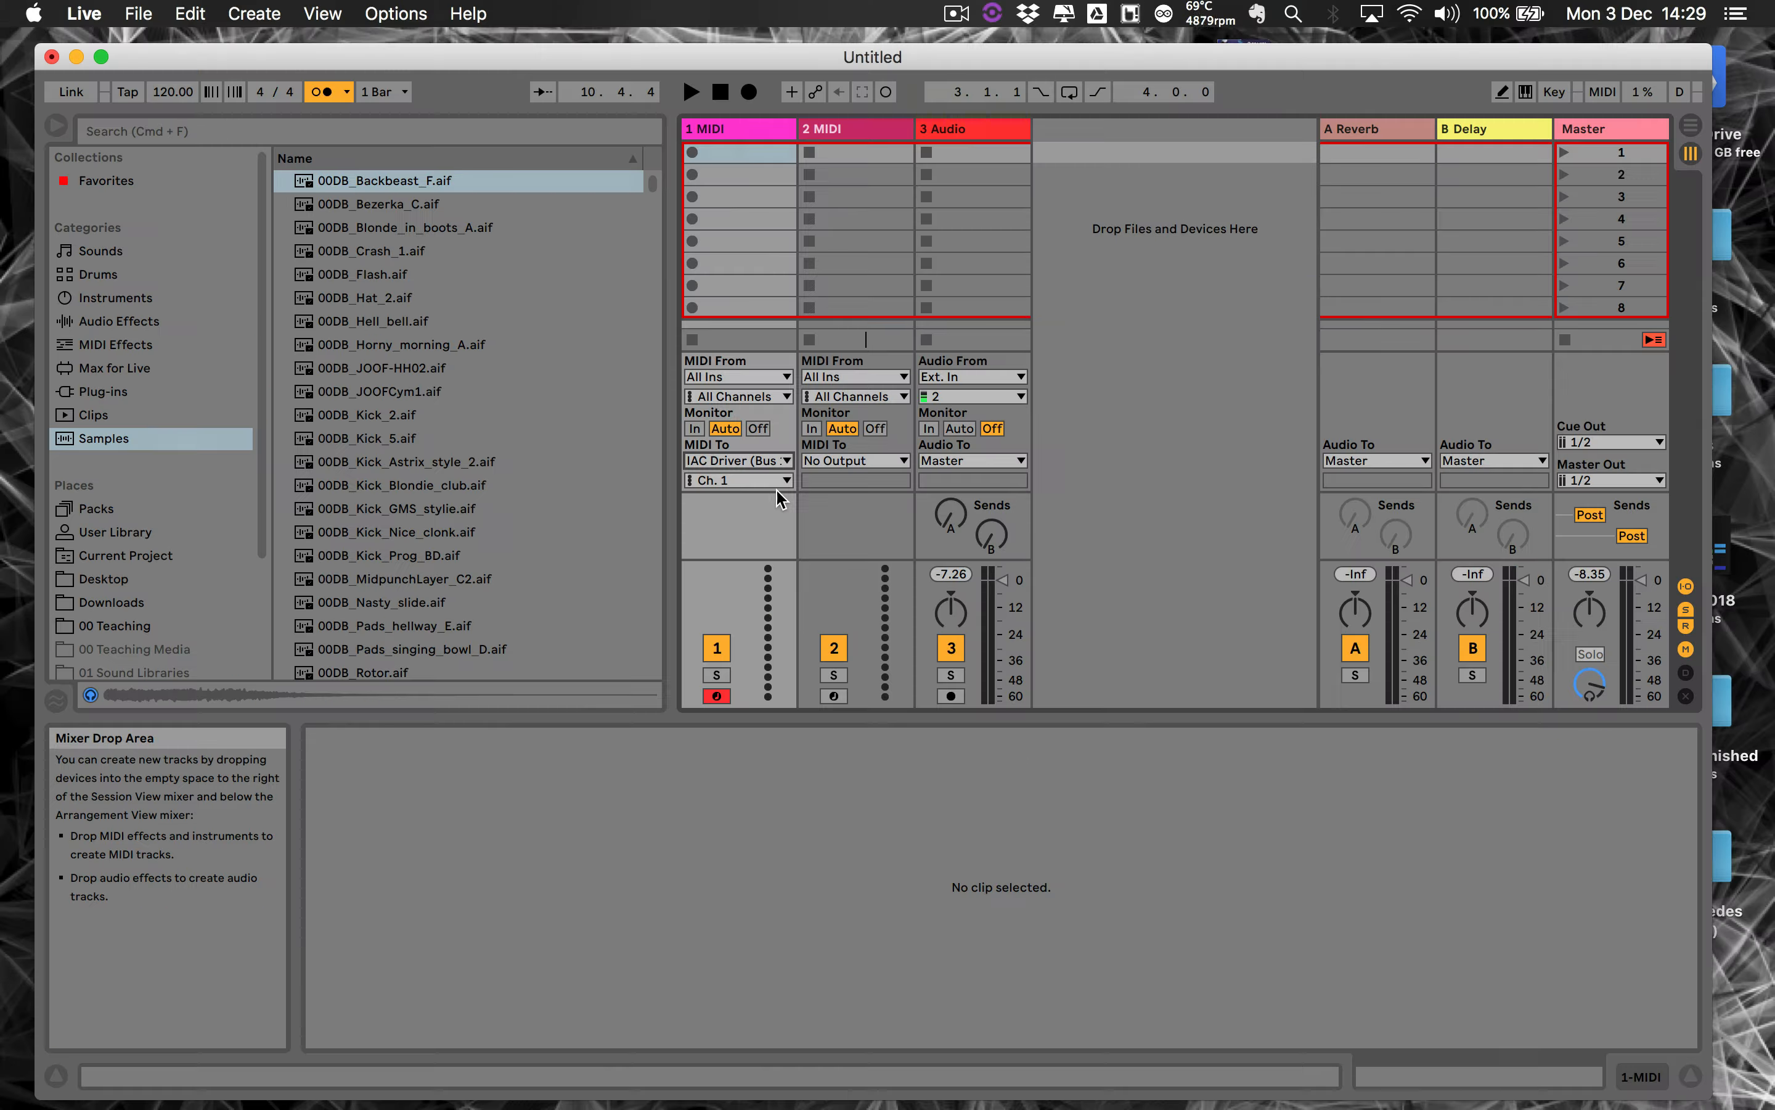
Switch to Preview on Desktop 2 to view the Mac system page of IAC diagram.pdf, and return to Live.
key("ctrl+Up")
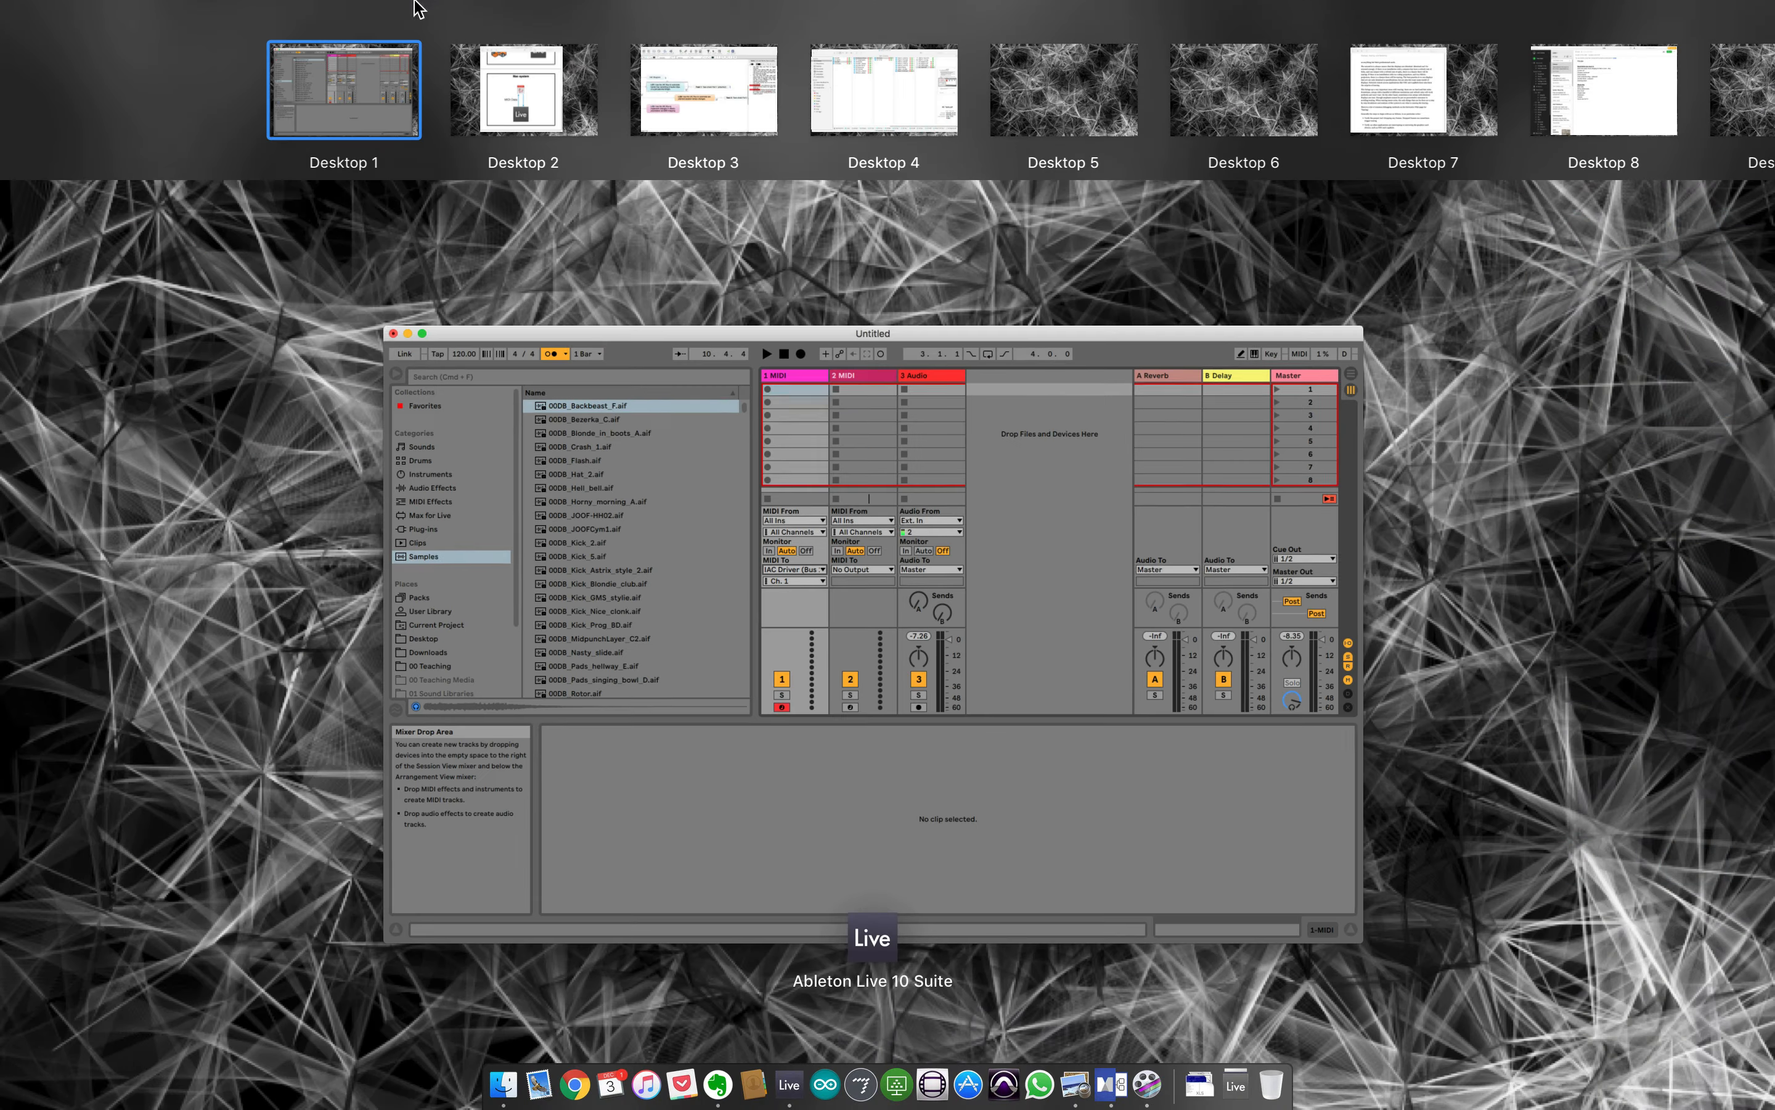
left_click(541, 98)
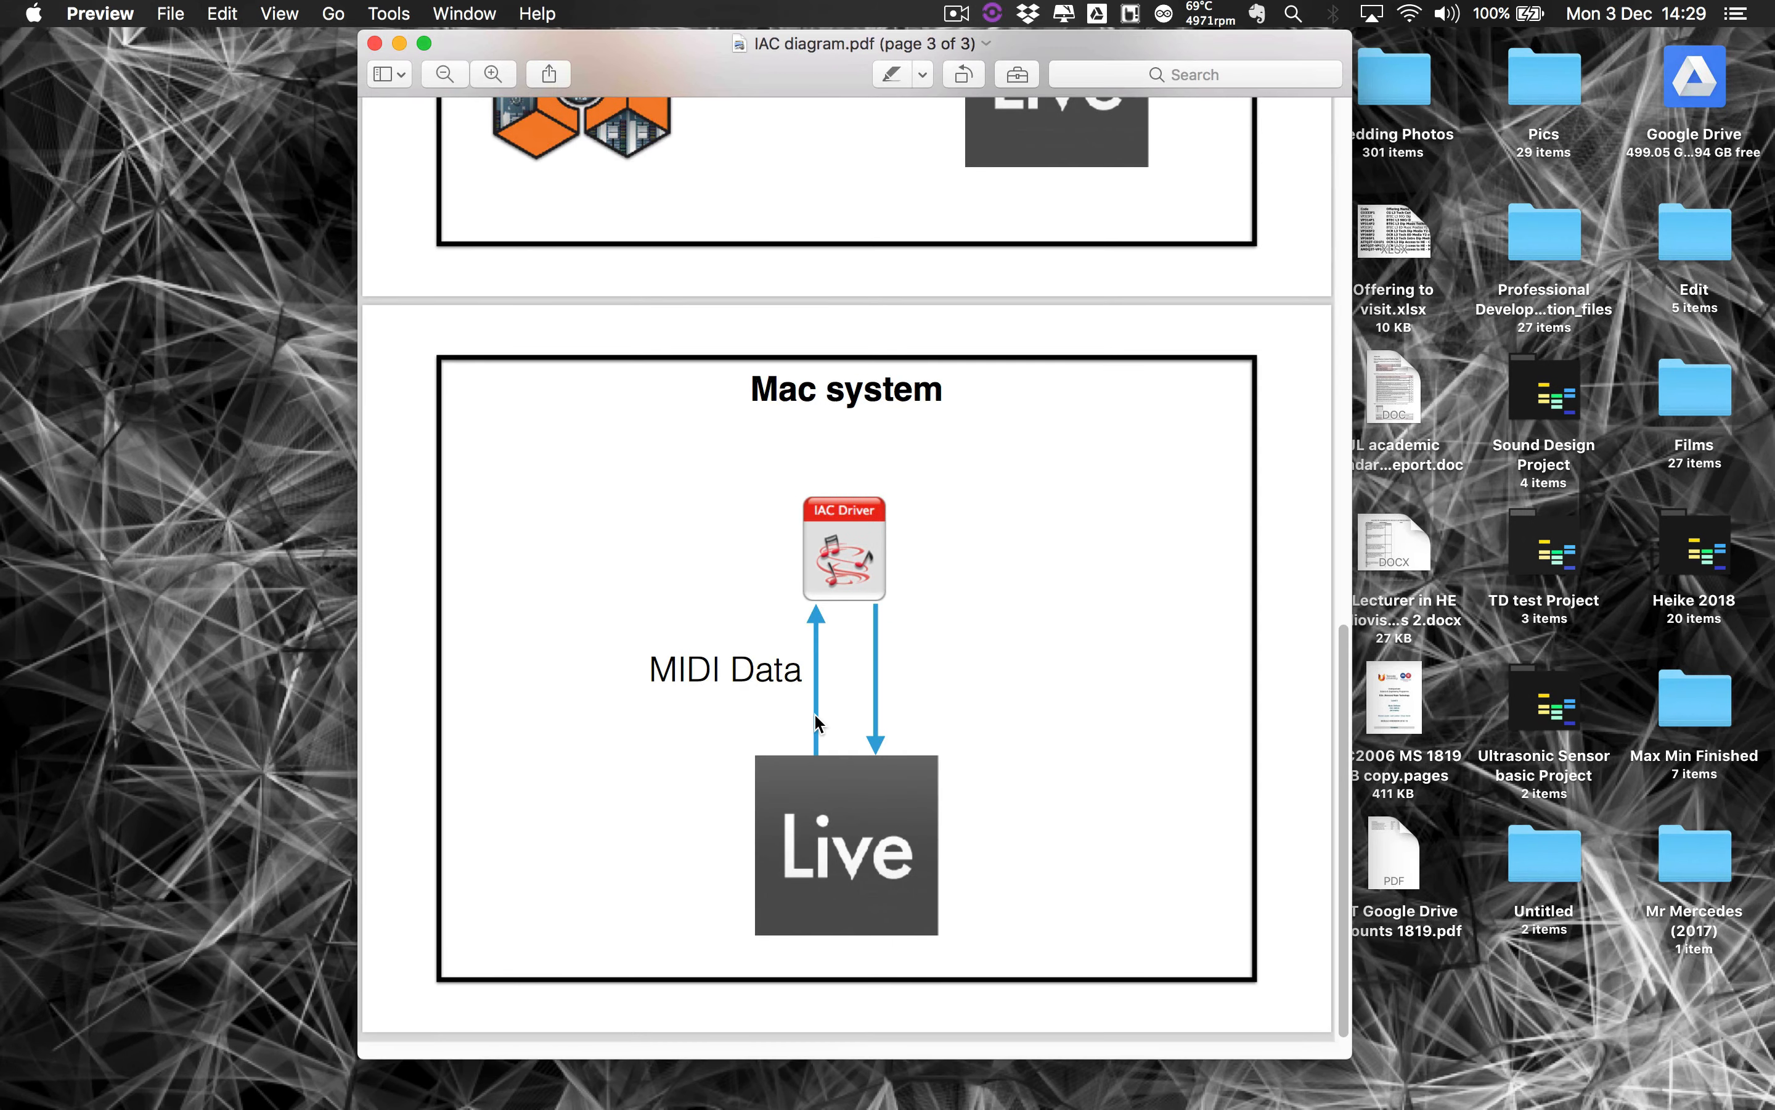
key("ctrl+Left")
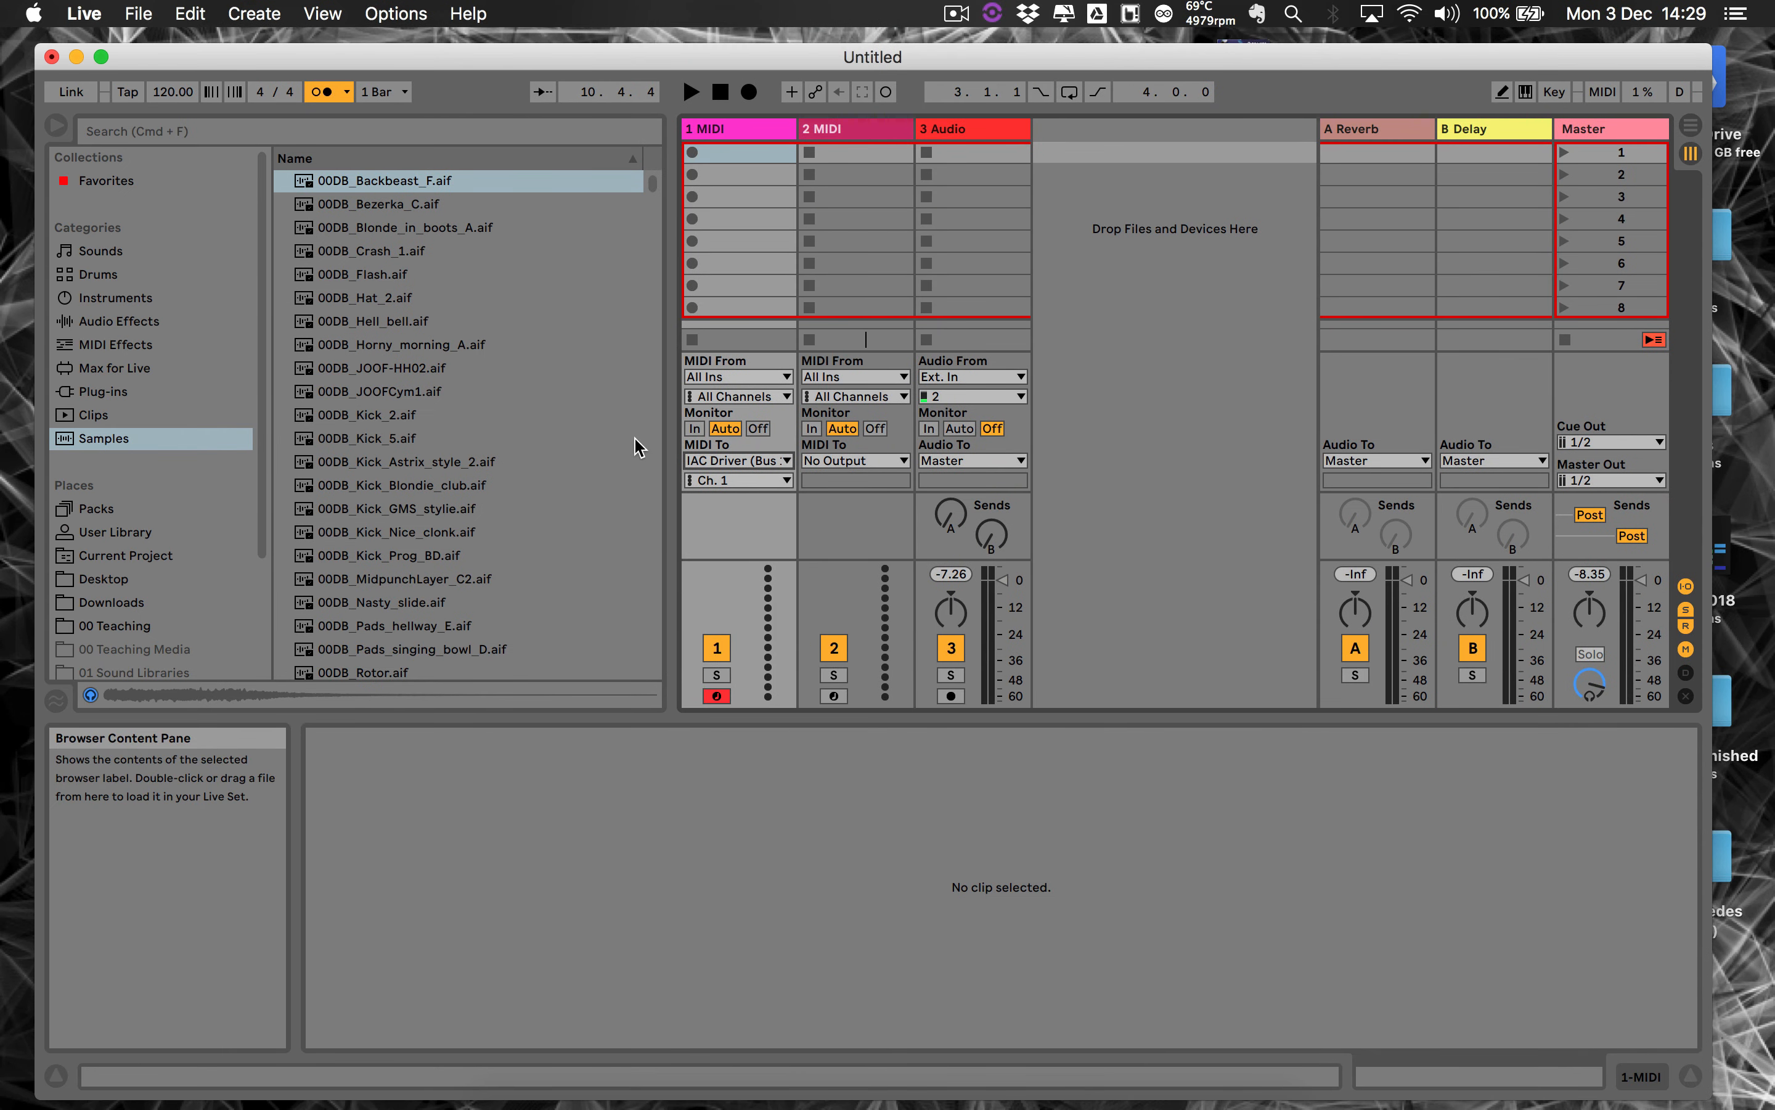
Review the MIDI port settings in the preferences, close them and leave MIDI mapping mode.
key("super+comma")
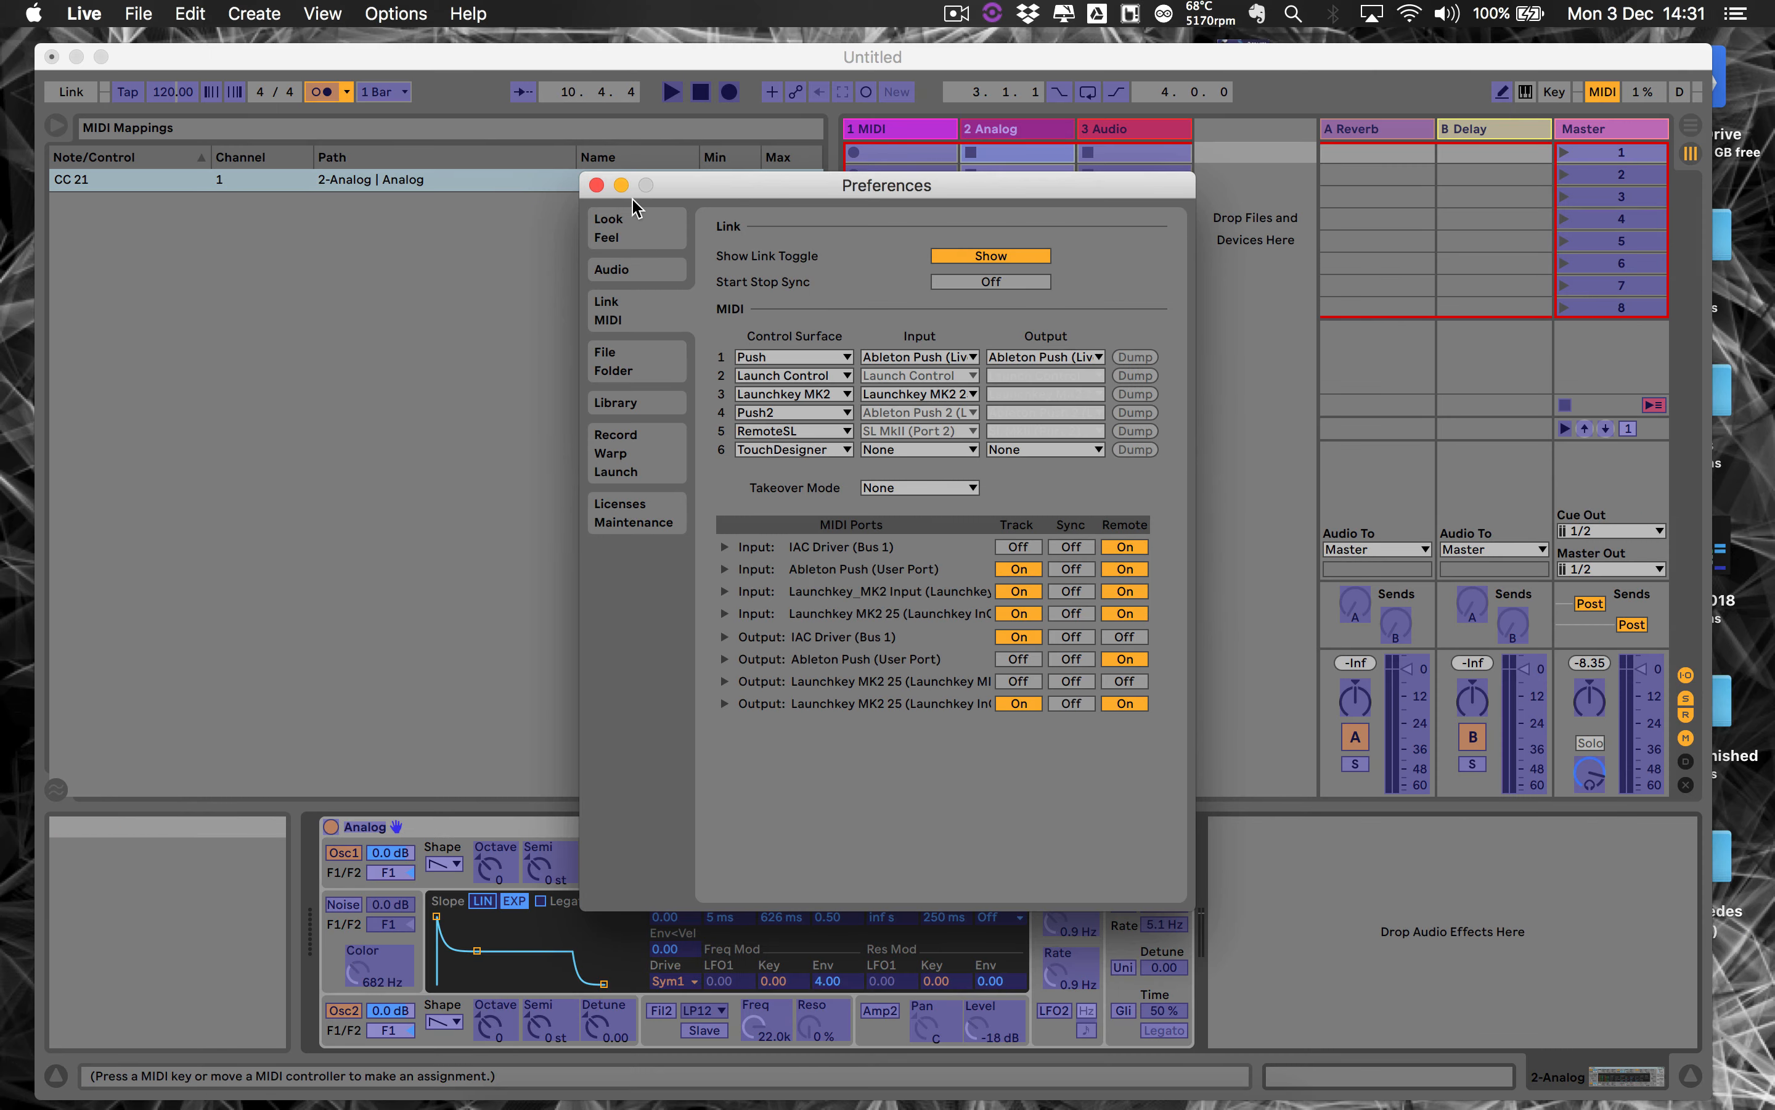
left_click(596, 184)
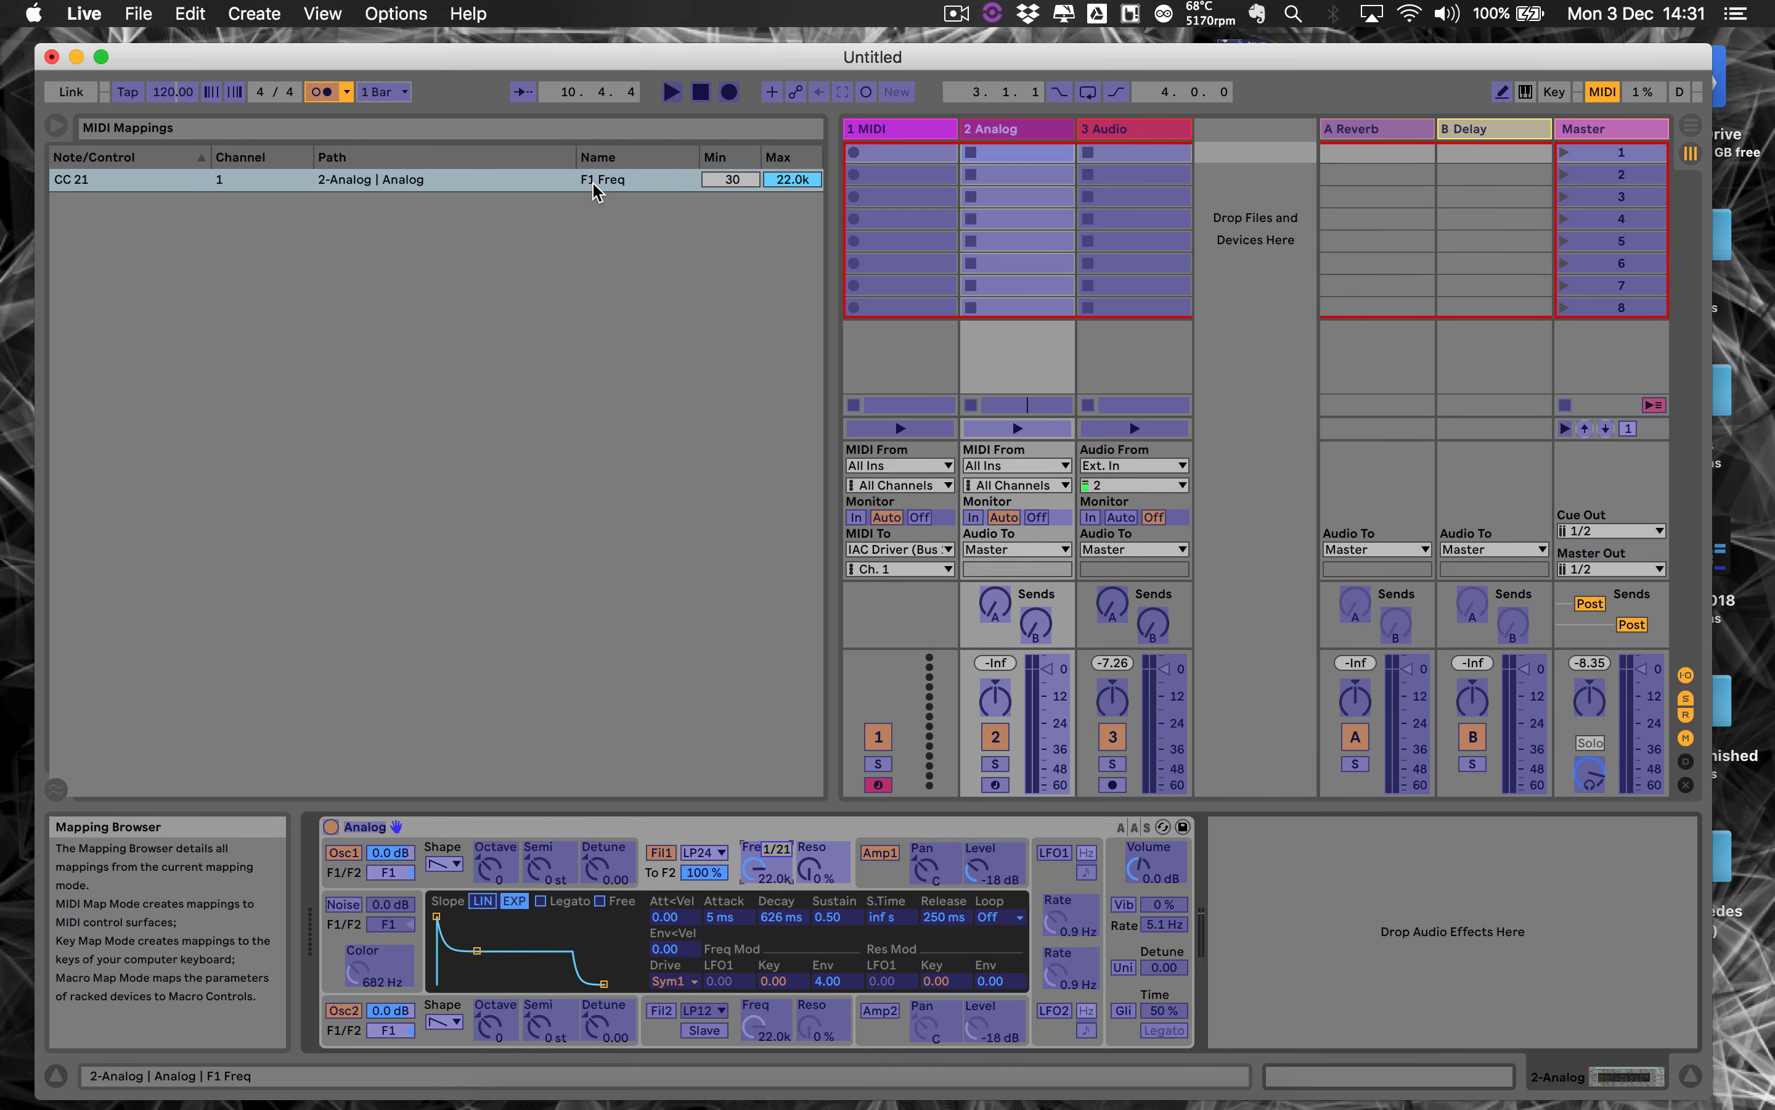
key("super+m")
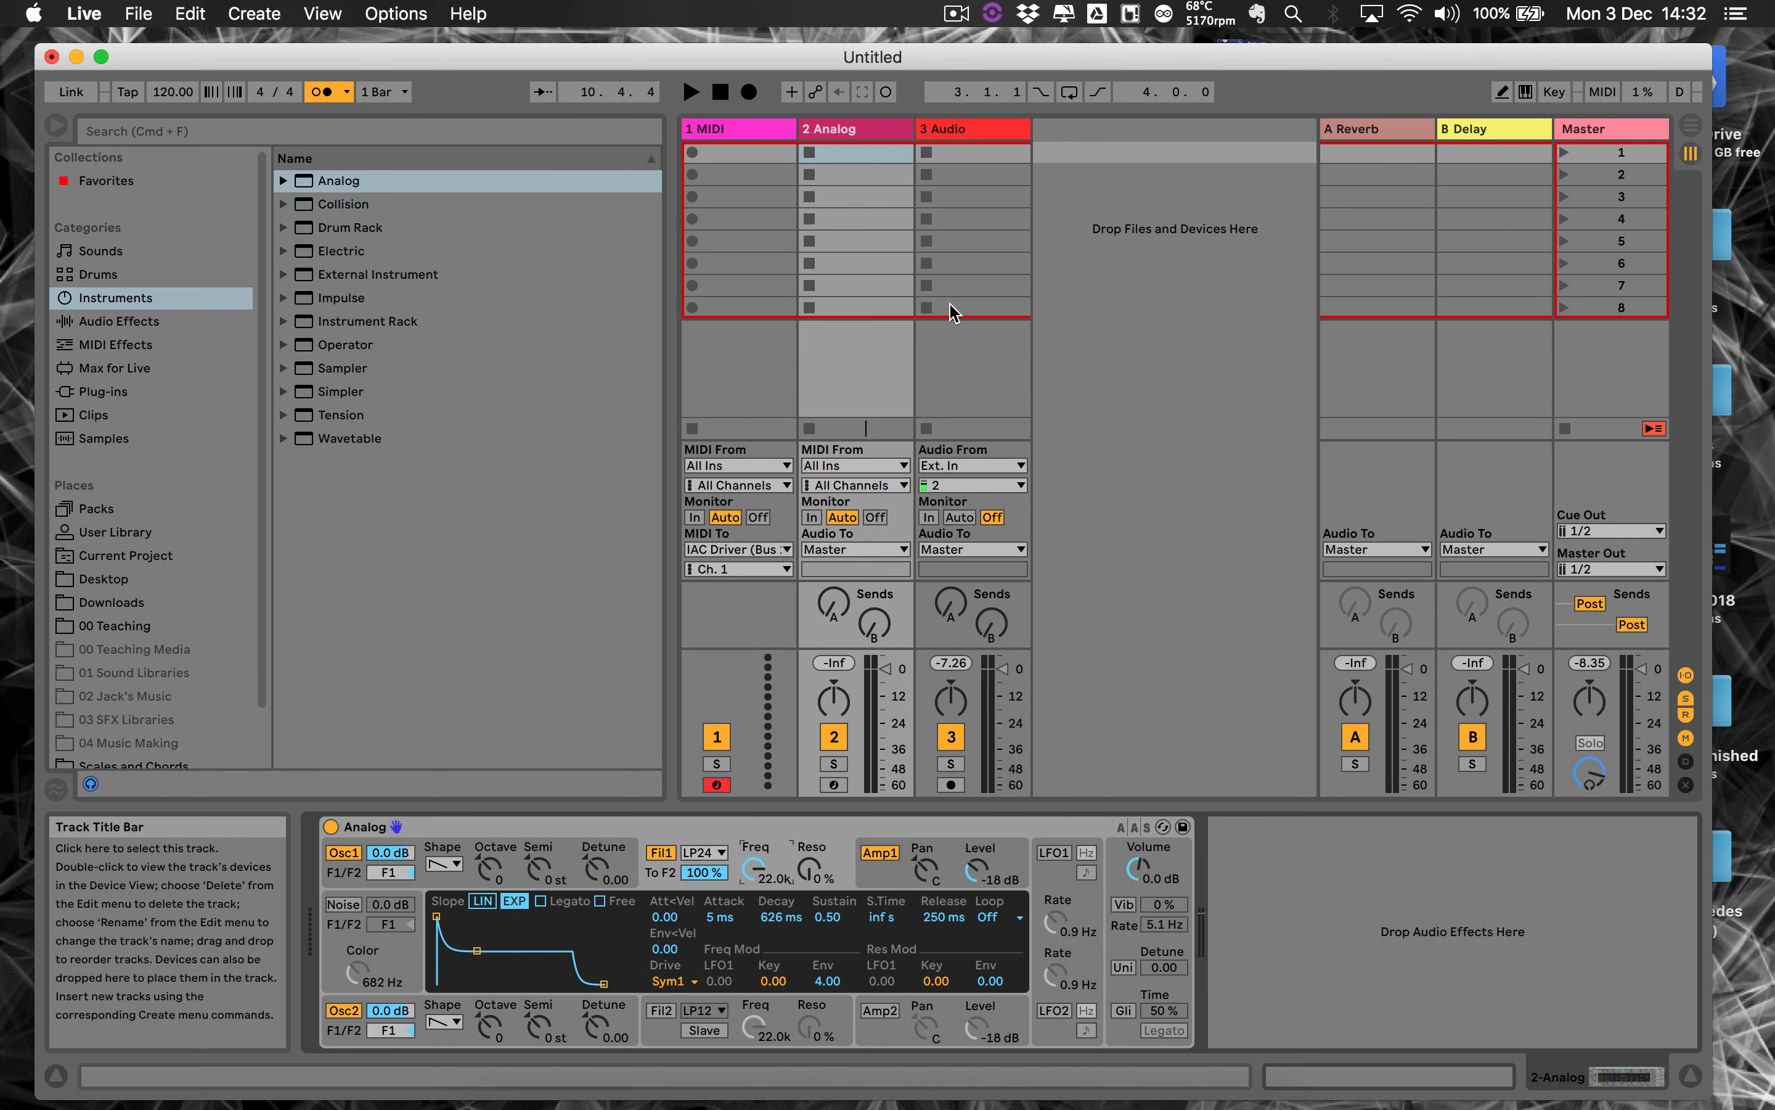
Delete the 2 Analog track and create an empty MIDI clip in the first slot of the 1 MIDI track.
left_click(866, 129)
key("Delete")
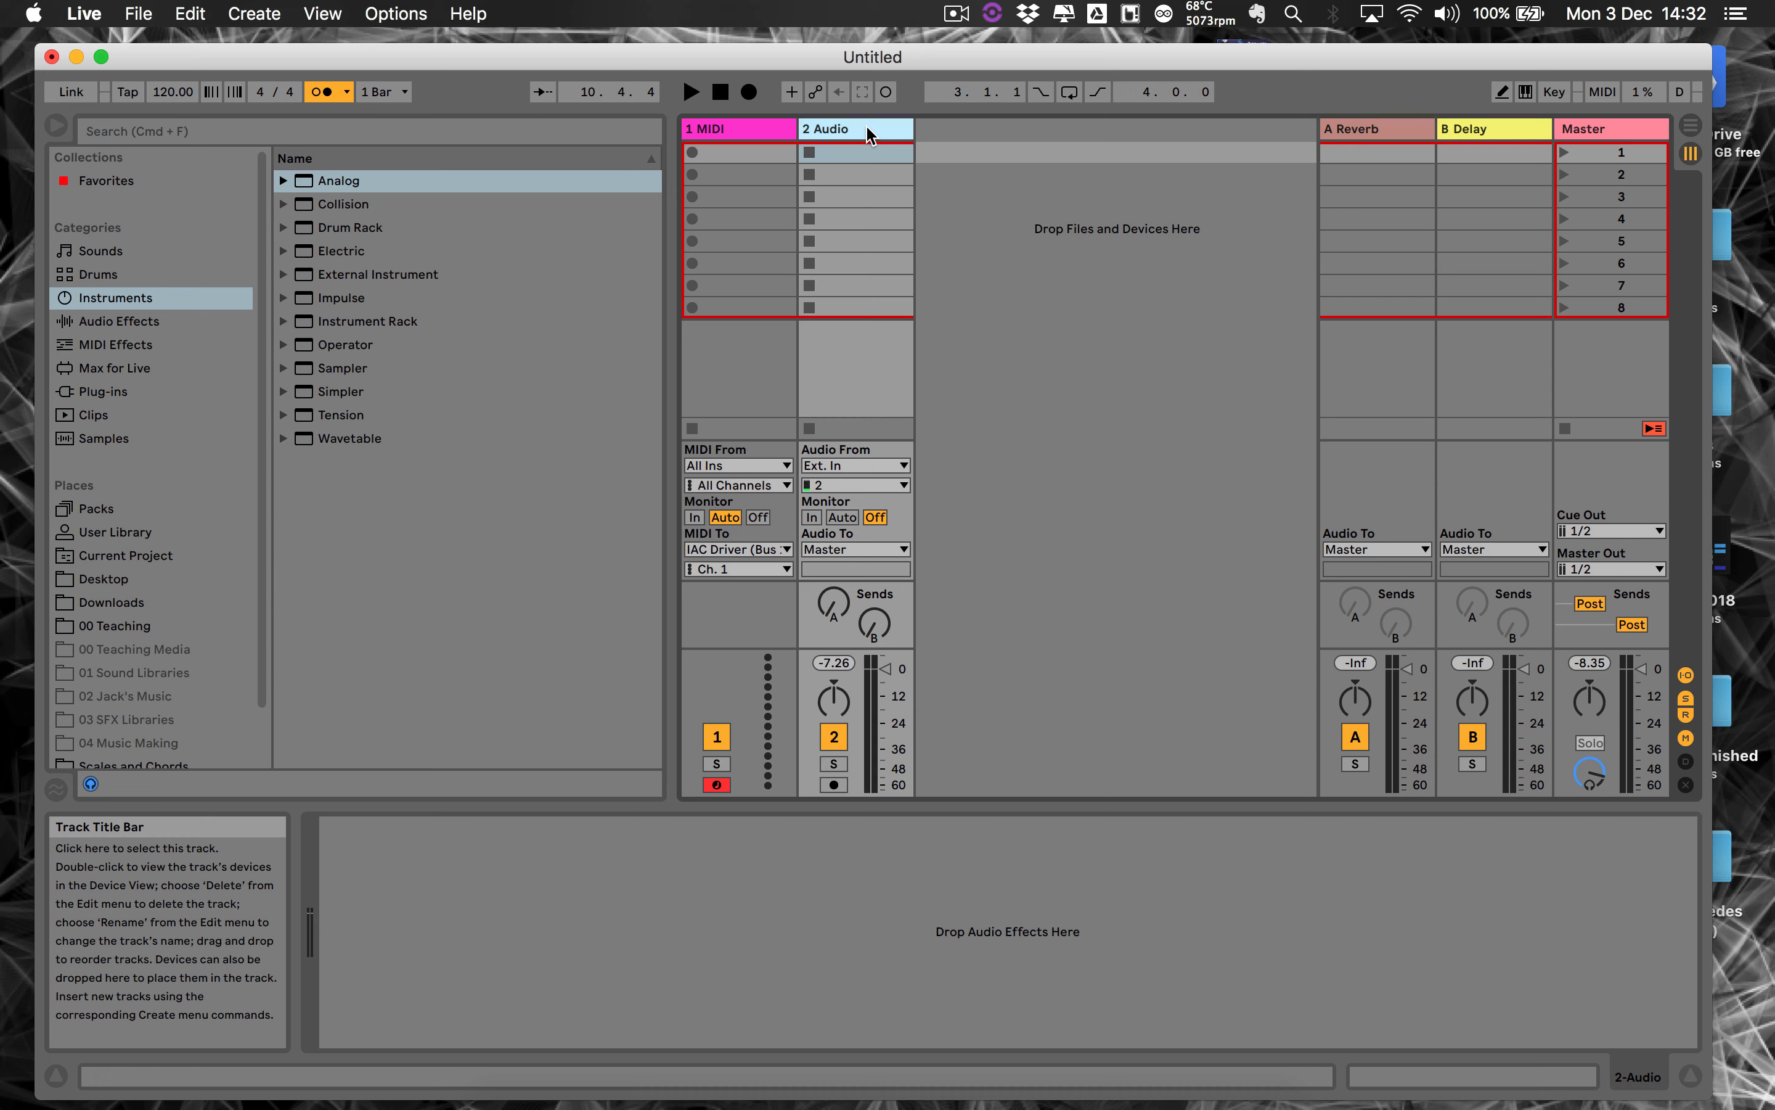
double_click(754, 152)
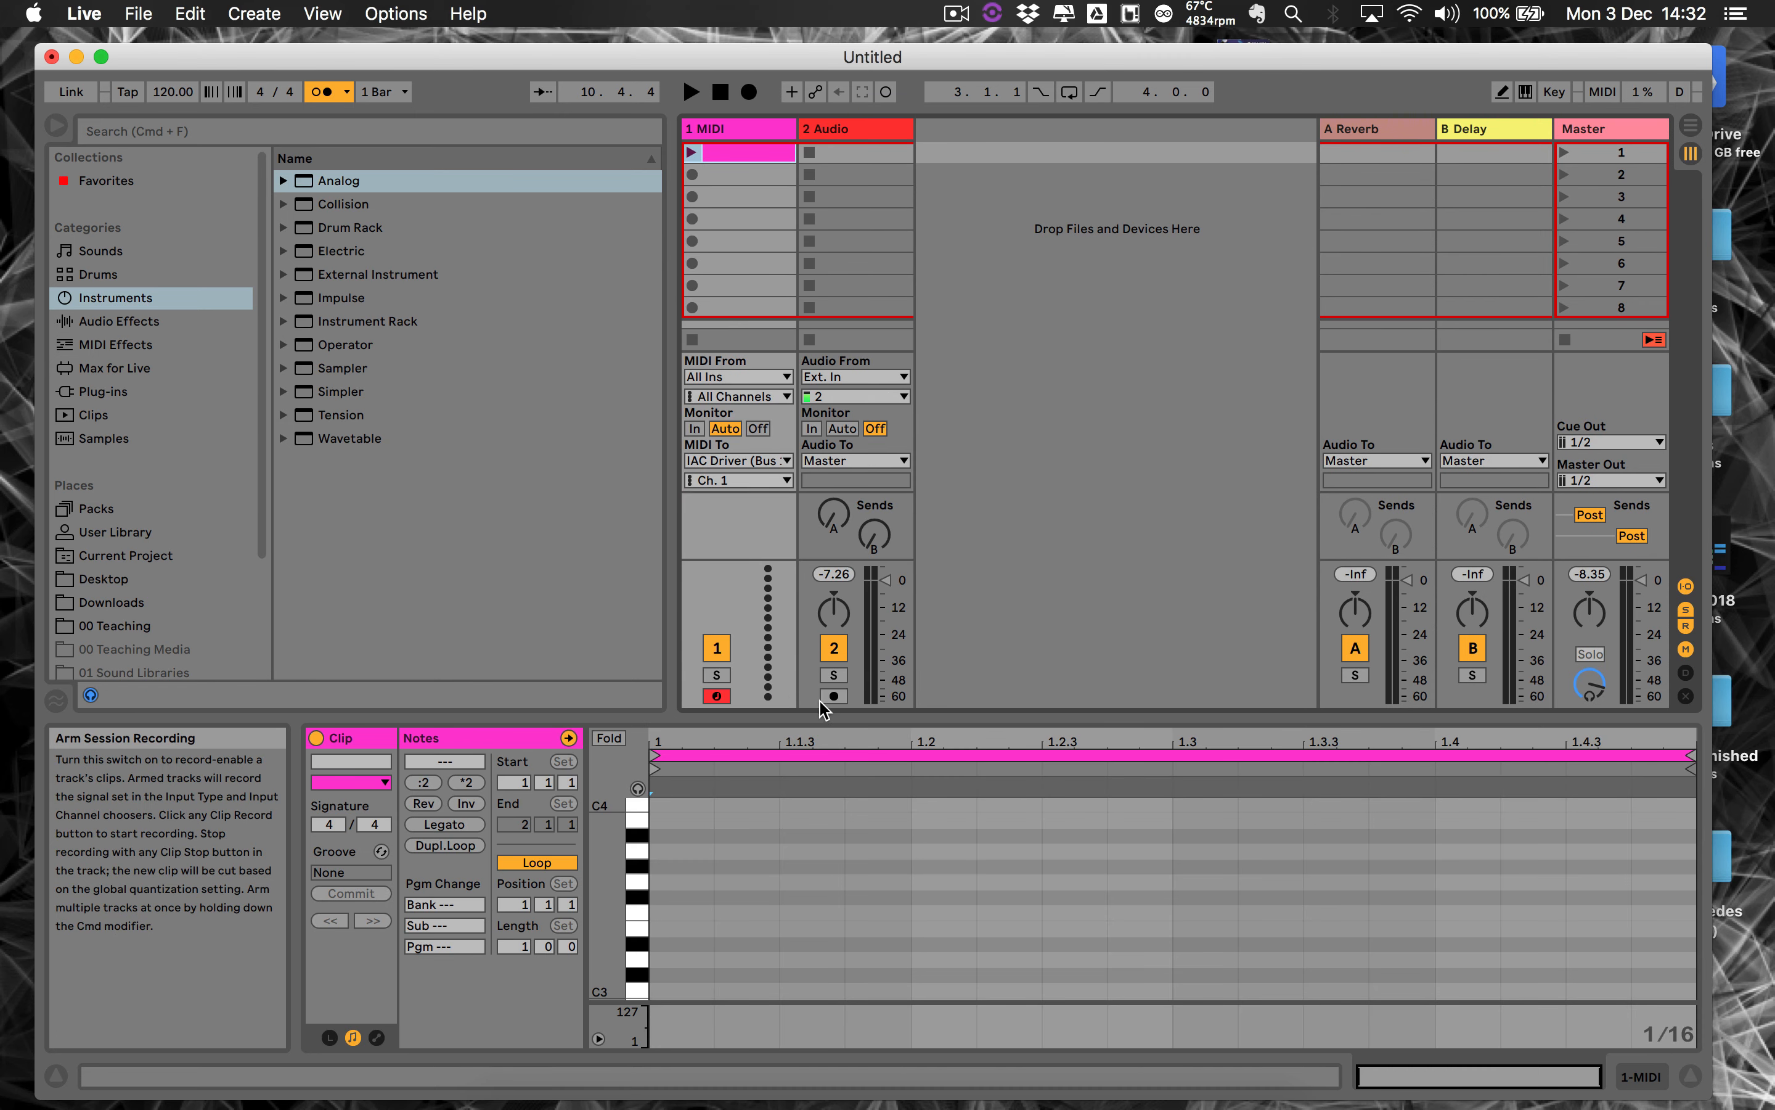
left_click_drag(819, 714, 783, 583)
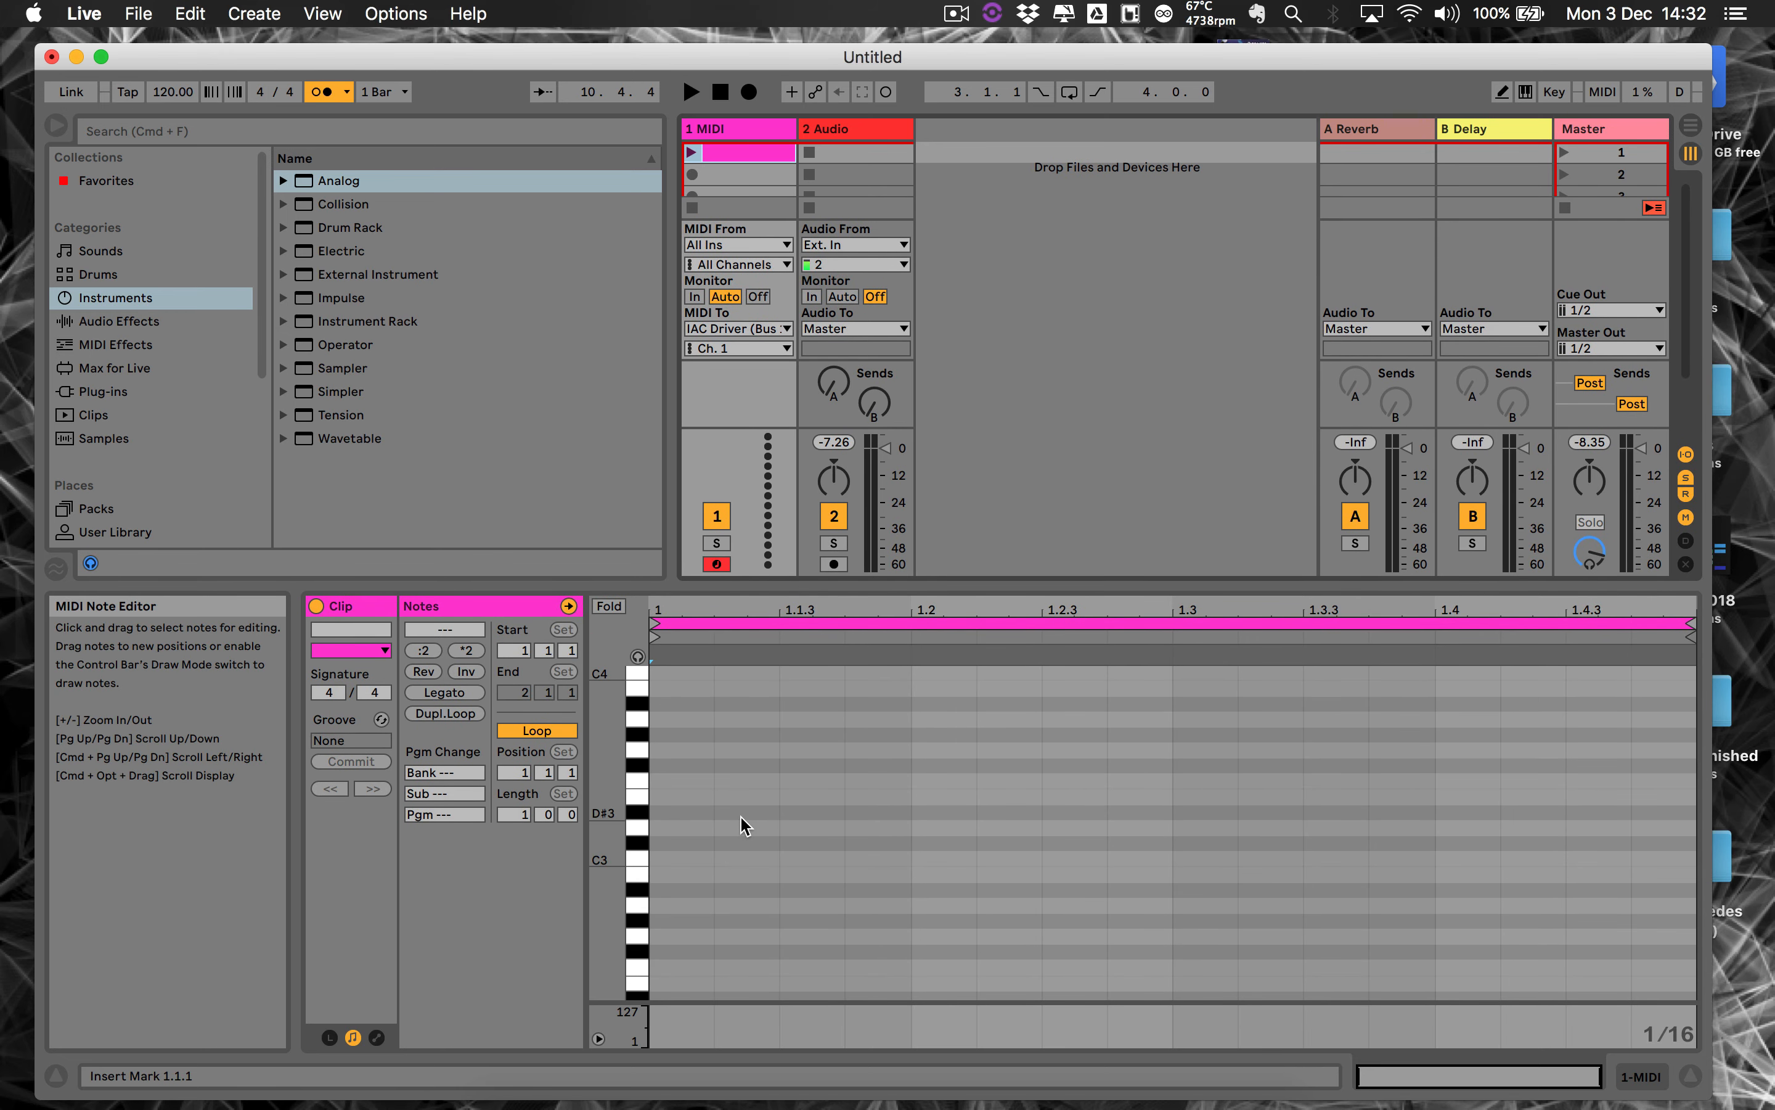
scroll(697, 835, "up", 5)
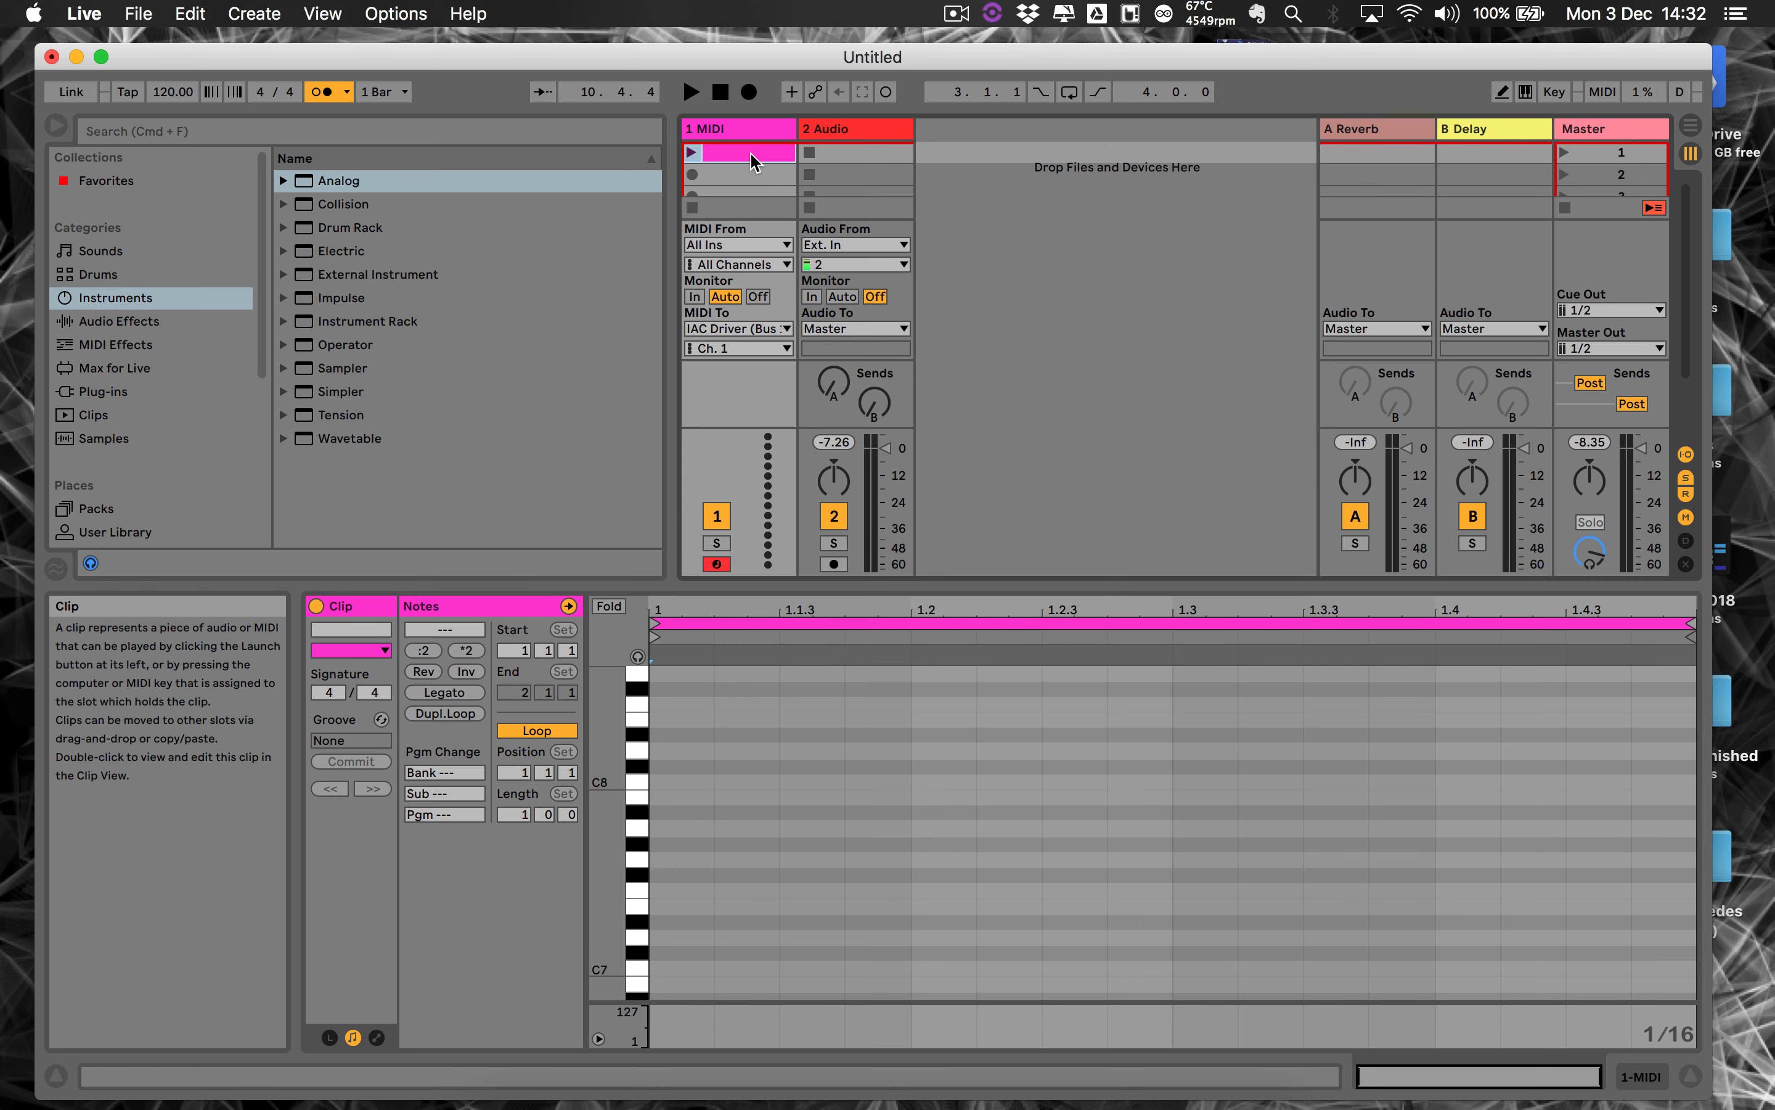
Return the song position to 1.1.1 and rename the new MIDI clip "1 bar".
left_click(721, 92)
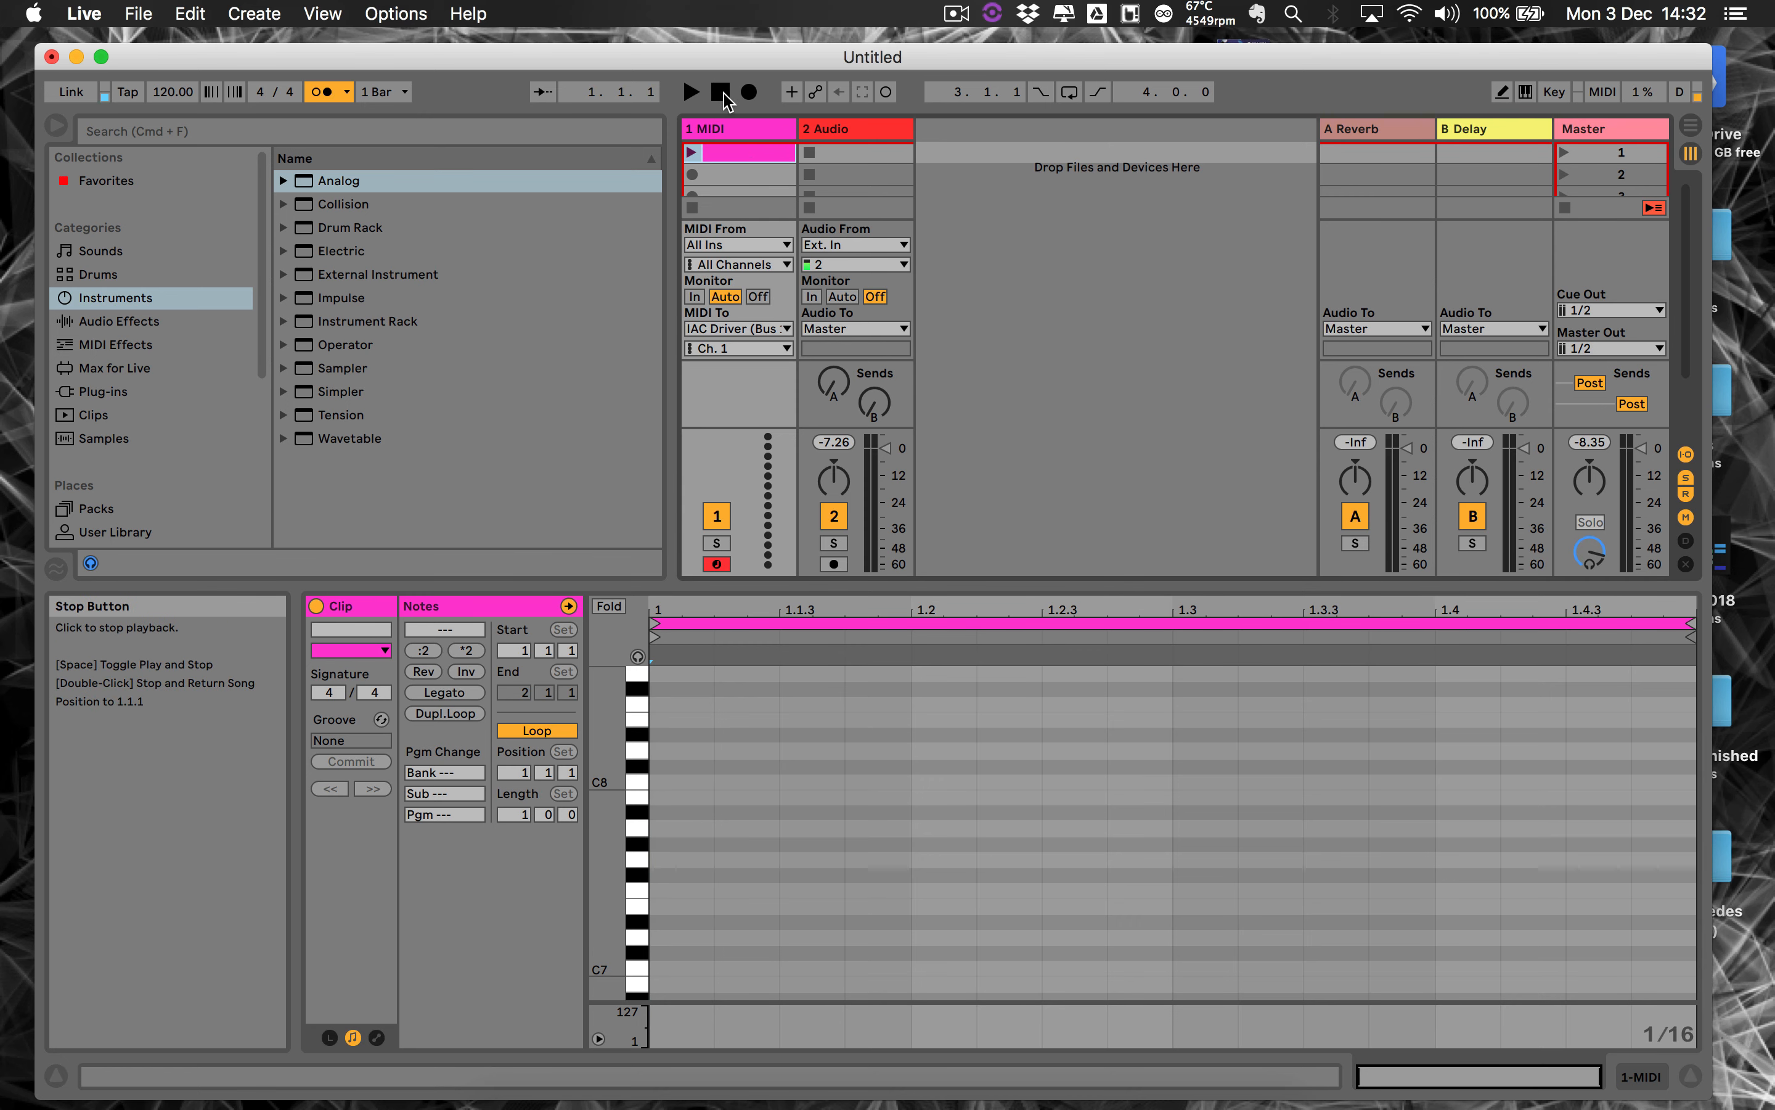
left_click(733, 153)
key("super+r")
type("1 b")
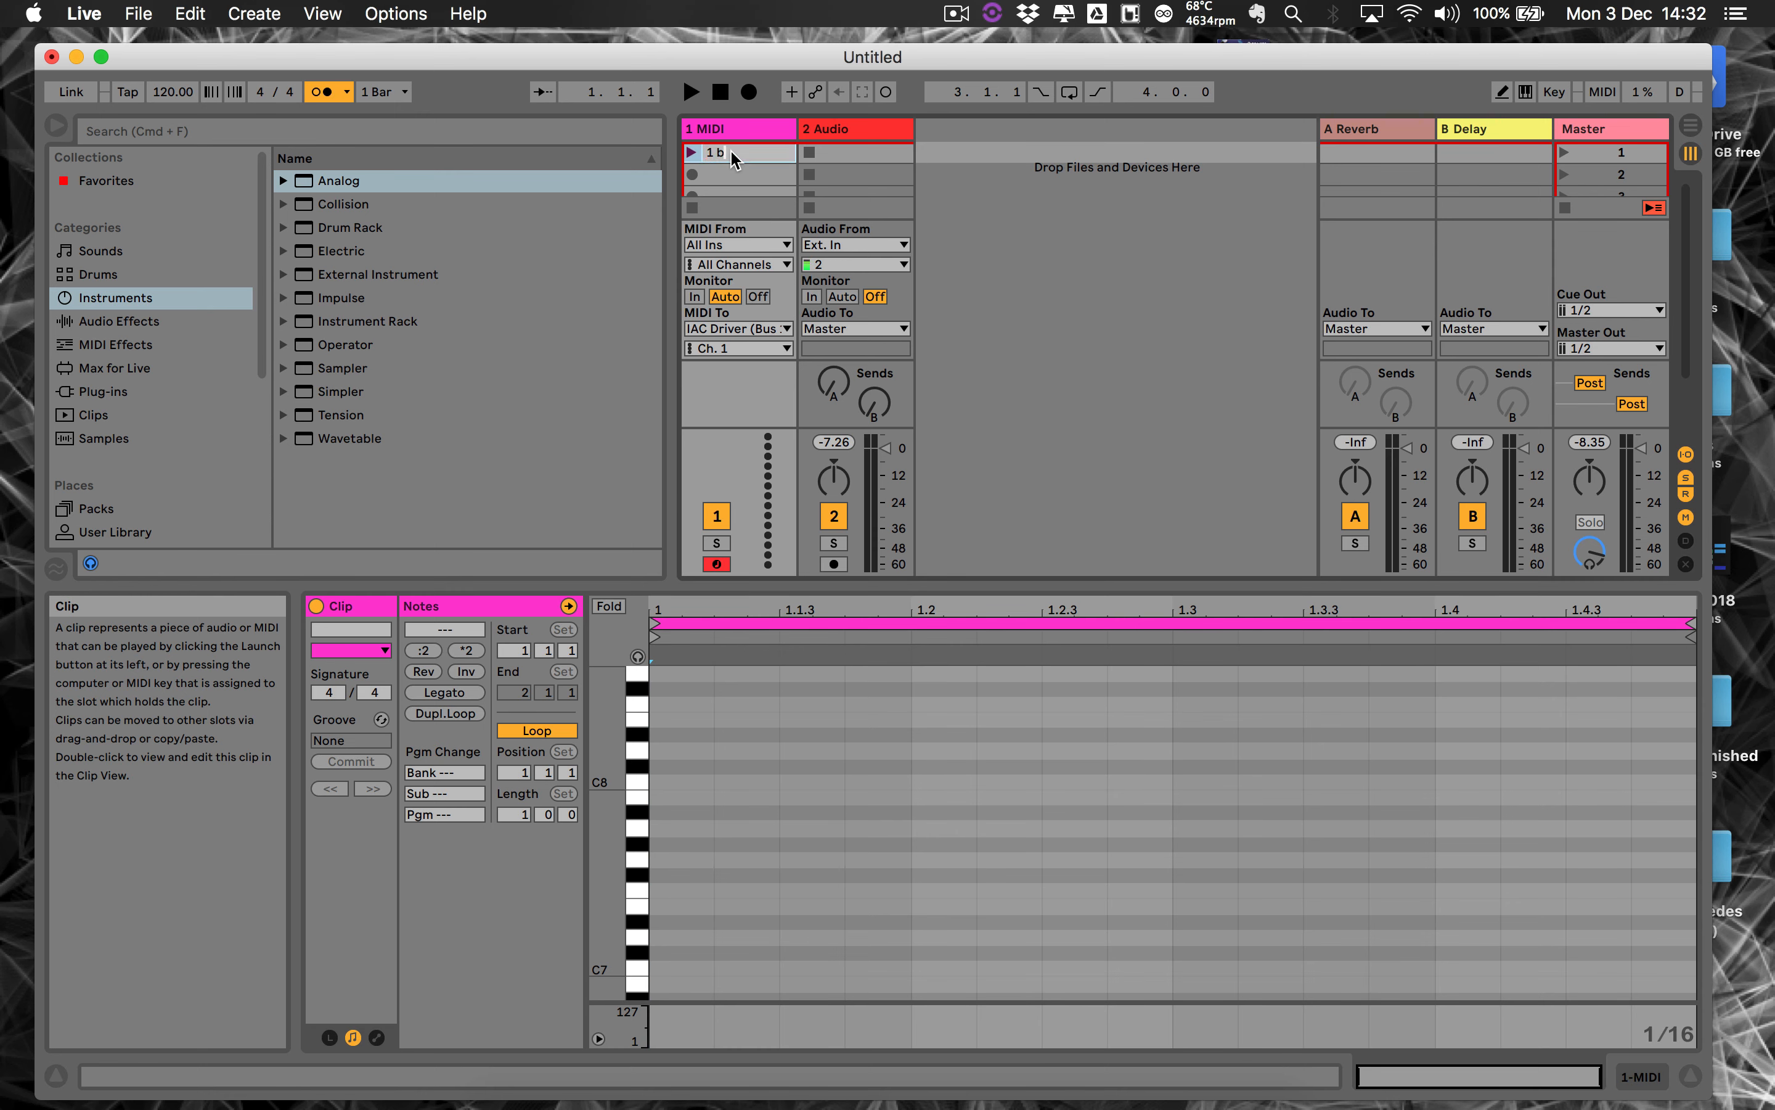
type("ar")
key("Return")
Add a G8 note at the start of the 1 bar clip and, with the loop length set to 2 bars, paste a copy at 2.1.1.
left_click(717, 802)
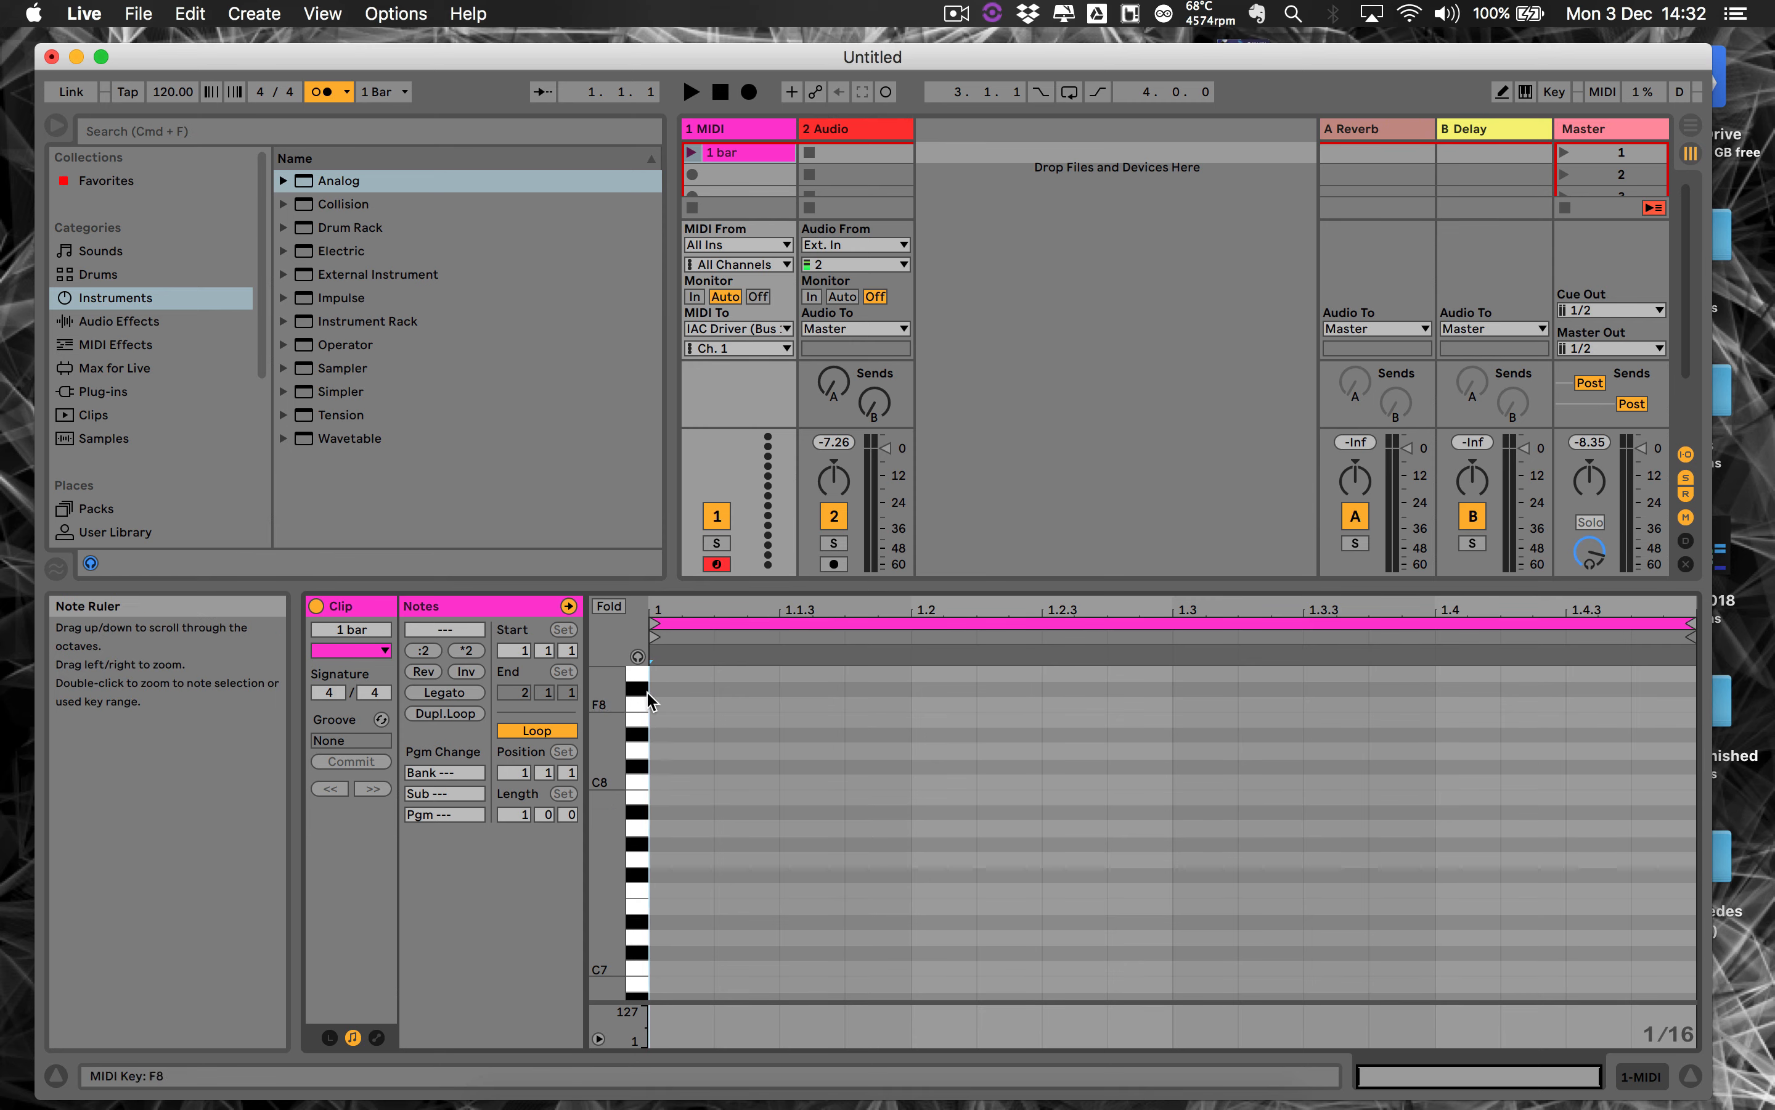
double_click(679, 673)
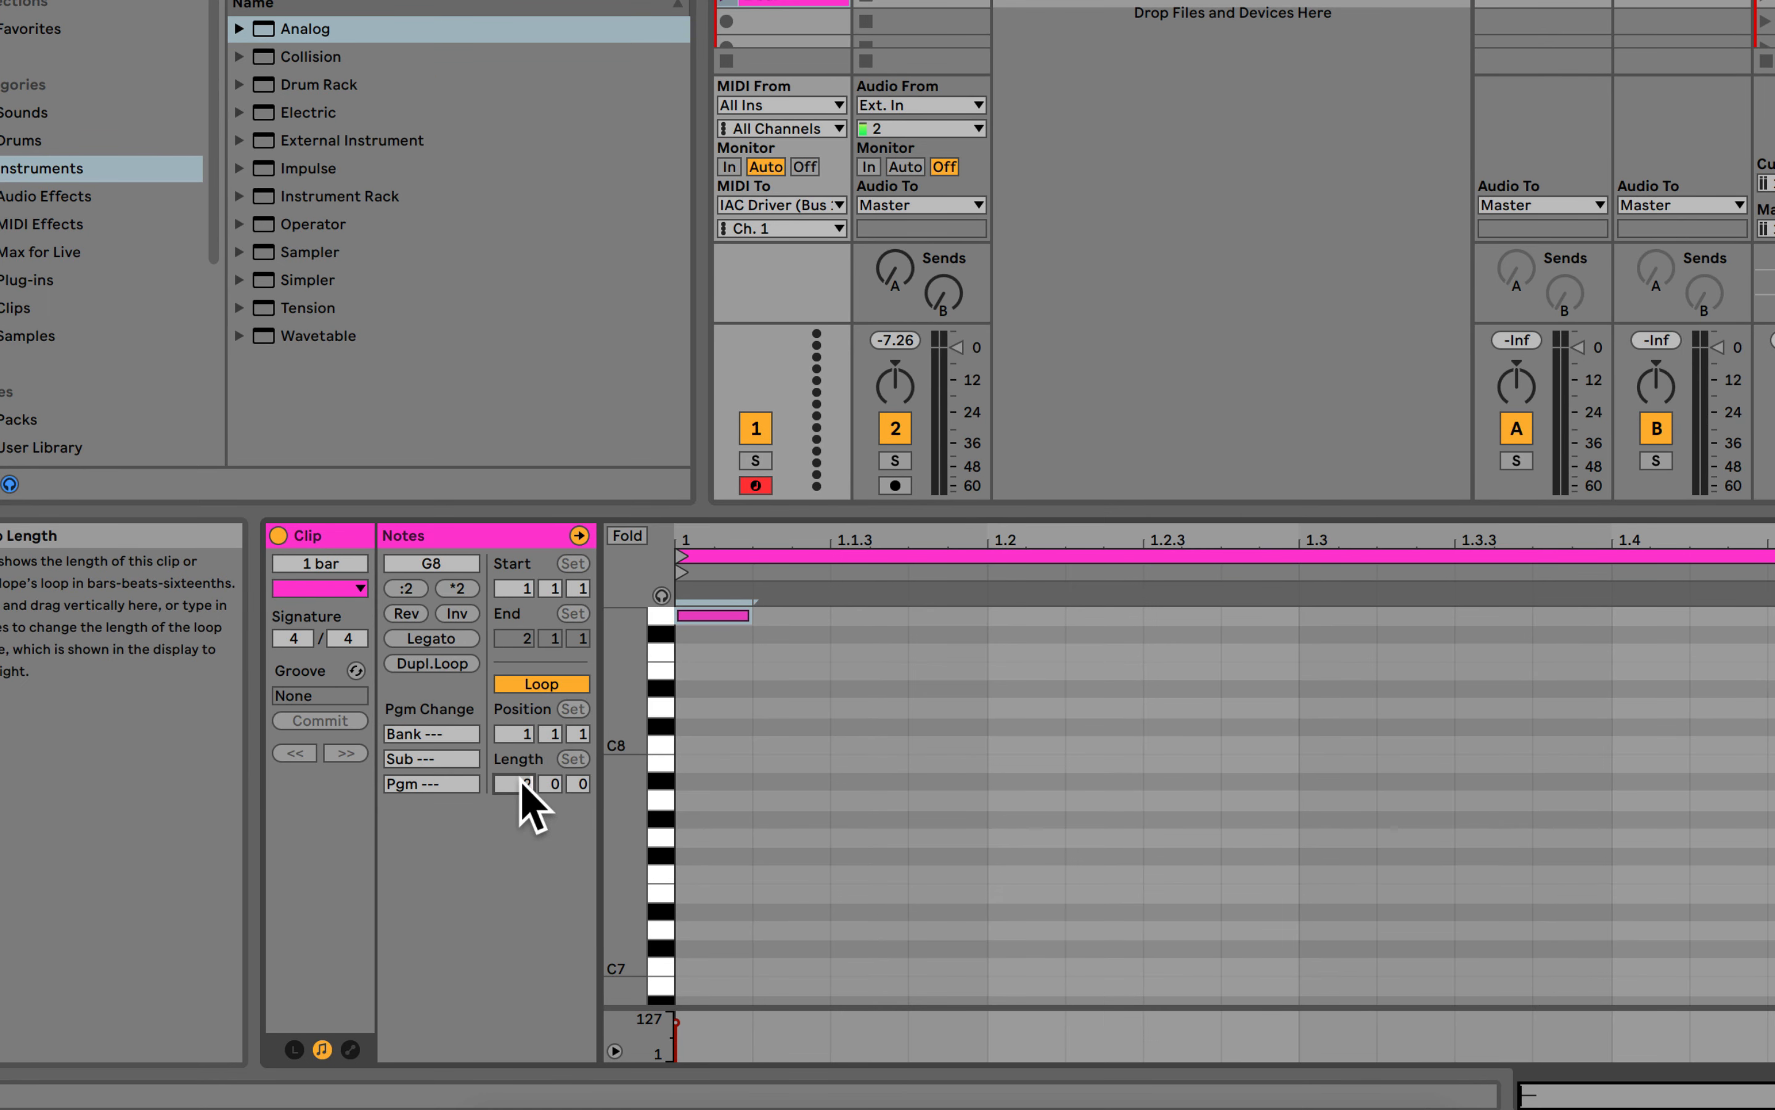
key("Return")
left_click(1314, 609)
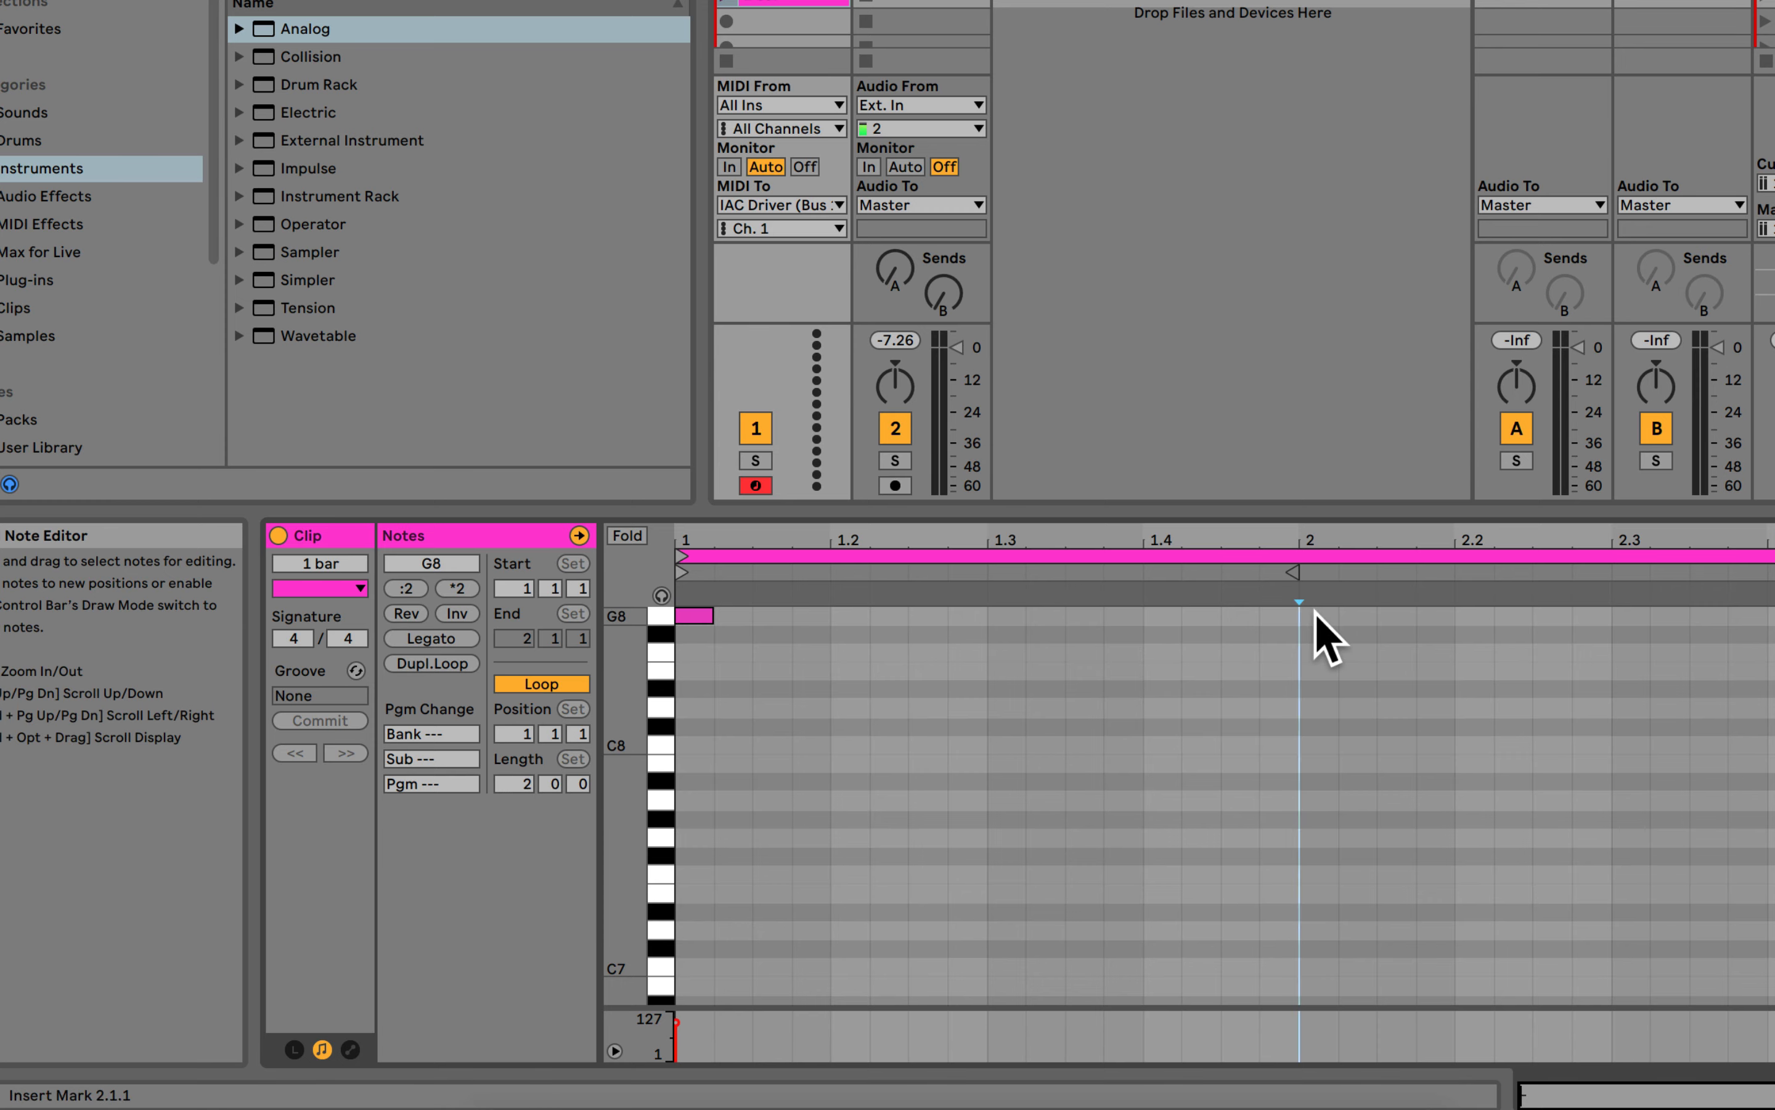
key("super+v")
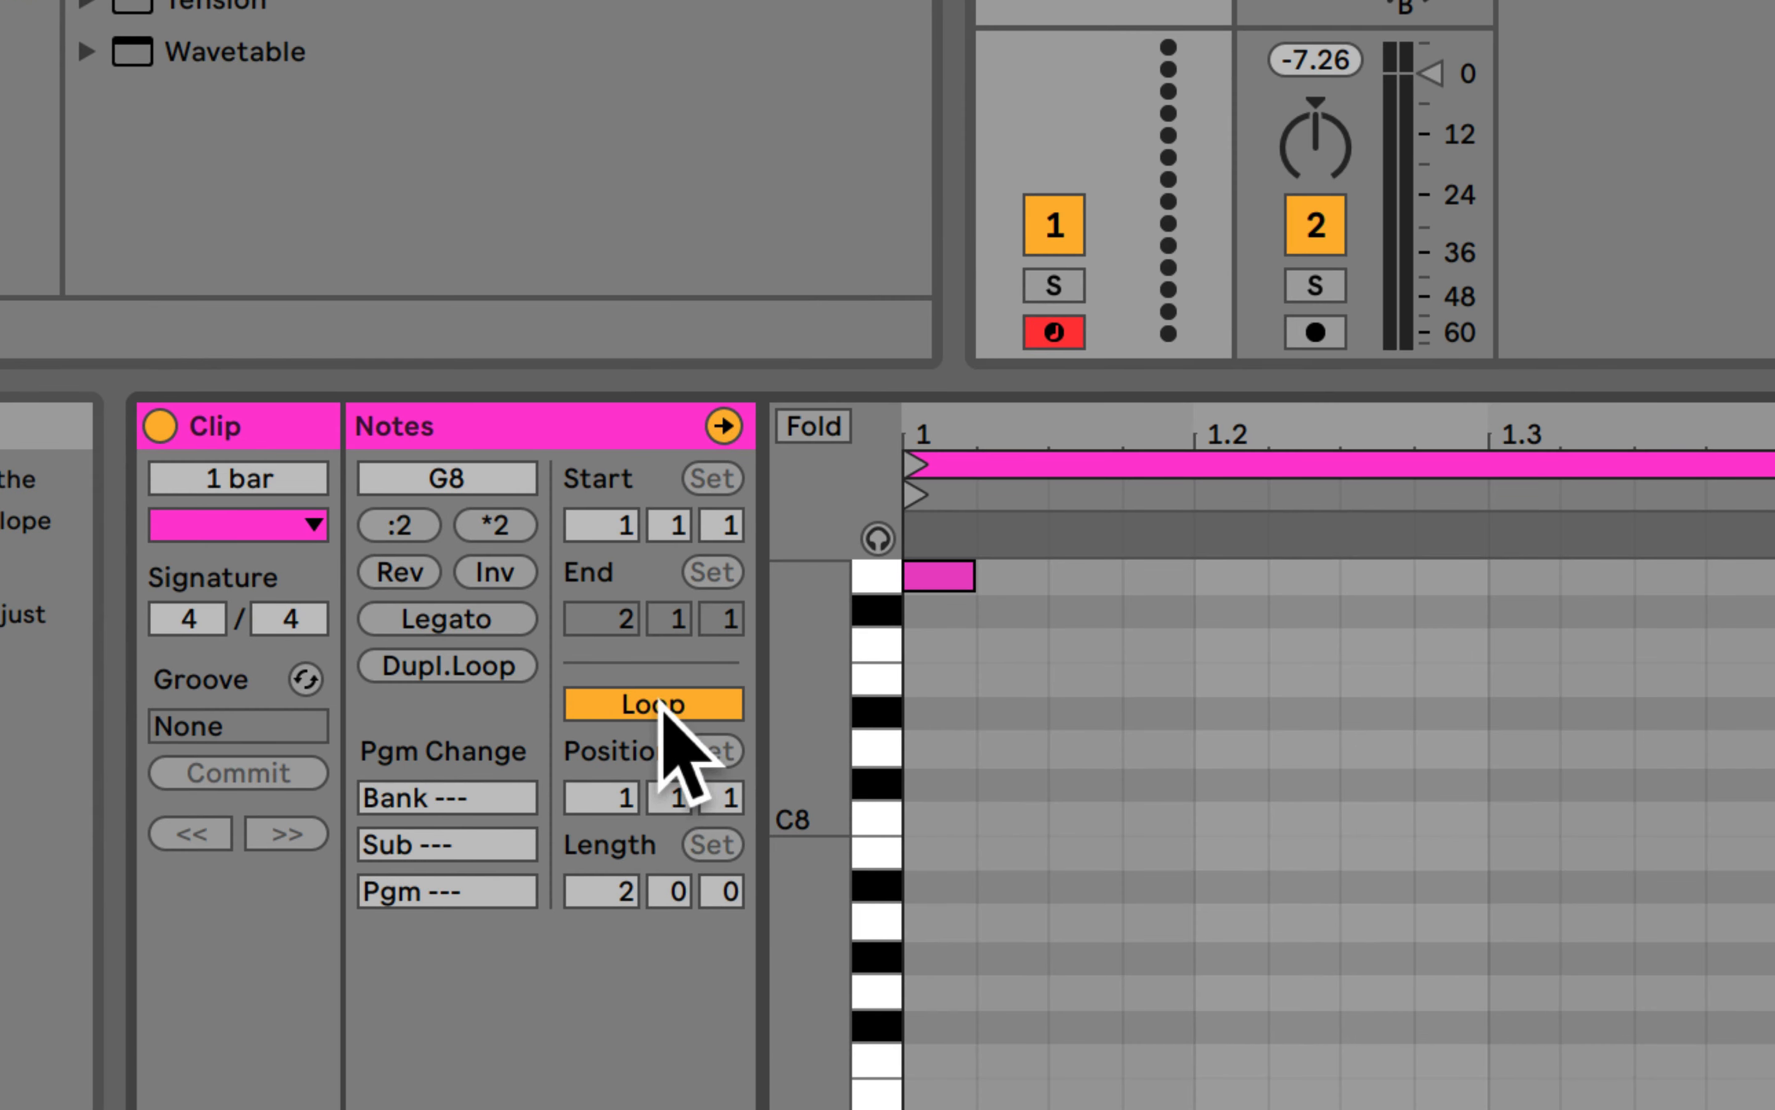
Turn off the clip's loop with its end at 3.1.1, and set the song tempo to 60 BPM.
left_click(658, 701)
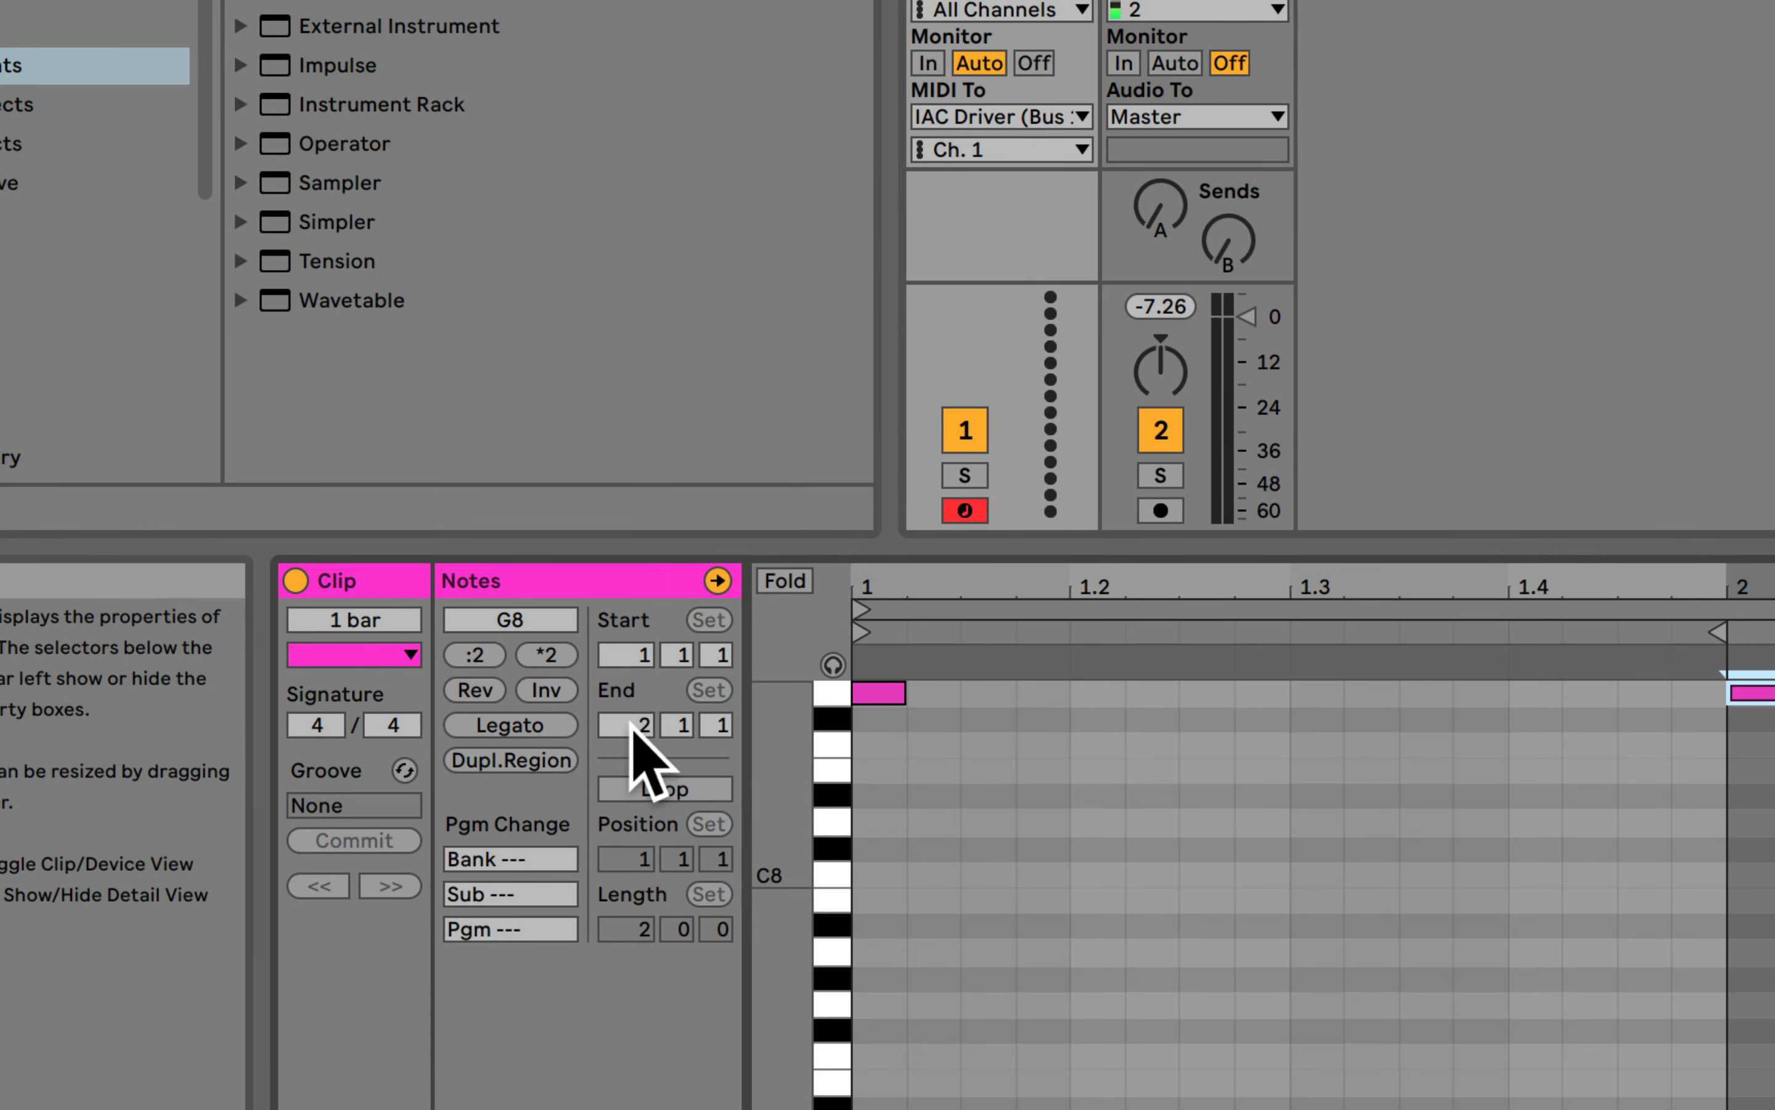
key("Up")
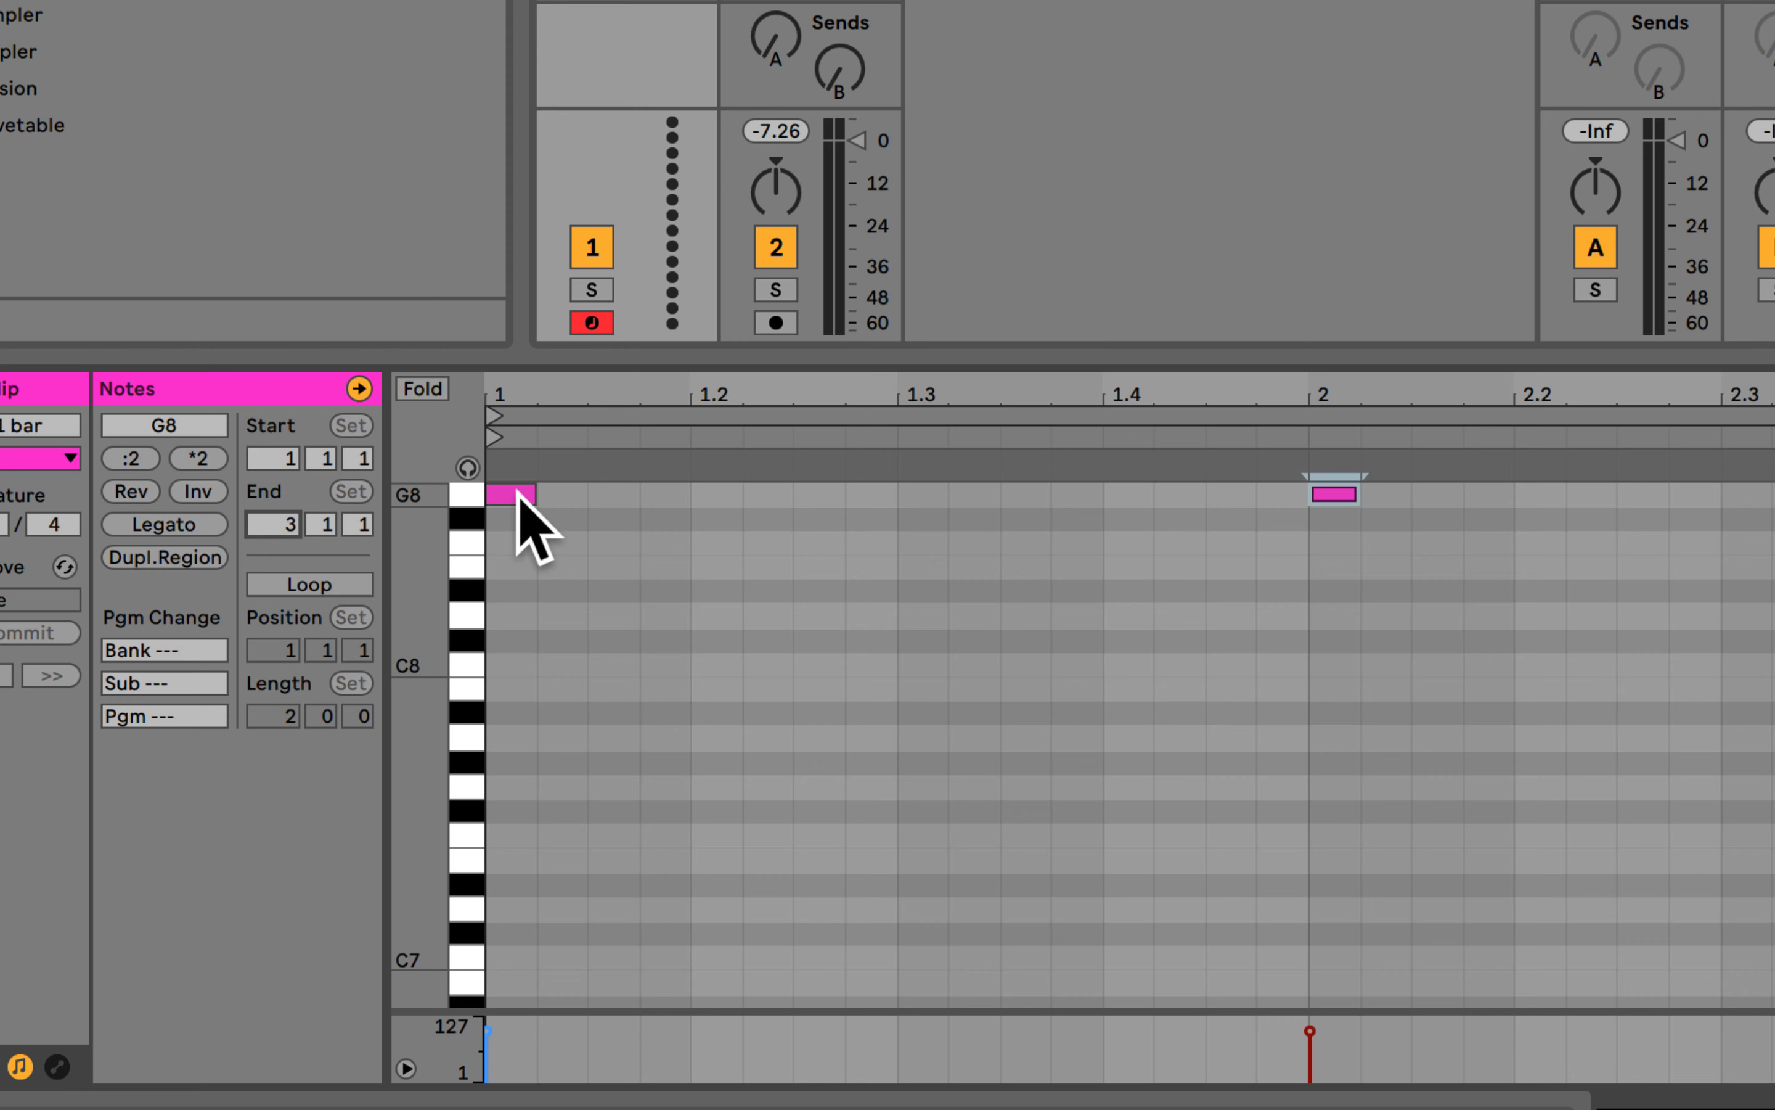
left_click(1319, 496)
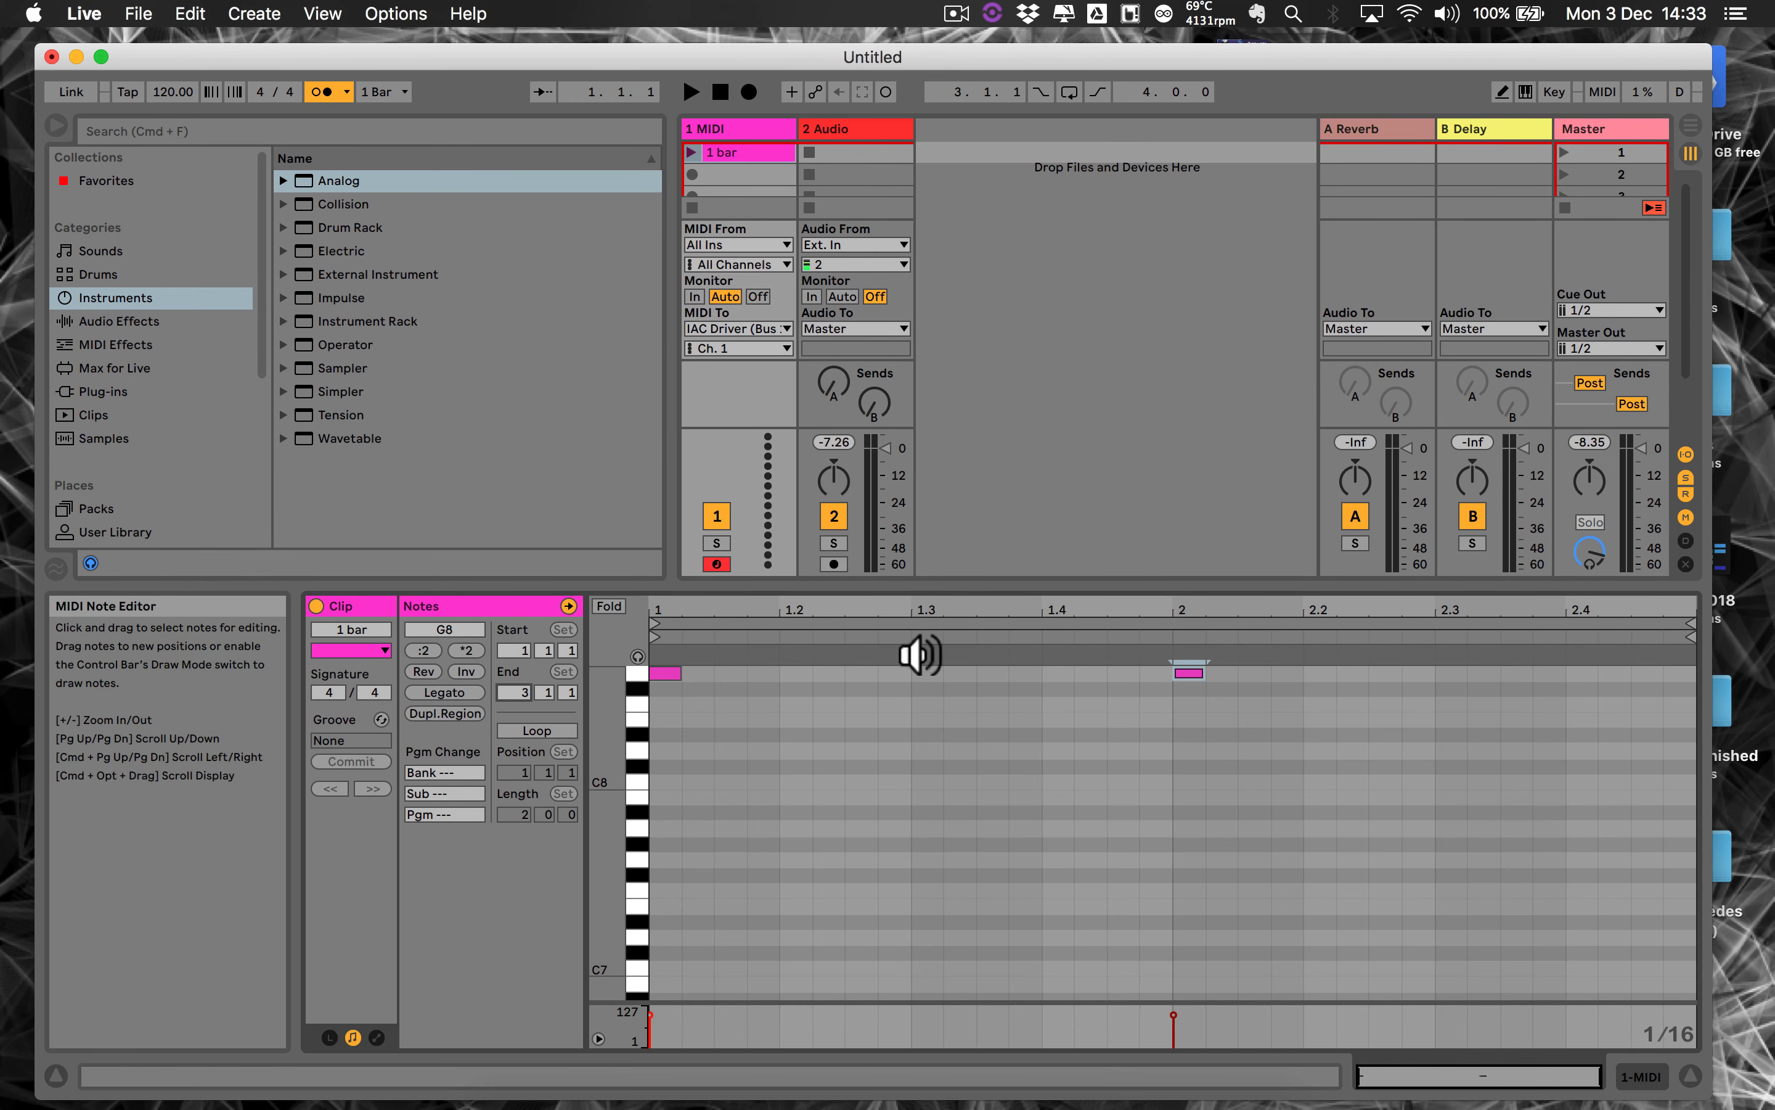
left_click_drag(891, 587, 889, 656)
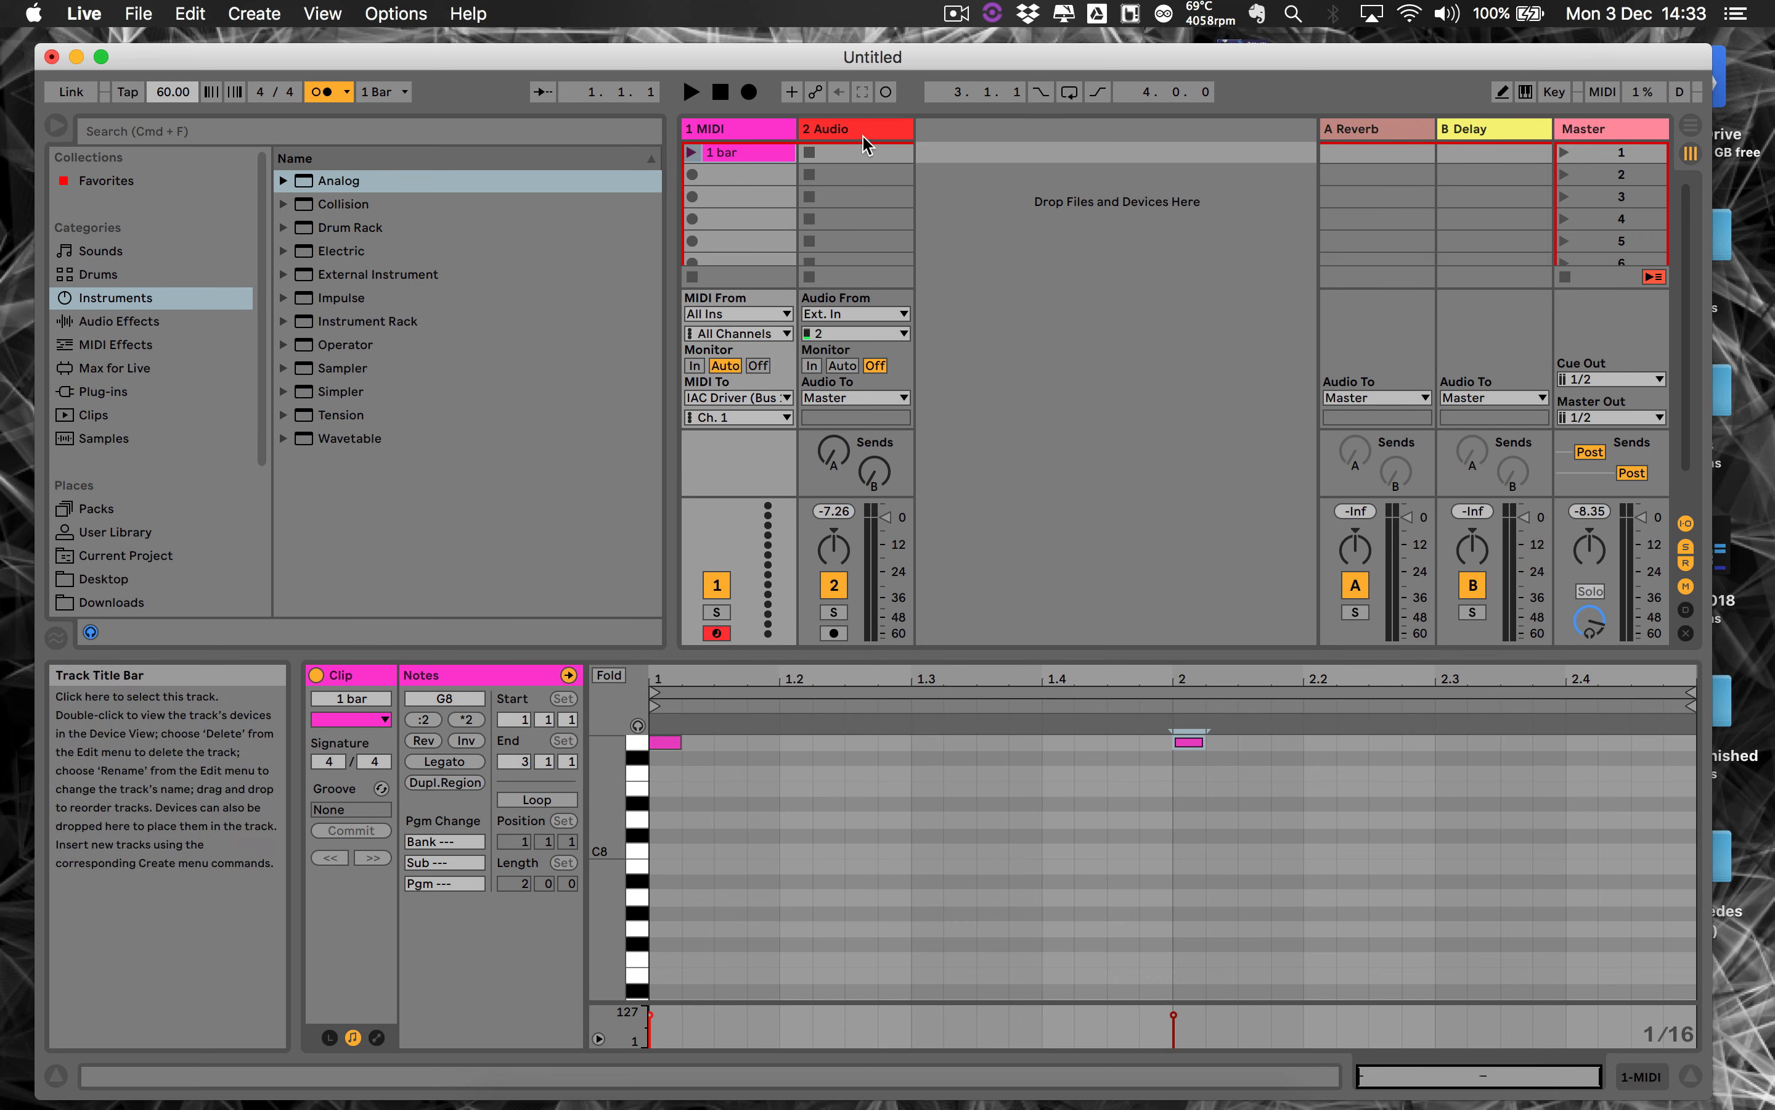
Select the 2 Audio track's first slot and check the MIDI mappings list, leaving mapping mode again.
left_click(846, 158)
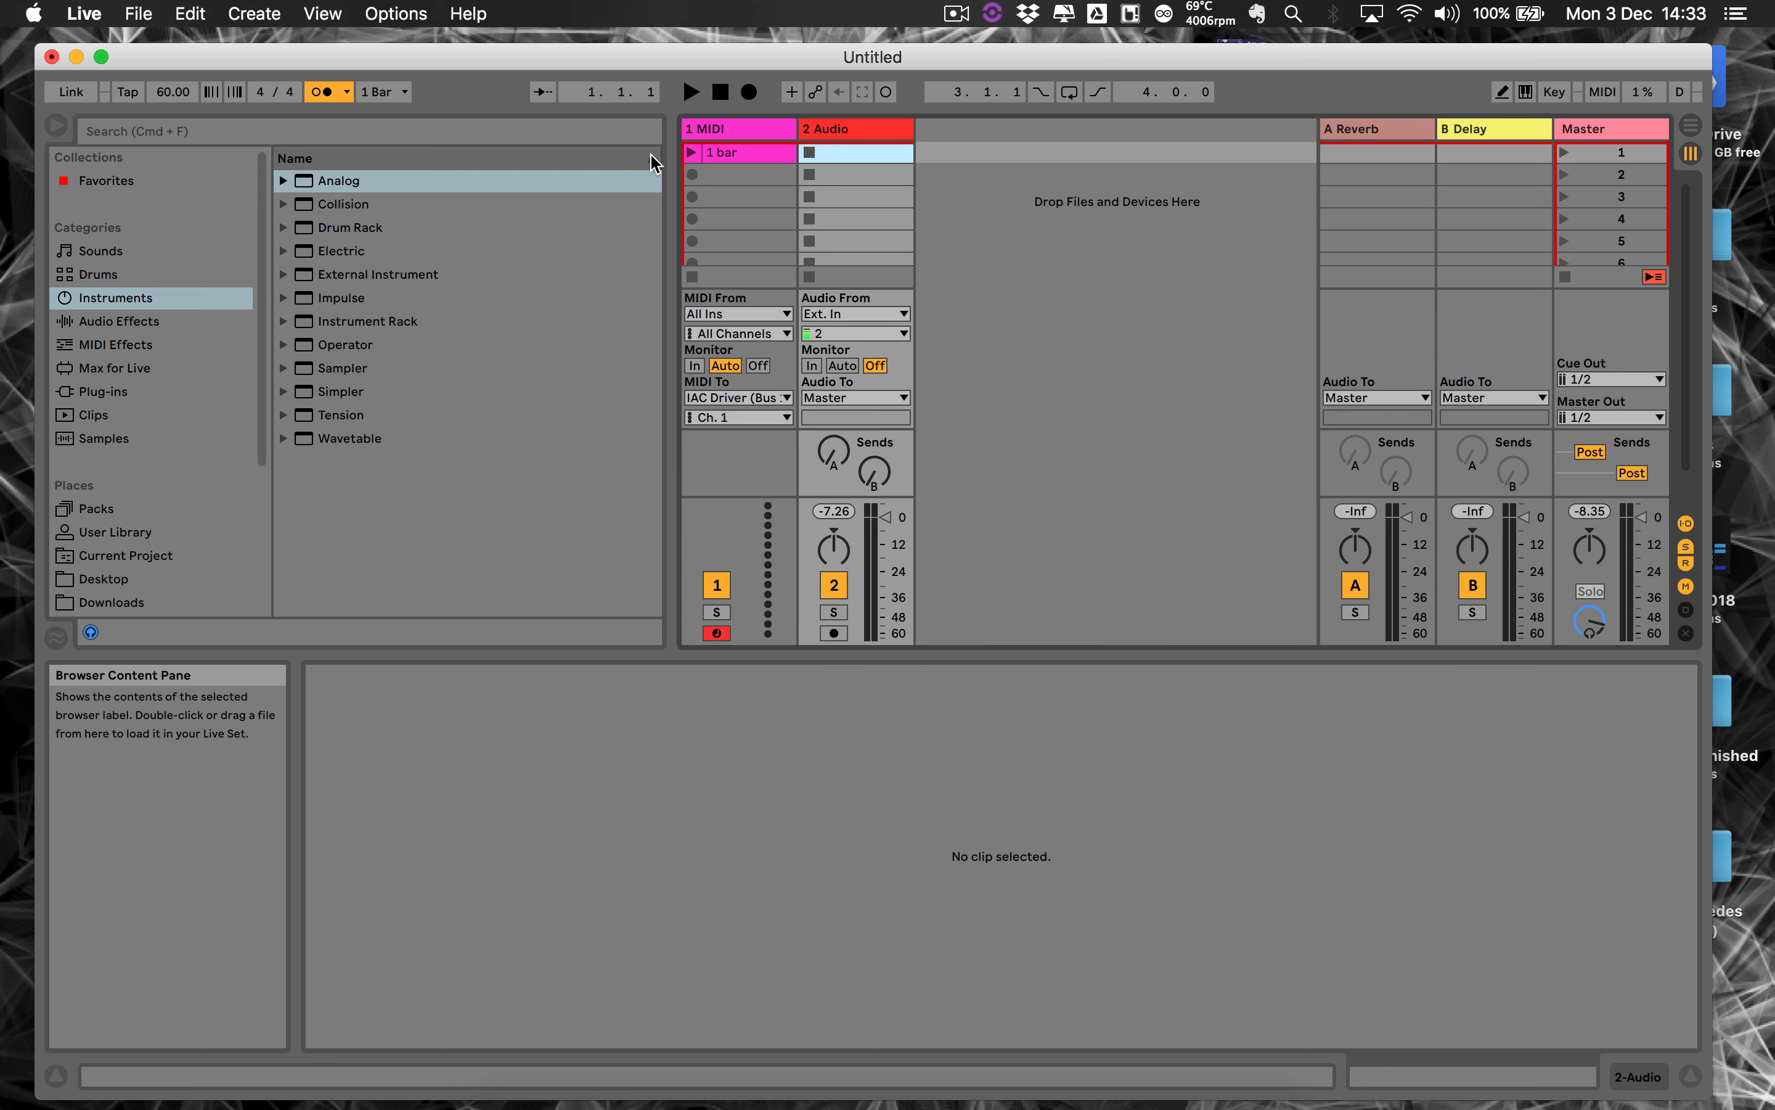
key("super+m")
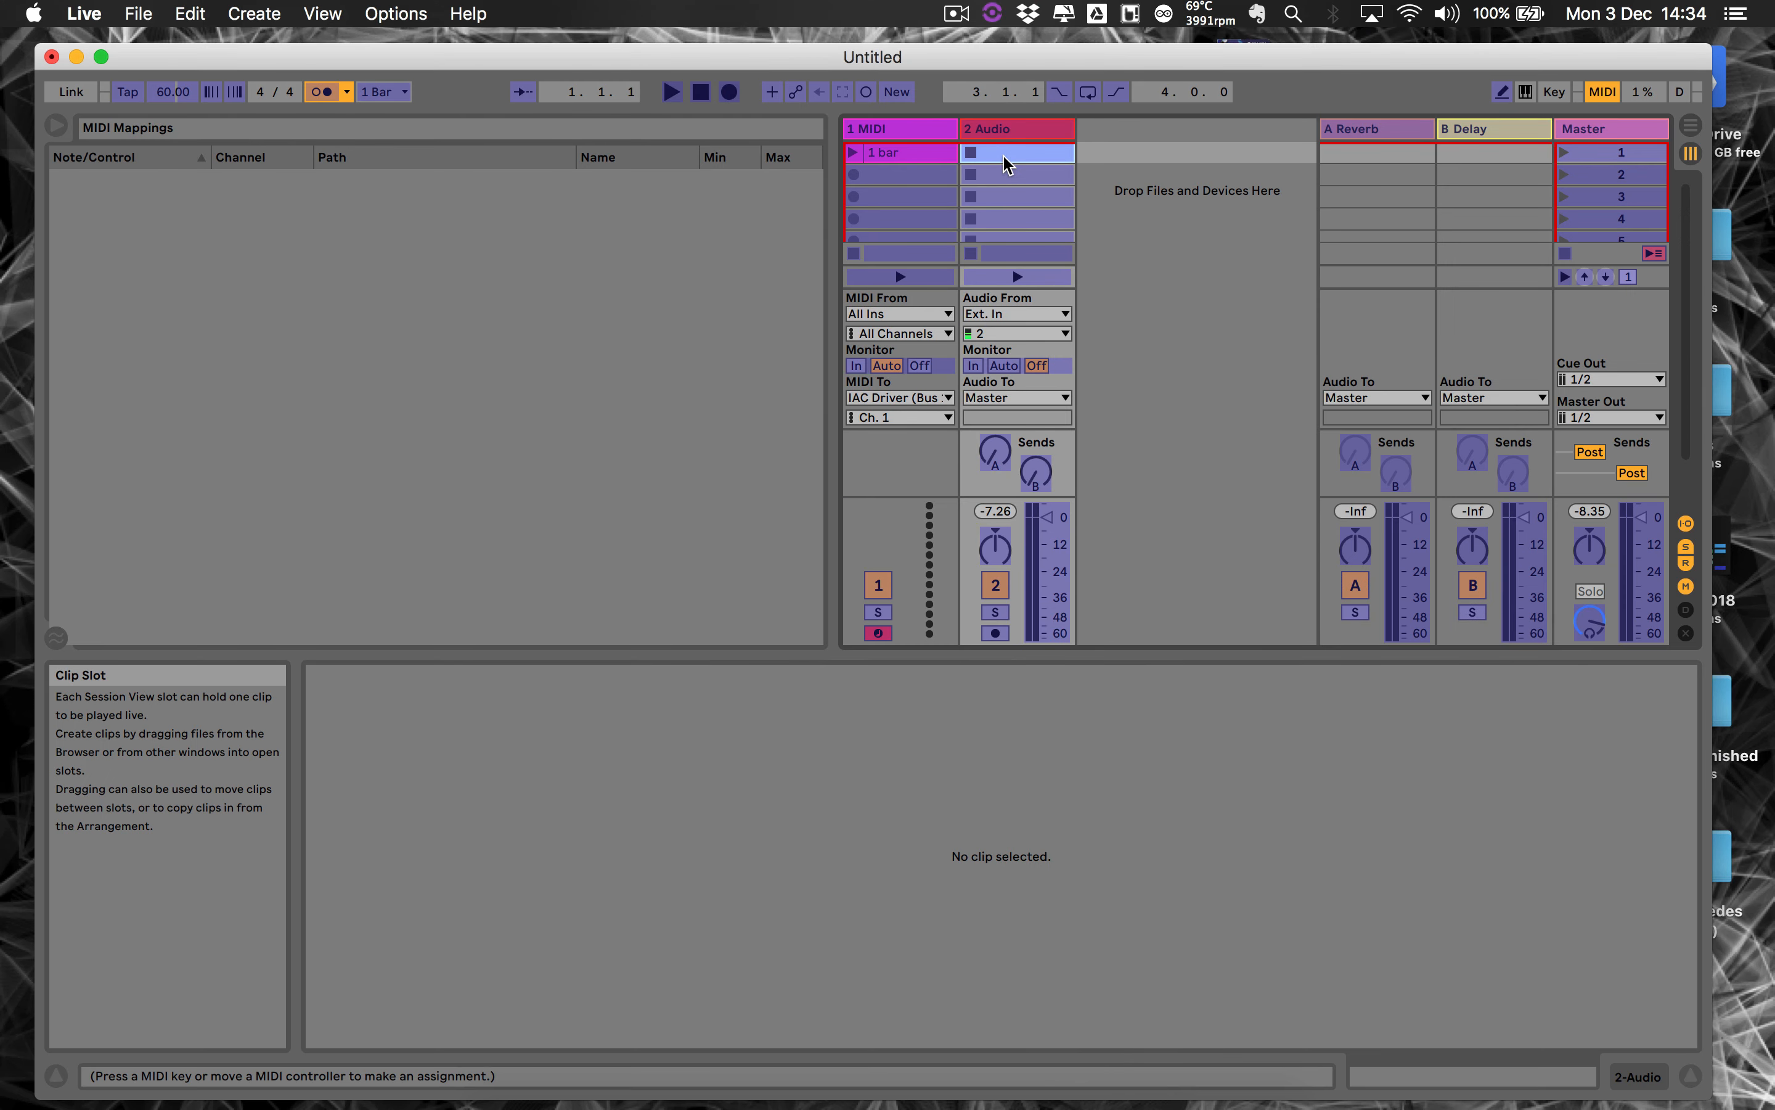
key("super+m")
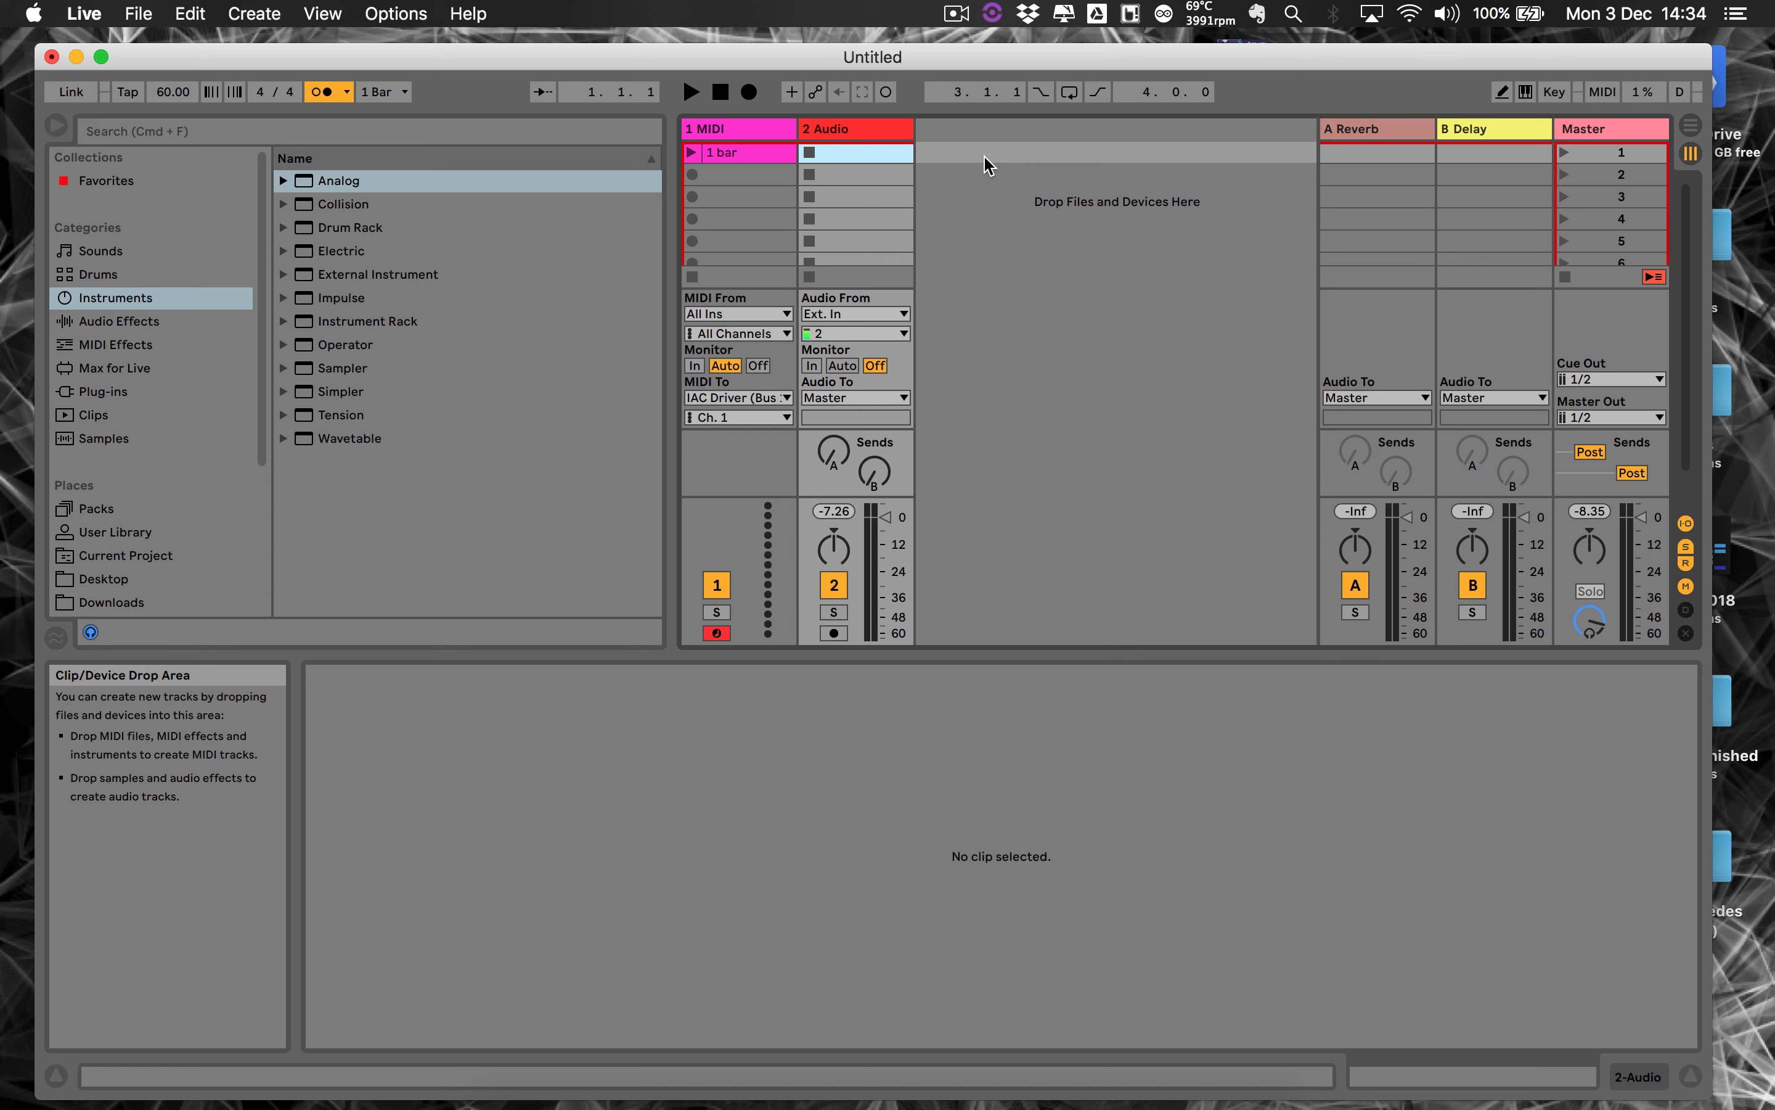
Launch the 1 bar clip, and delete the Note G8 mapping of the 1 MIDI track's Slot 1 in MIDI mapping mode.
left_click(691, 154)
key("super+m")
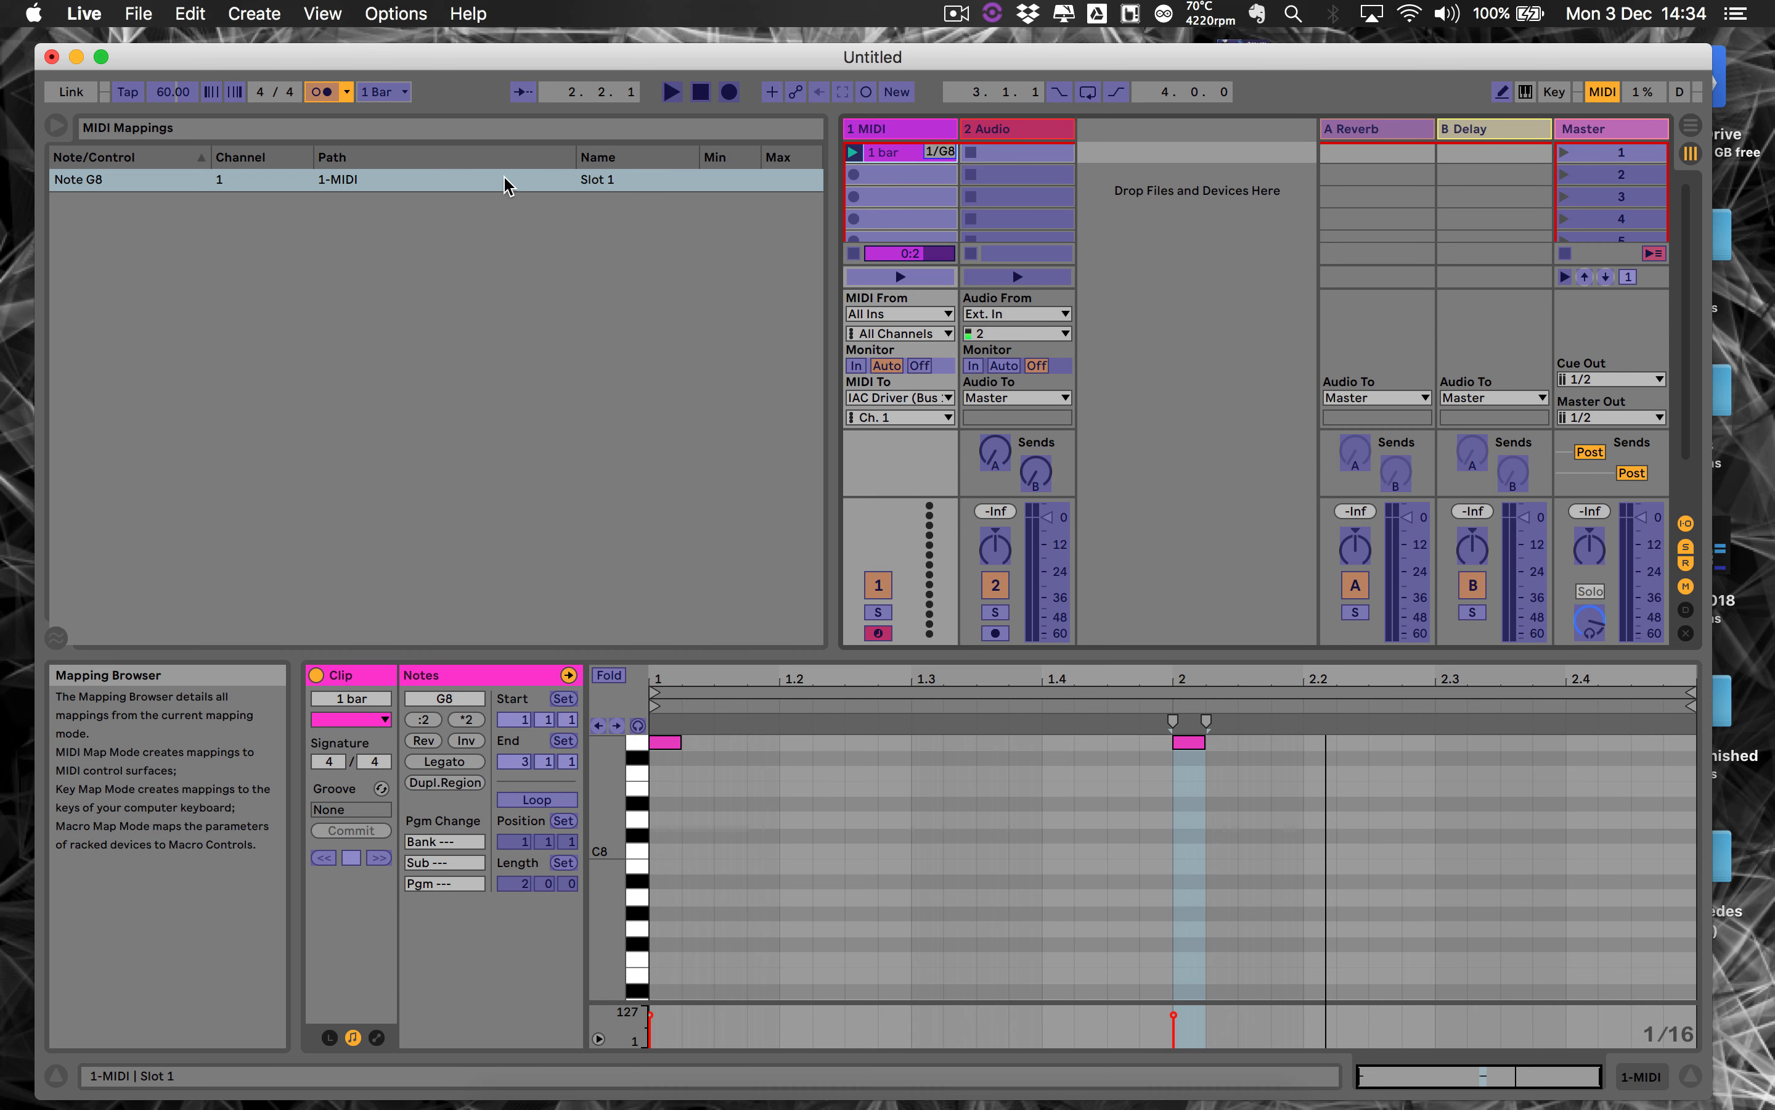
key("BackSpace")
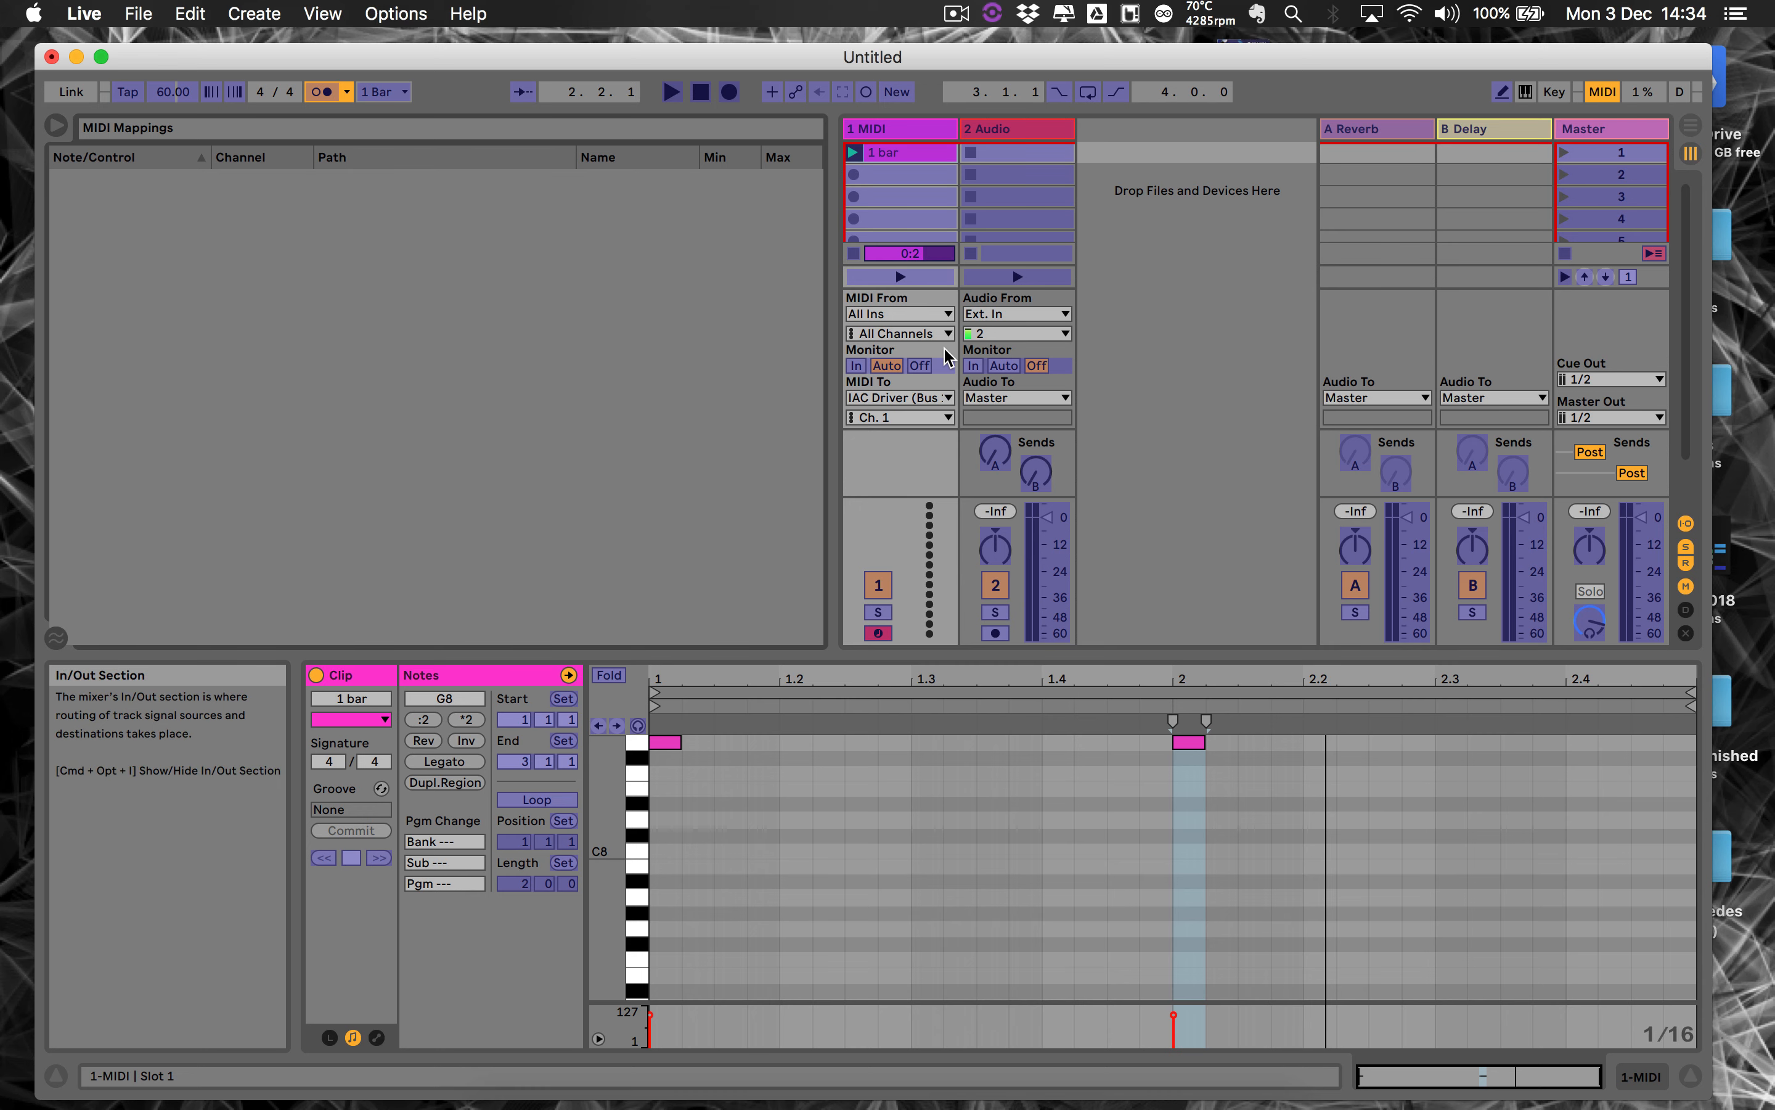
key("super+m")
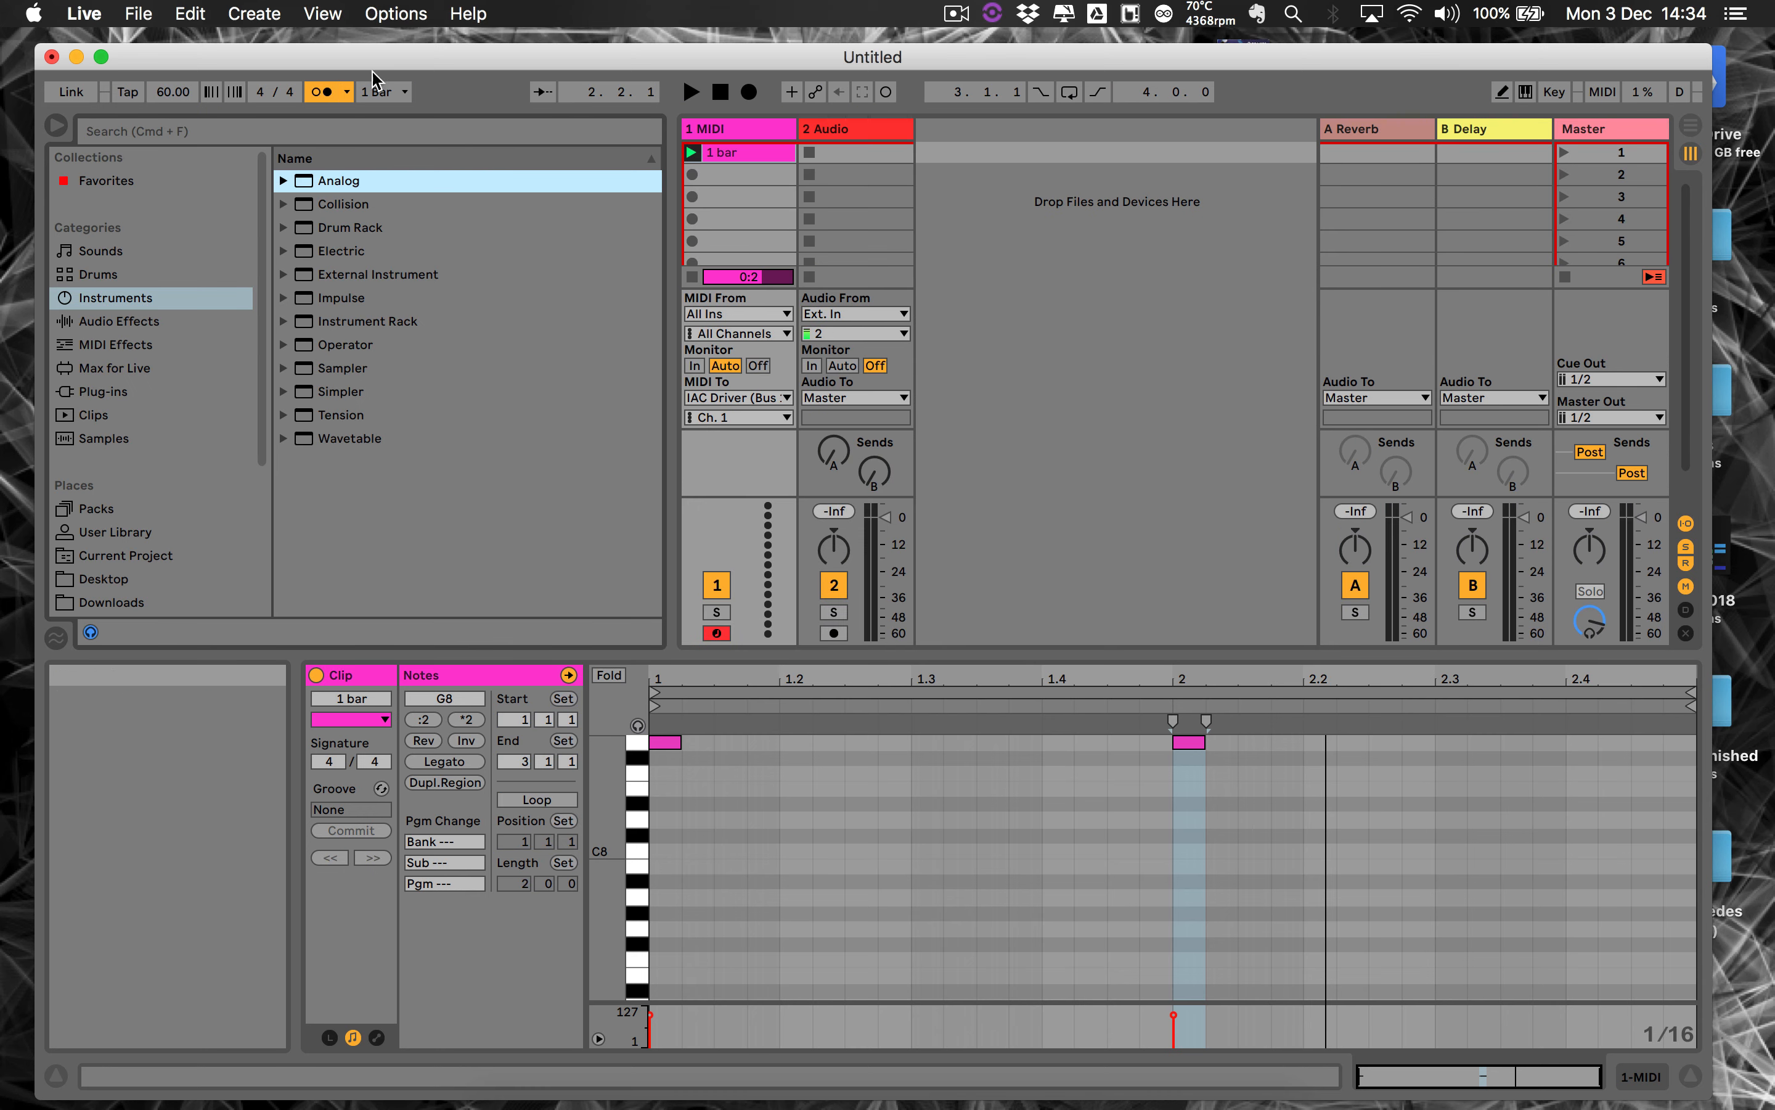
With the metronome off and playback started, try to map the 2 Audio track's first slot in MIDI mapping mode.
left_click(321, 91)
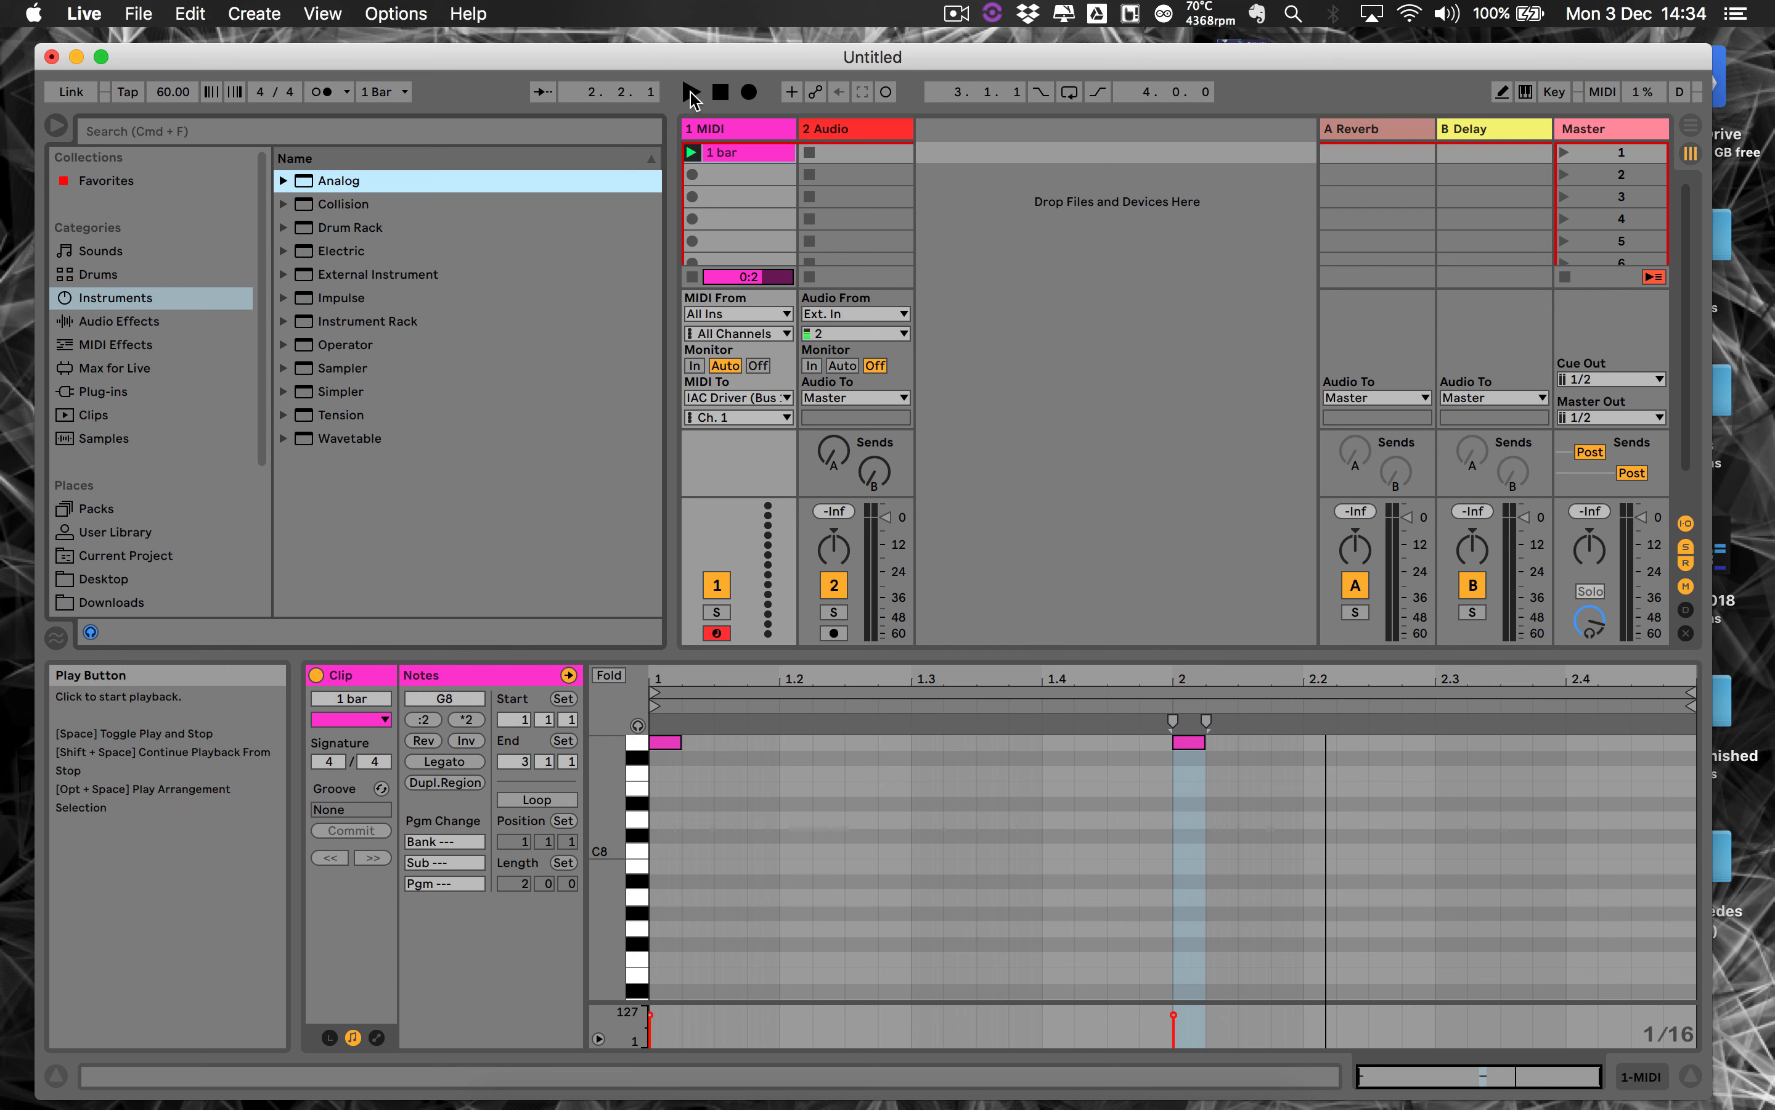
left_click(692, 93)
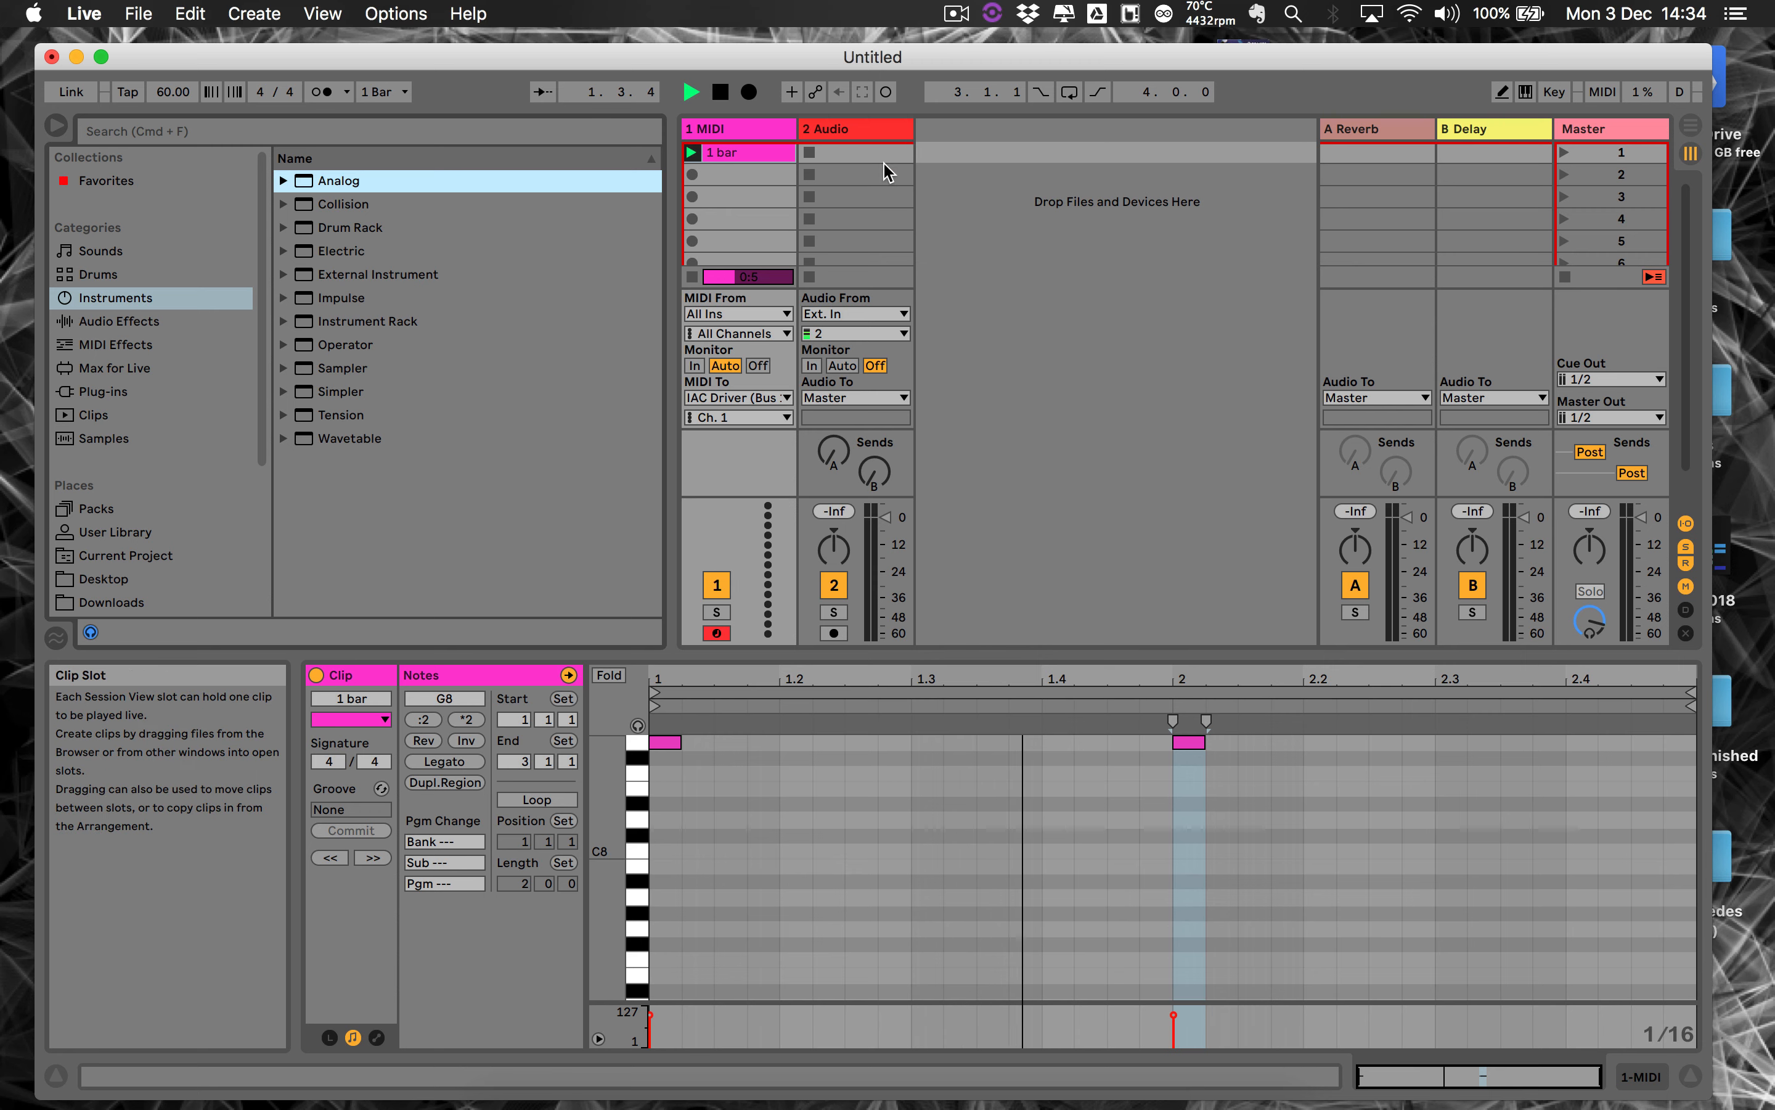
key("super+m")
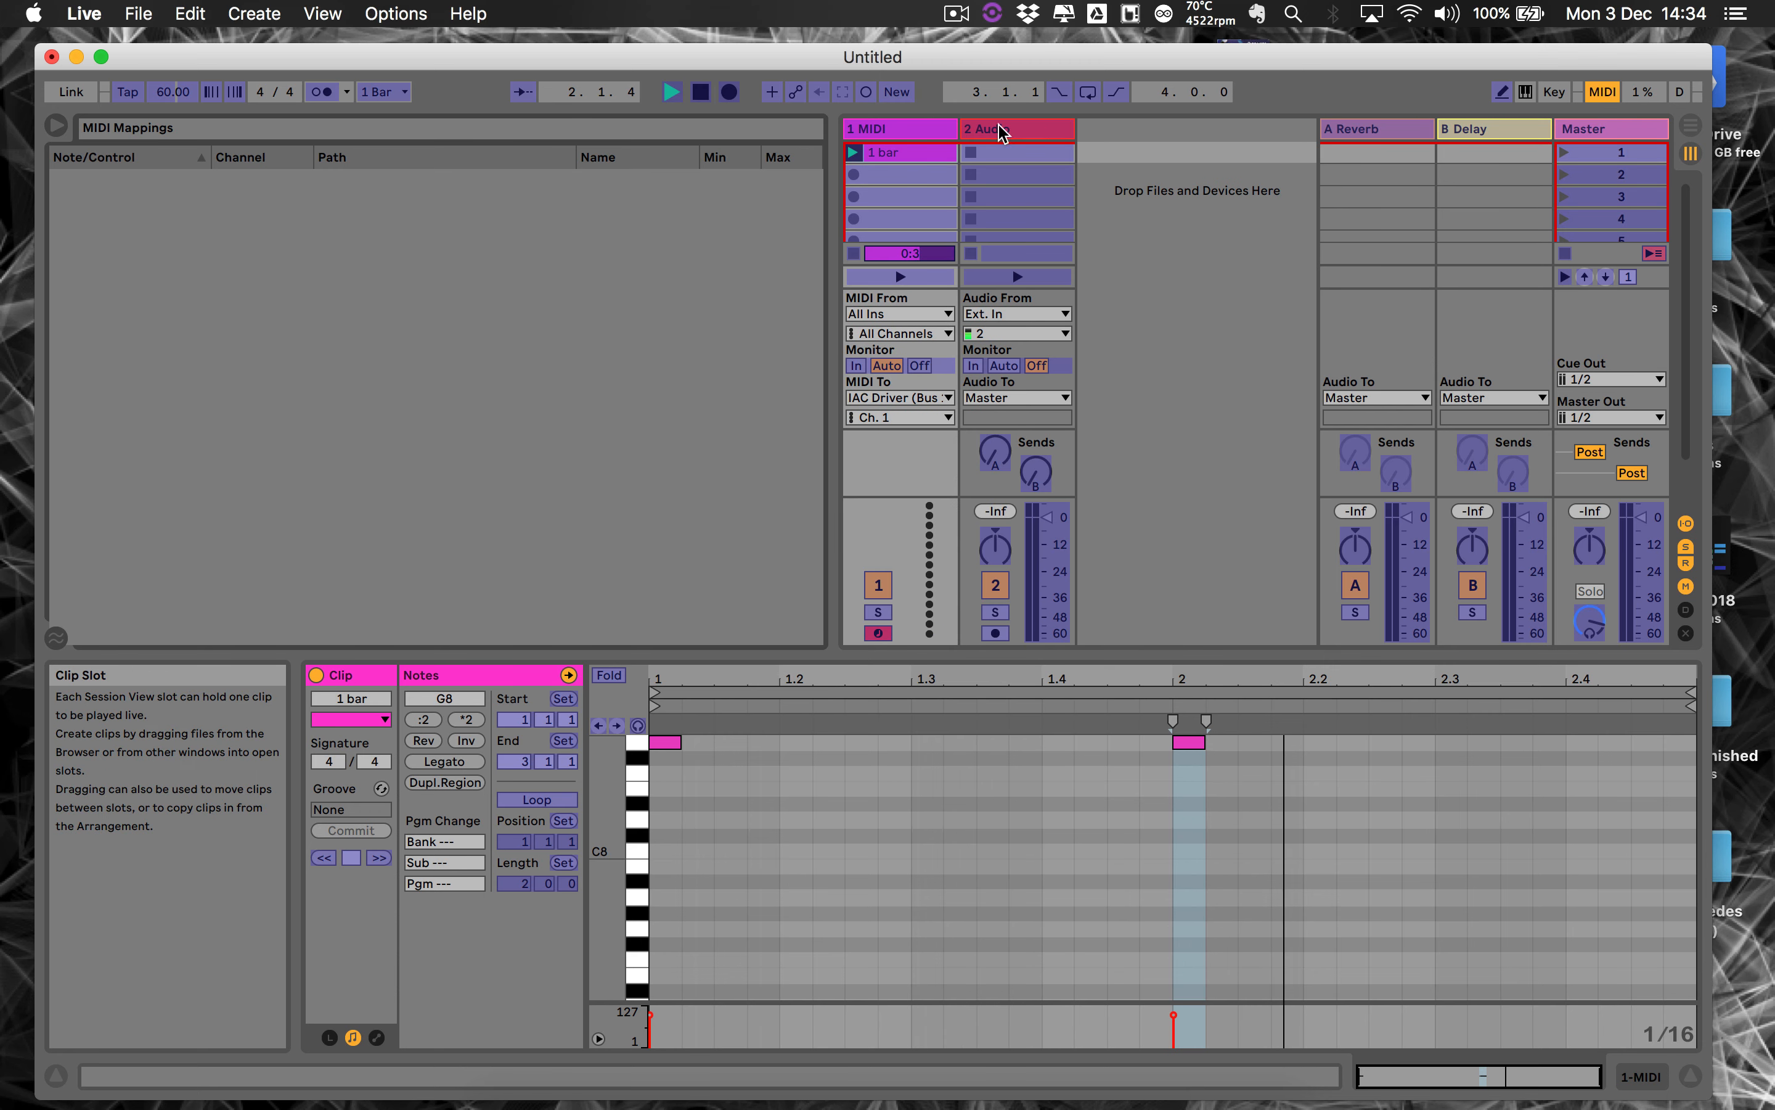
left_click(1018, 154)
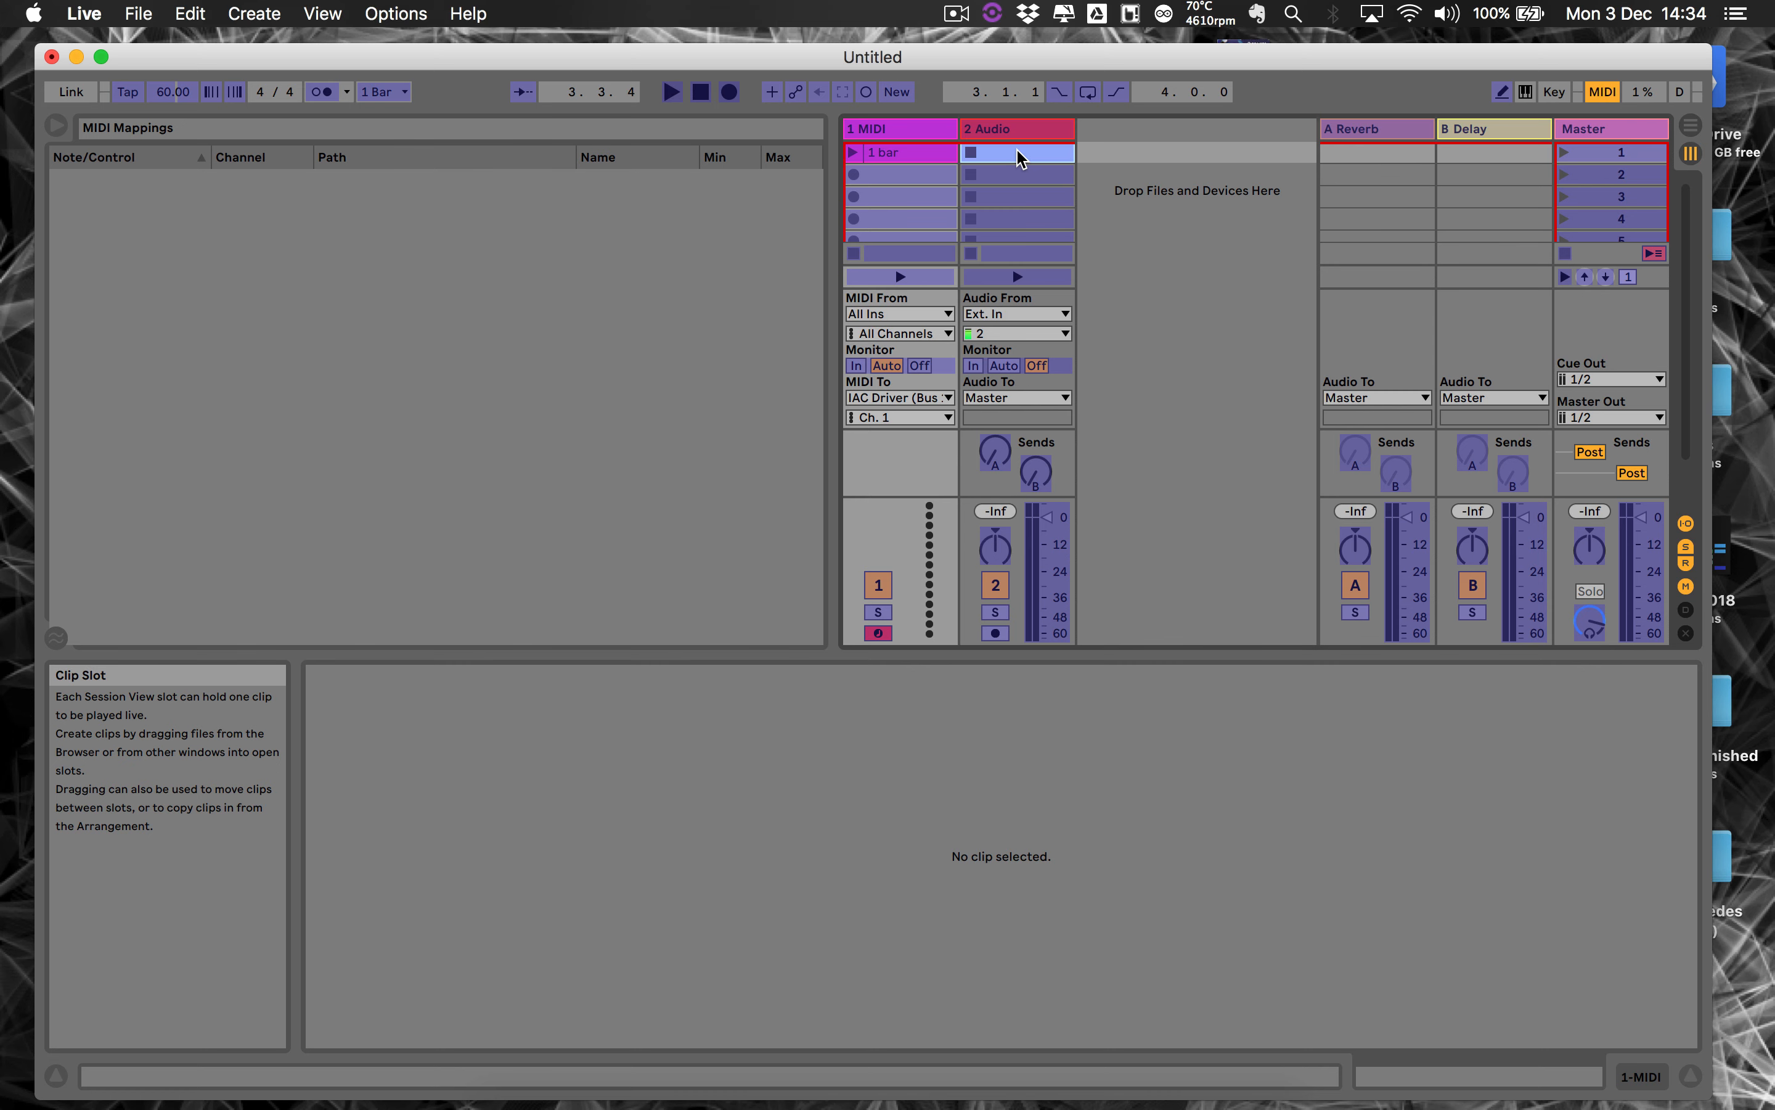
key("super+m")
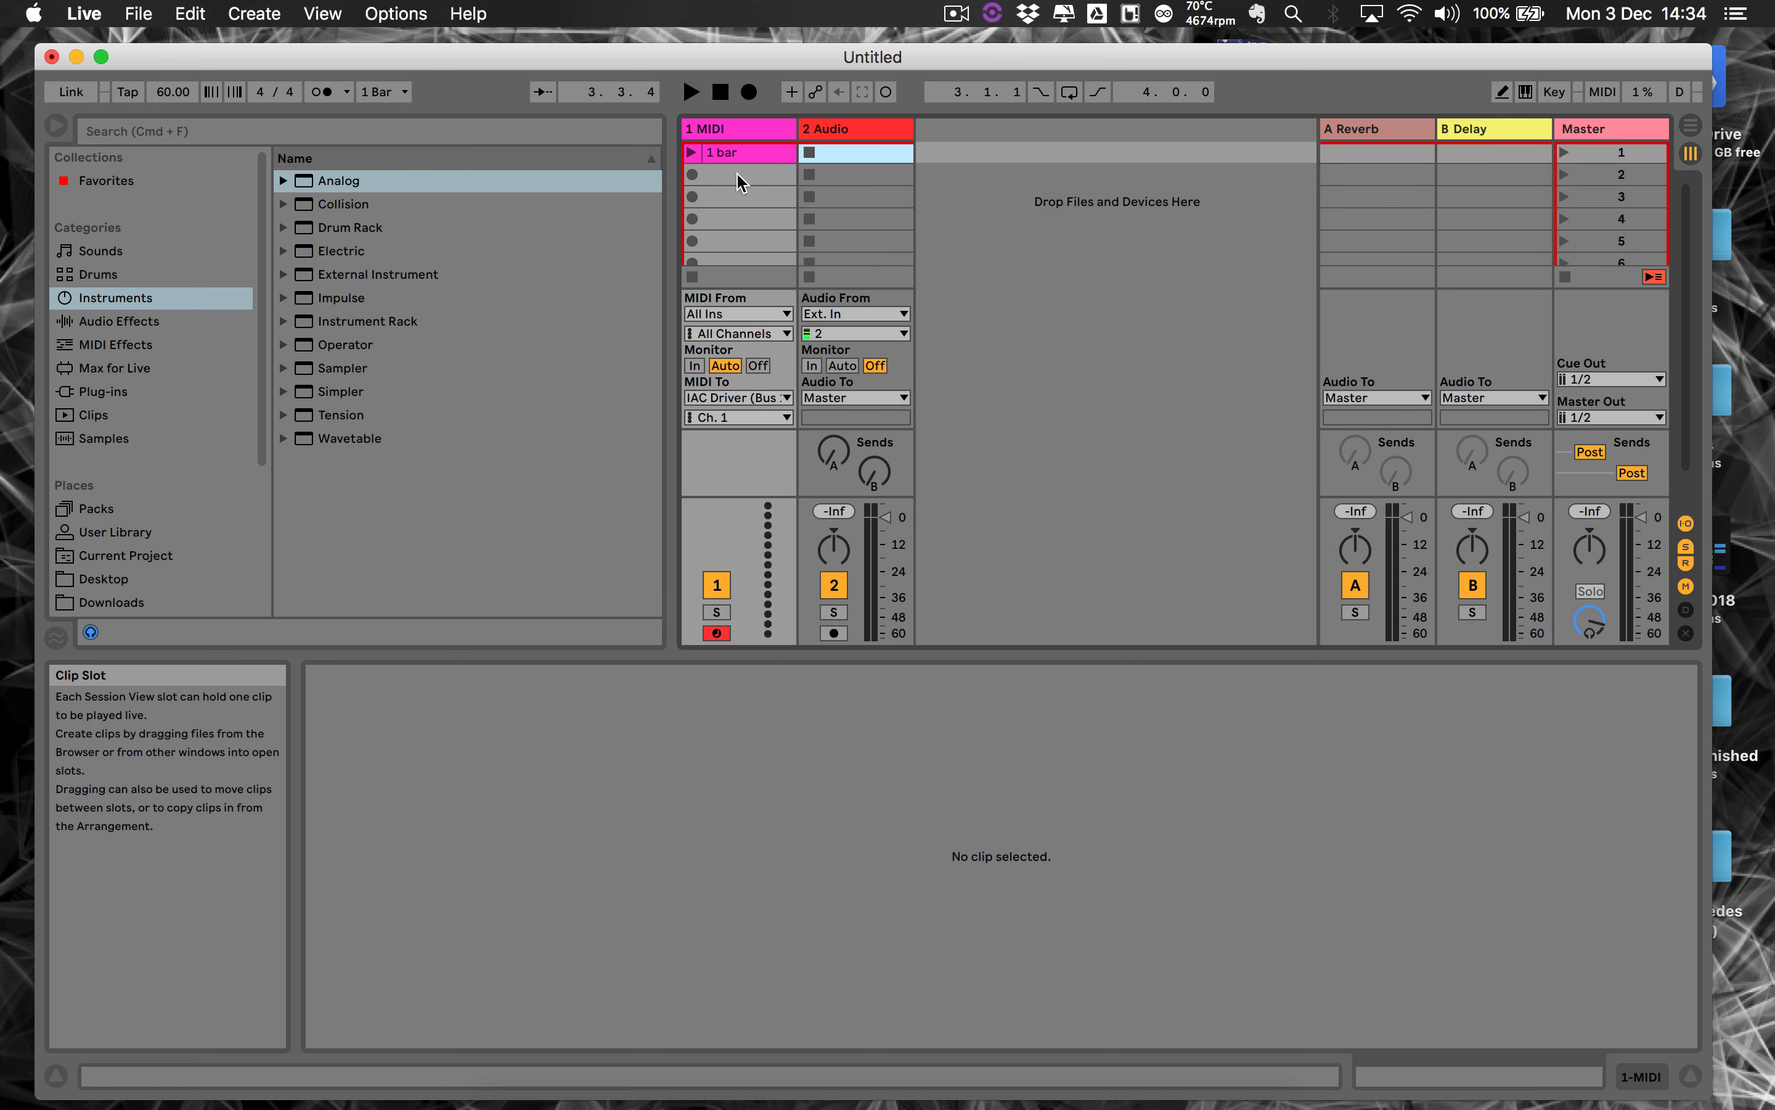
Turn on looping for the 1 bar clip with its length at 2 bars, and launch it.
left_click(732, 154)
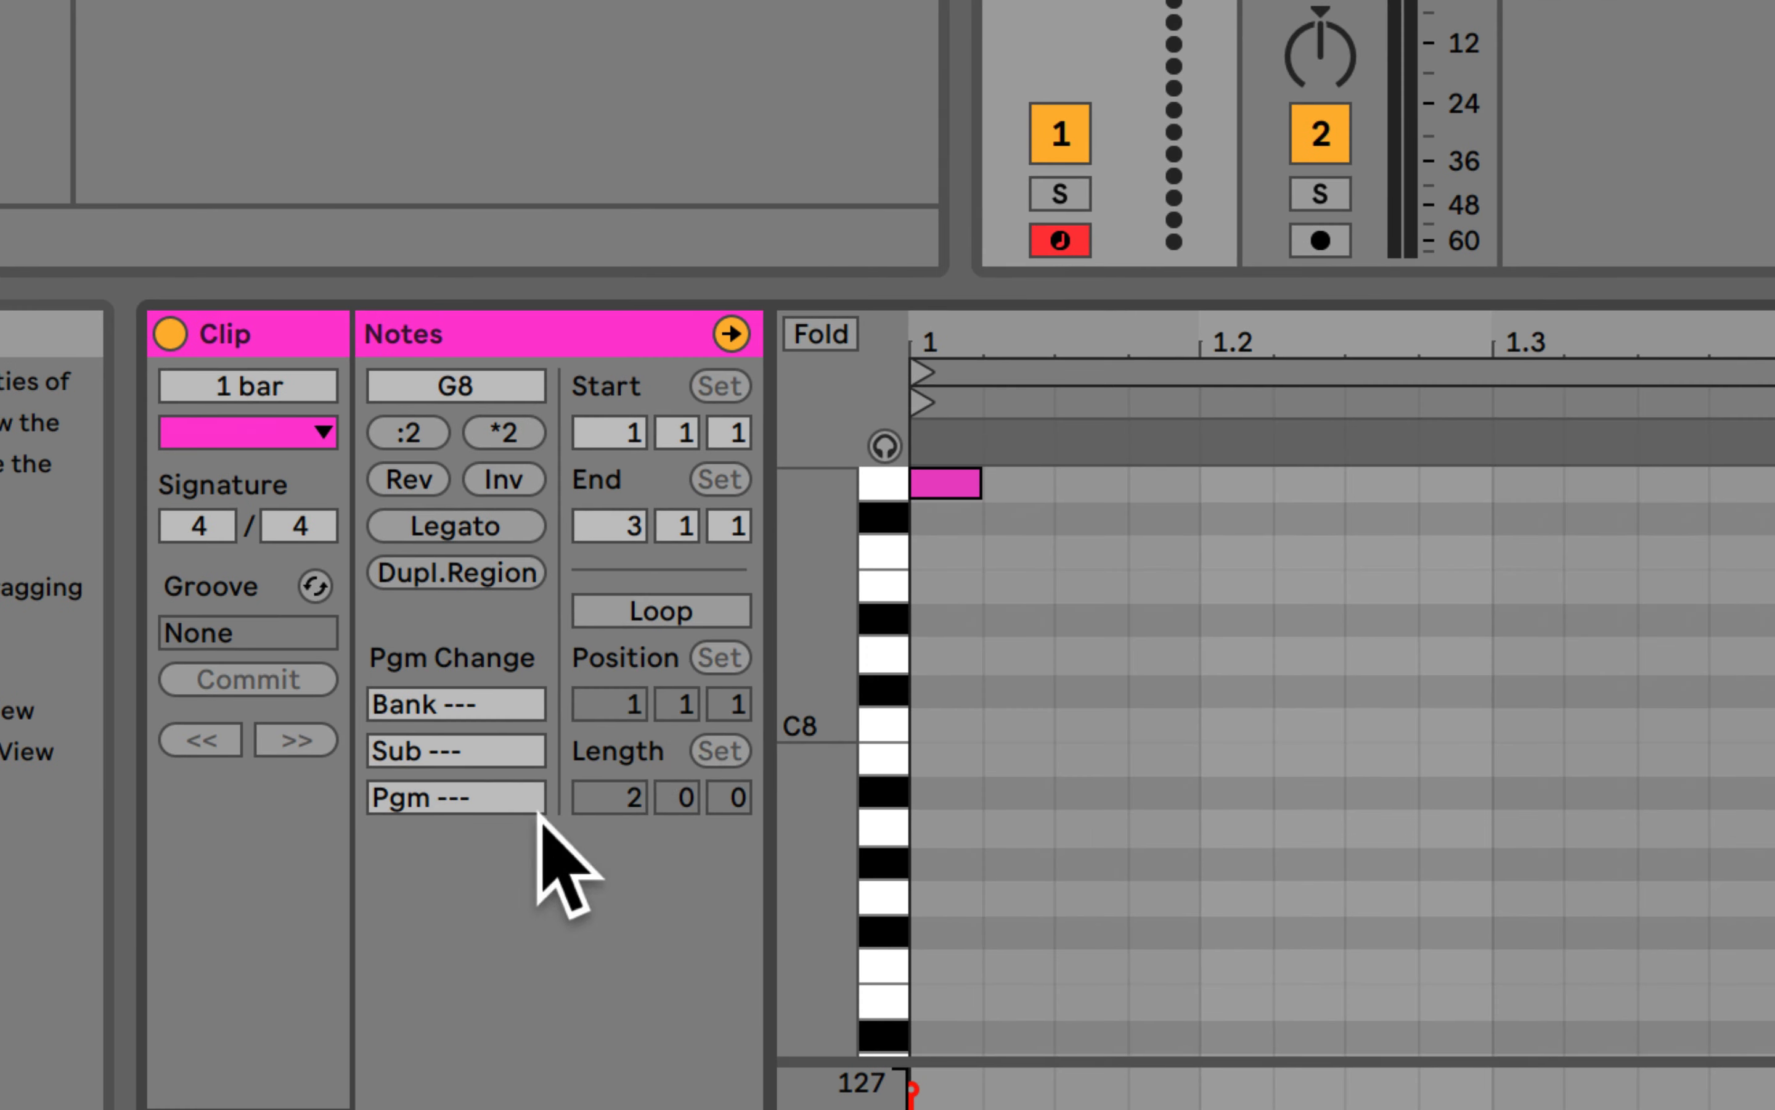
left_click(638, 618)
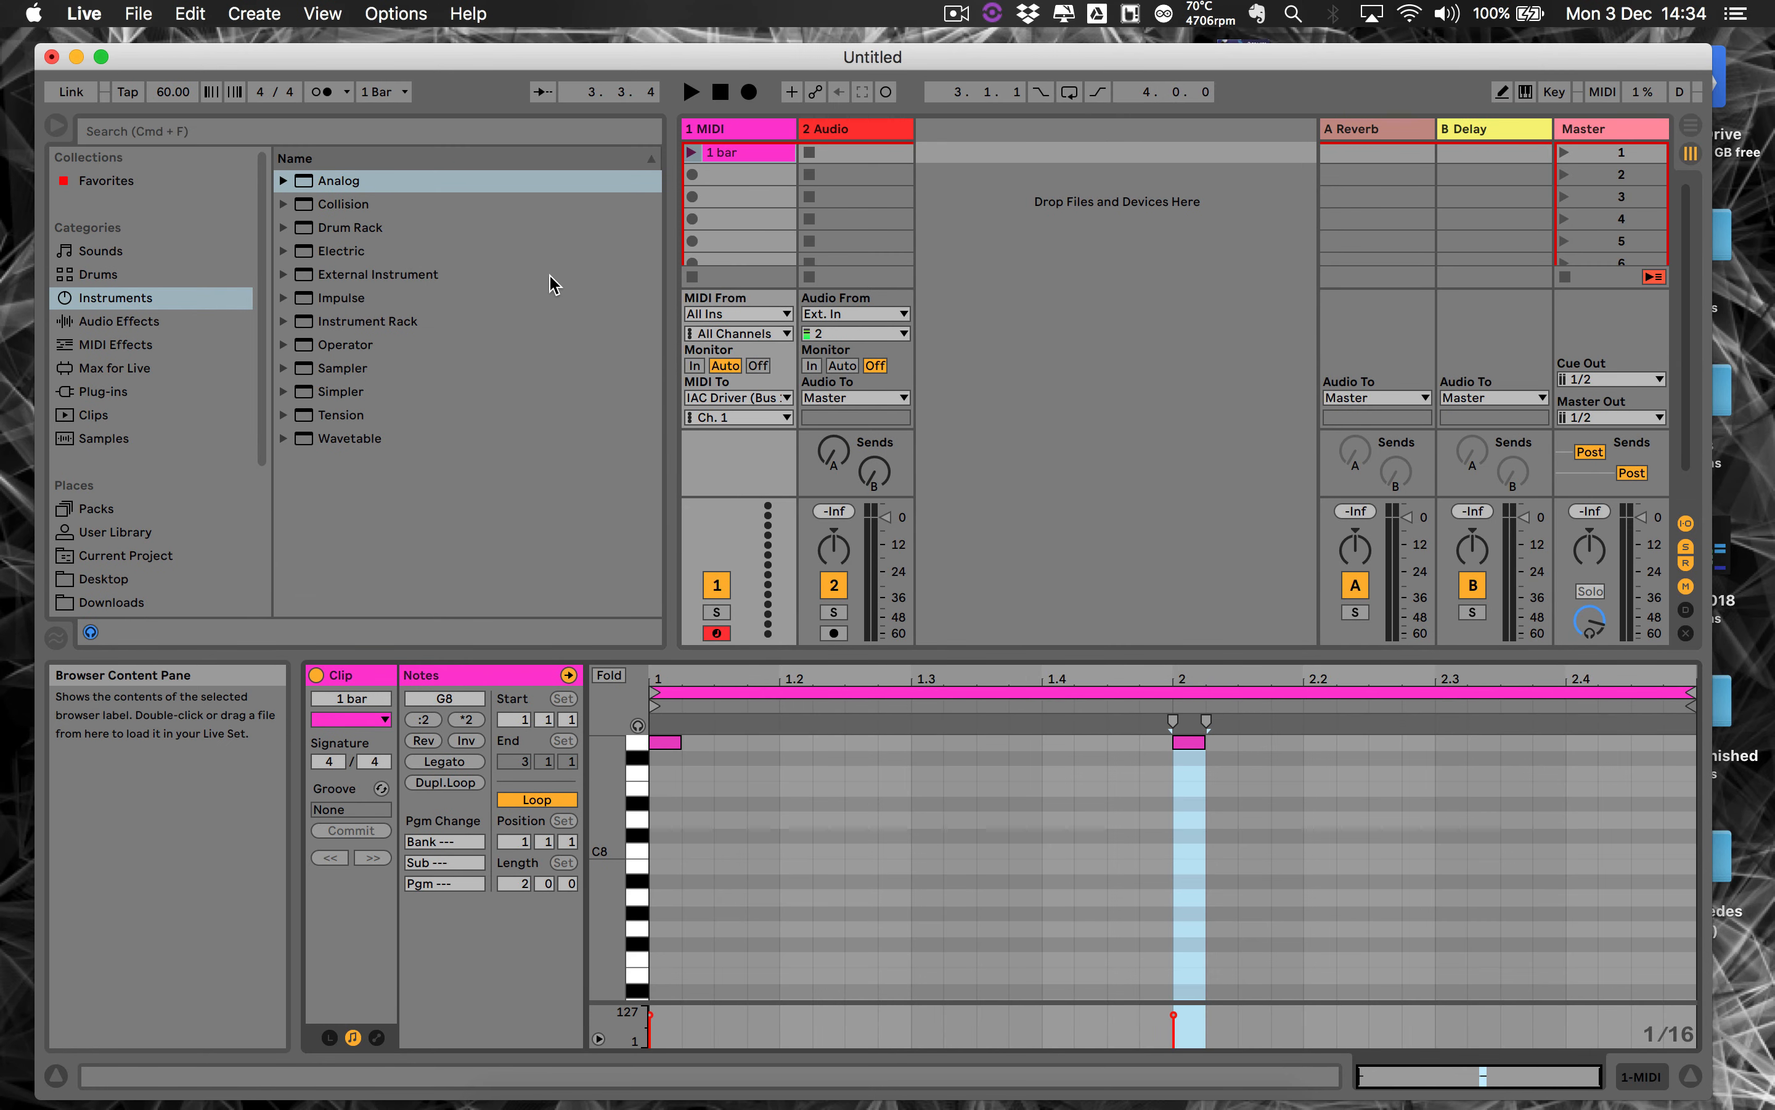
left_click(693, 151)
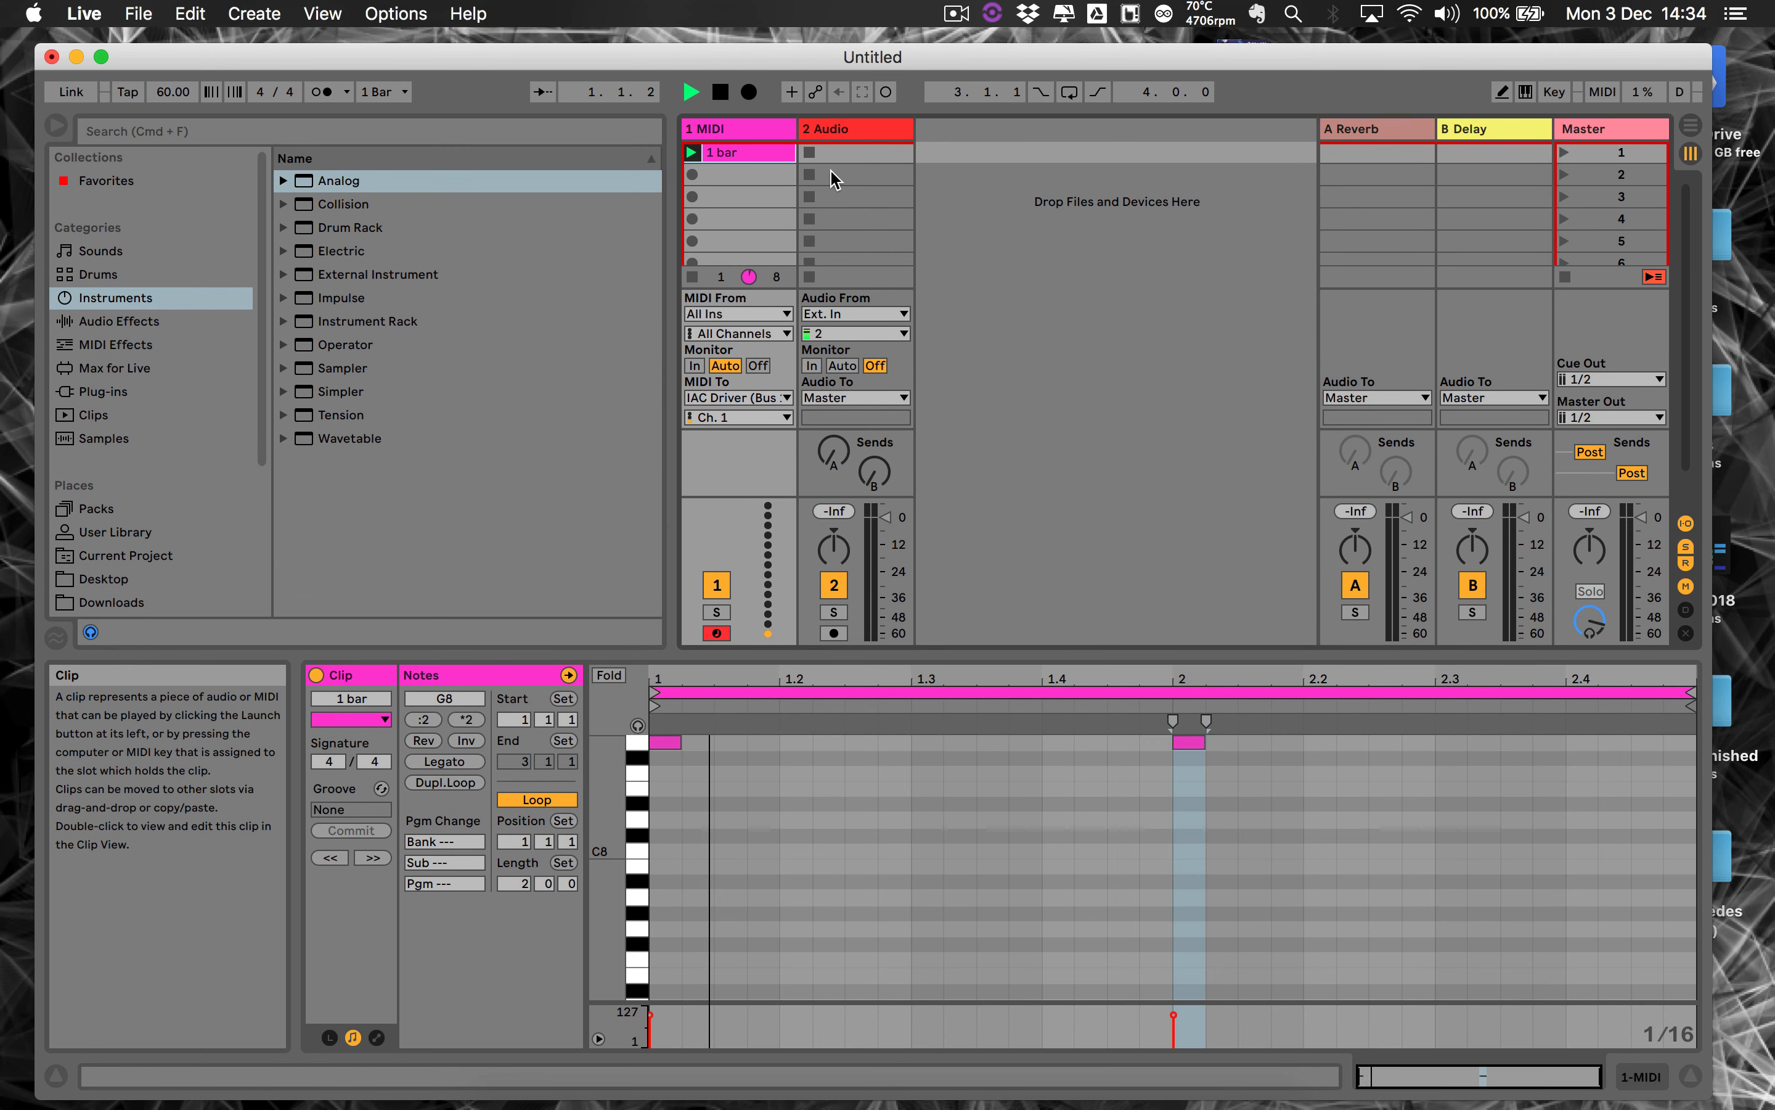
Map the 2 Audio track's first slot to Note G8, and delete that mapping before leaving MIDI mapping mode.
key("super+m")
left_click(1024, 155)
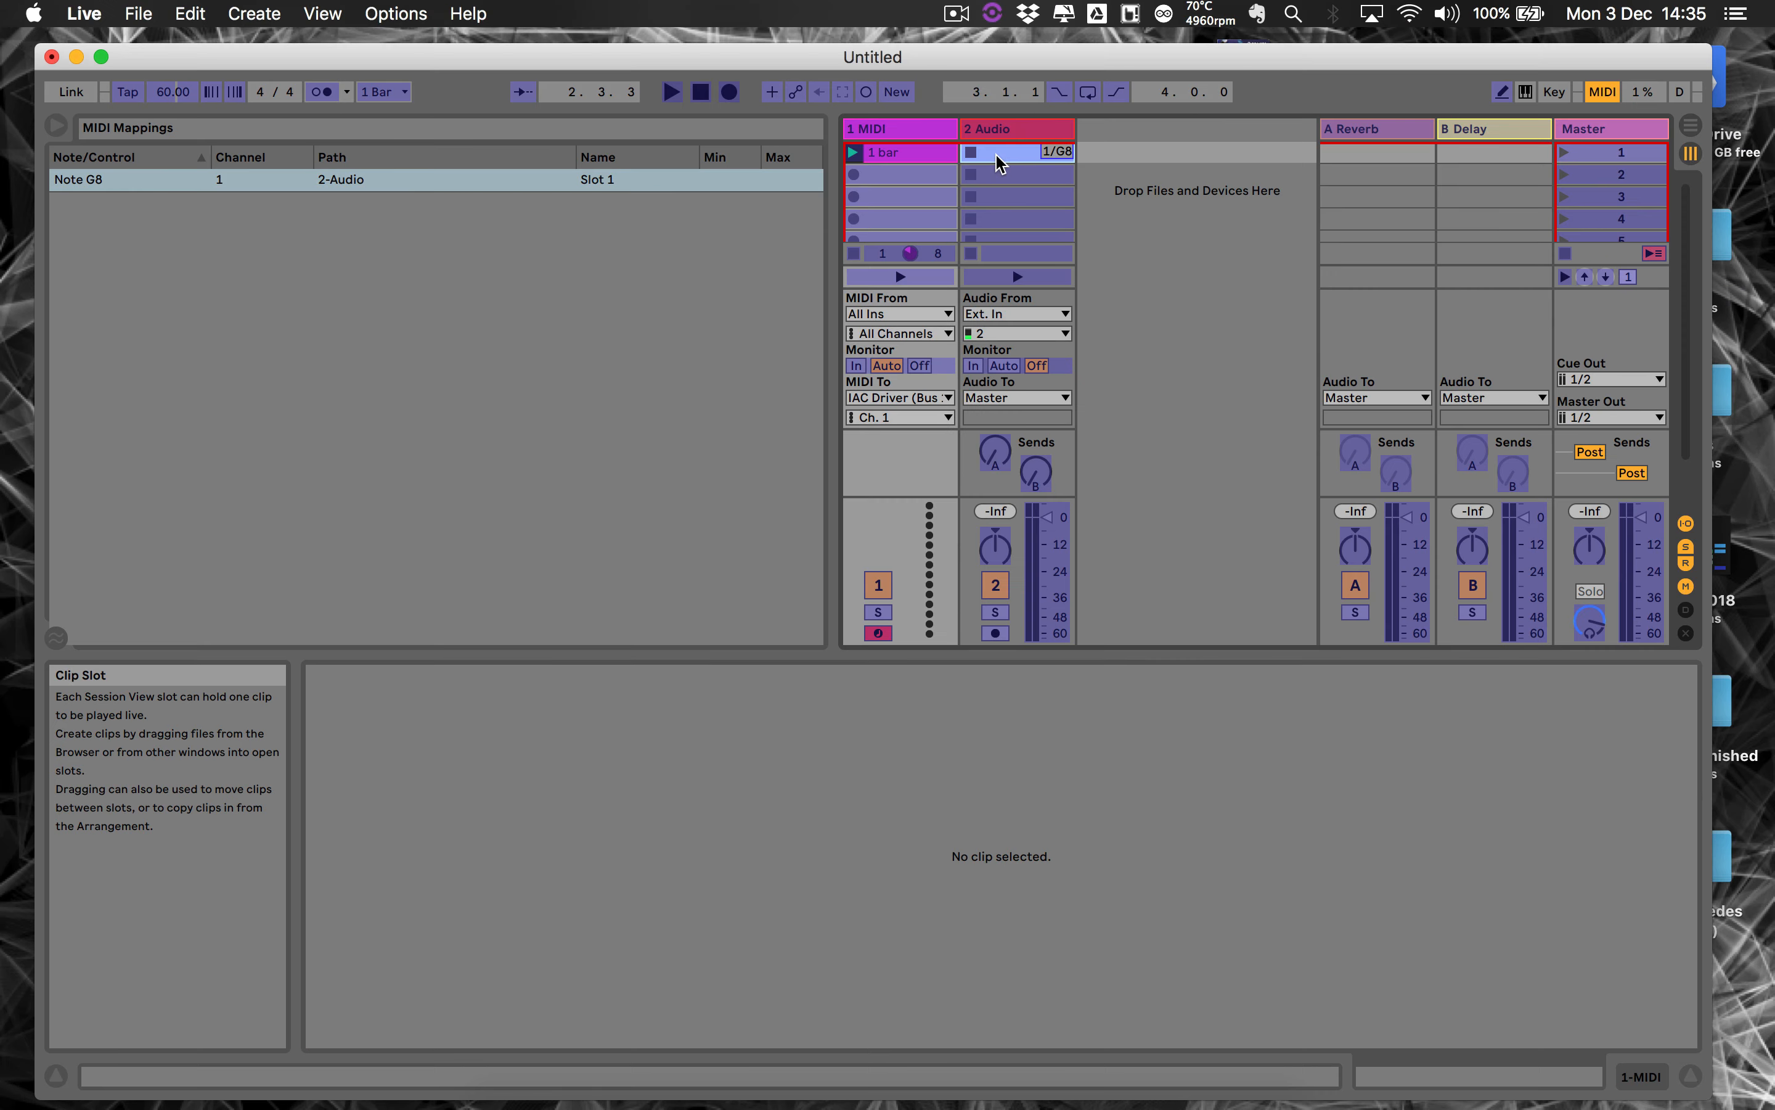
key("BackSpace")
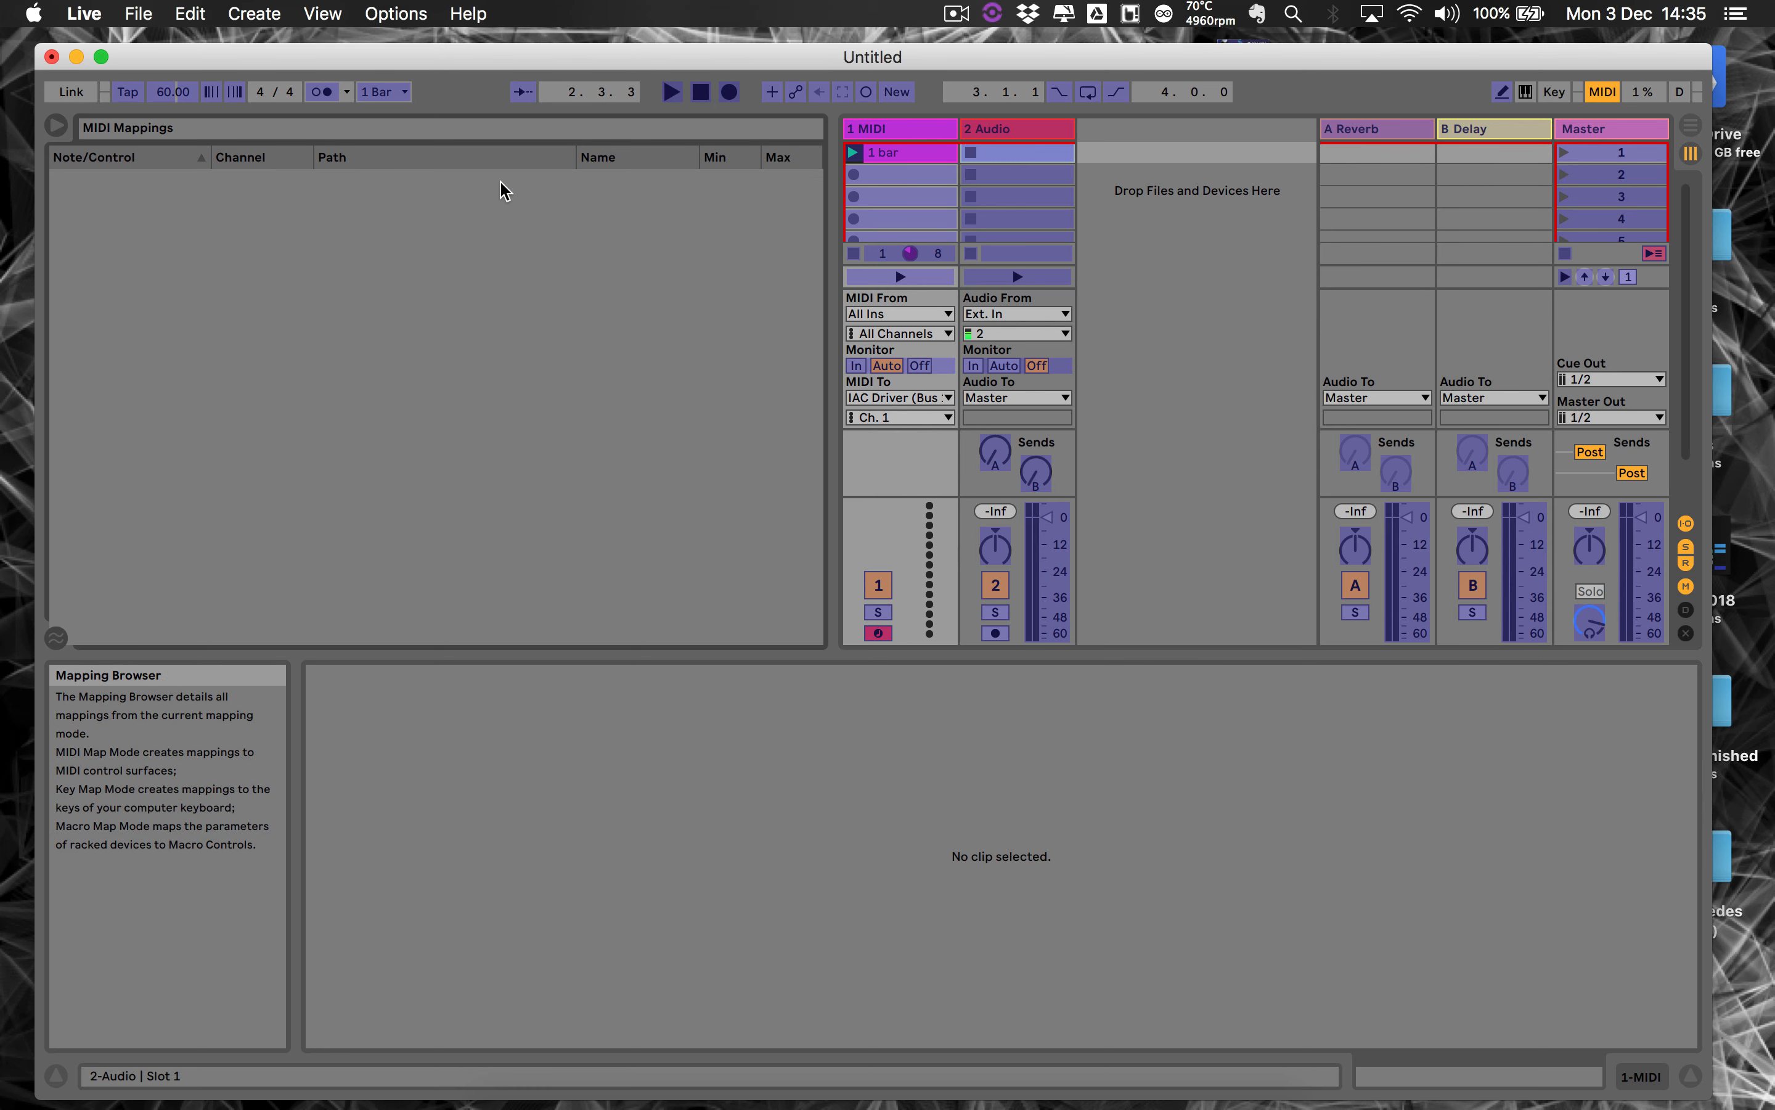
key("super+m")
Launch the 1 bar clip and MIDI-map the 2 Audio track's first slot to its Note G8 on channel 1.
left_click(693, 153)
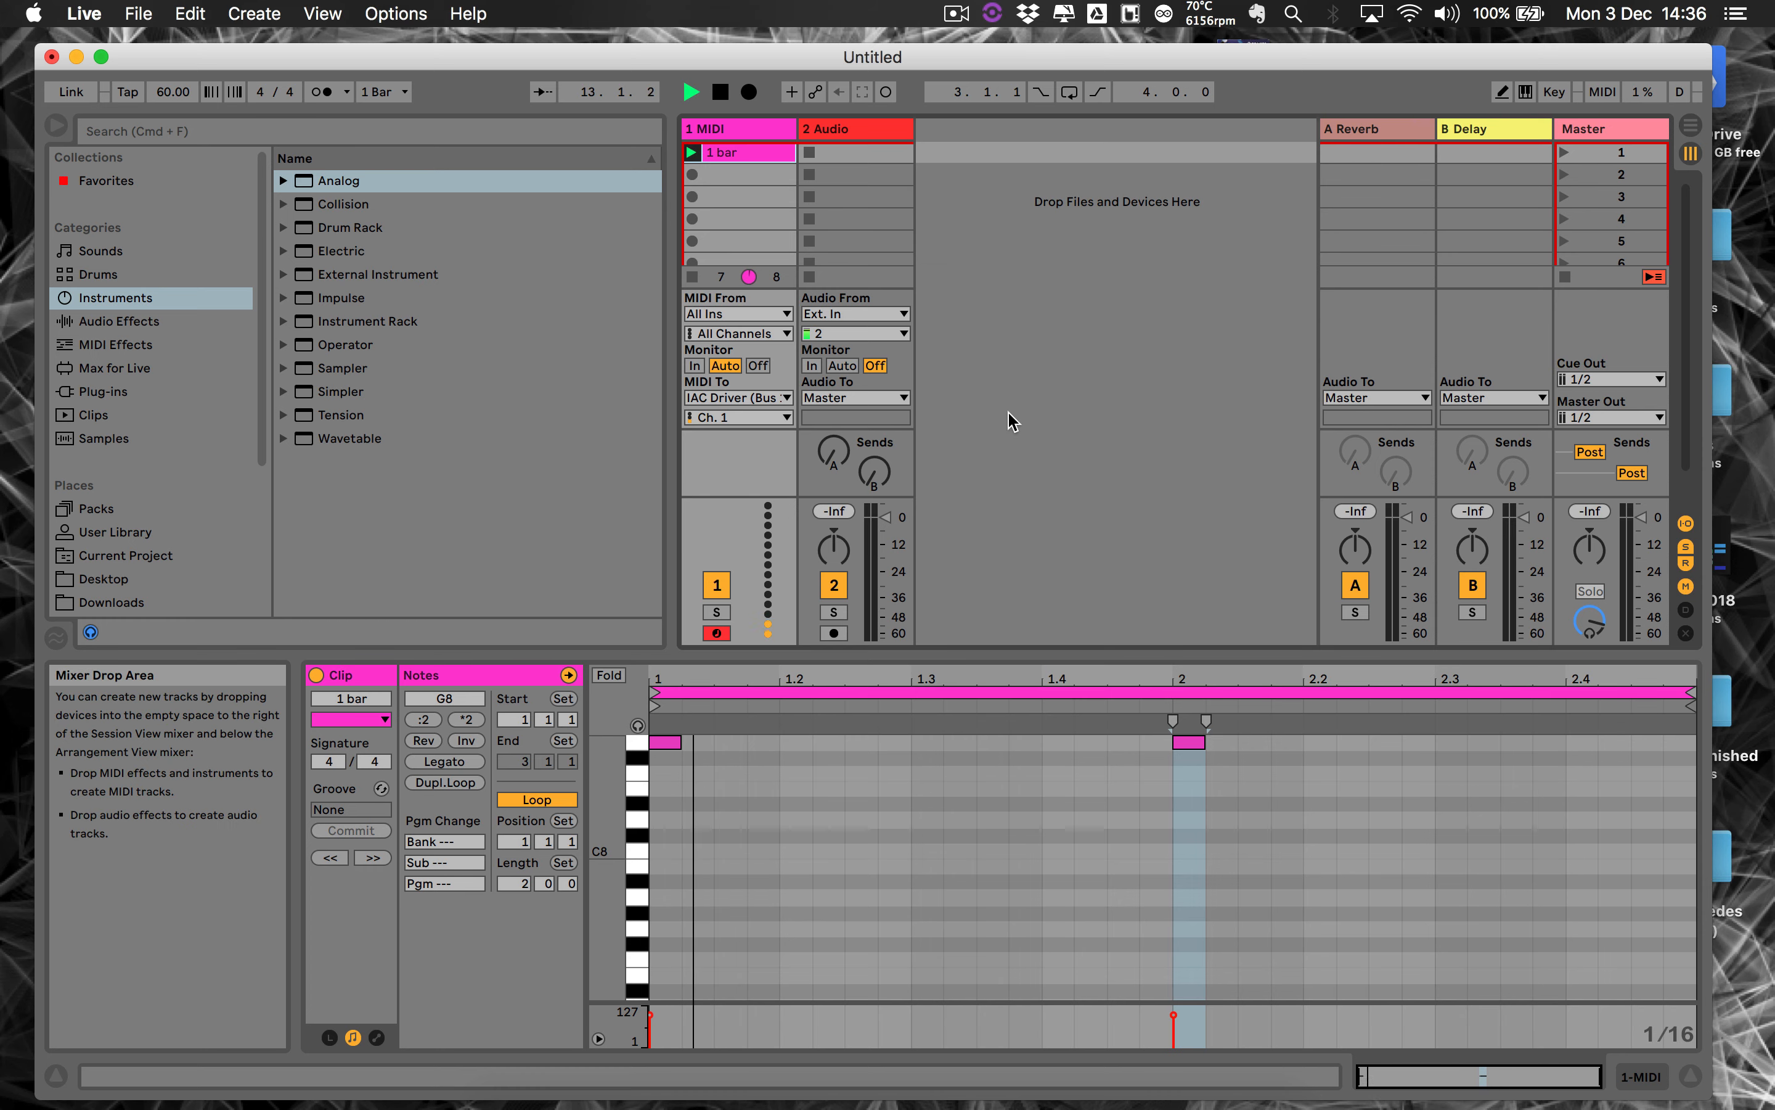
key("super+m")
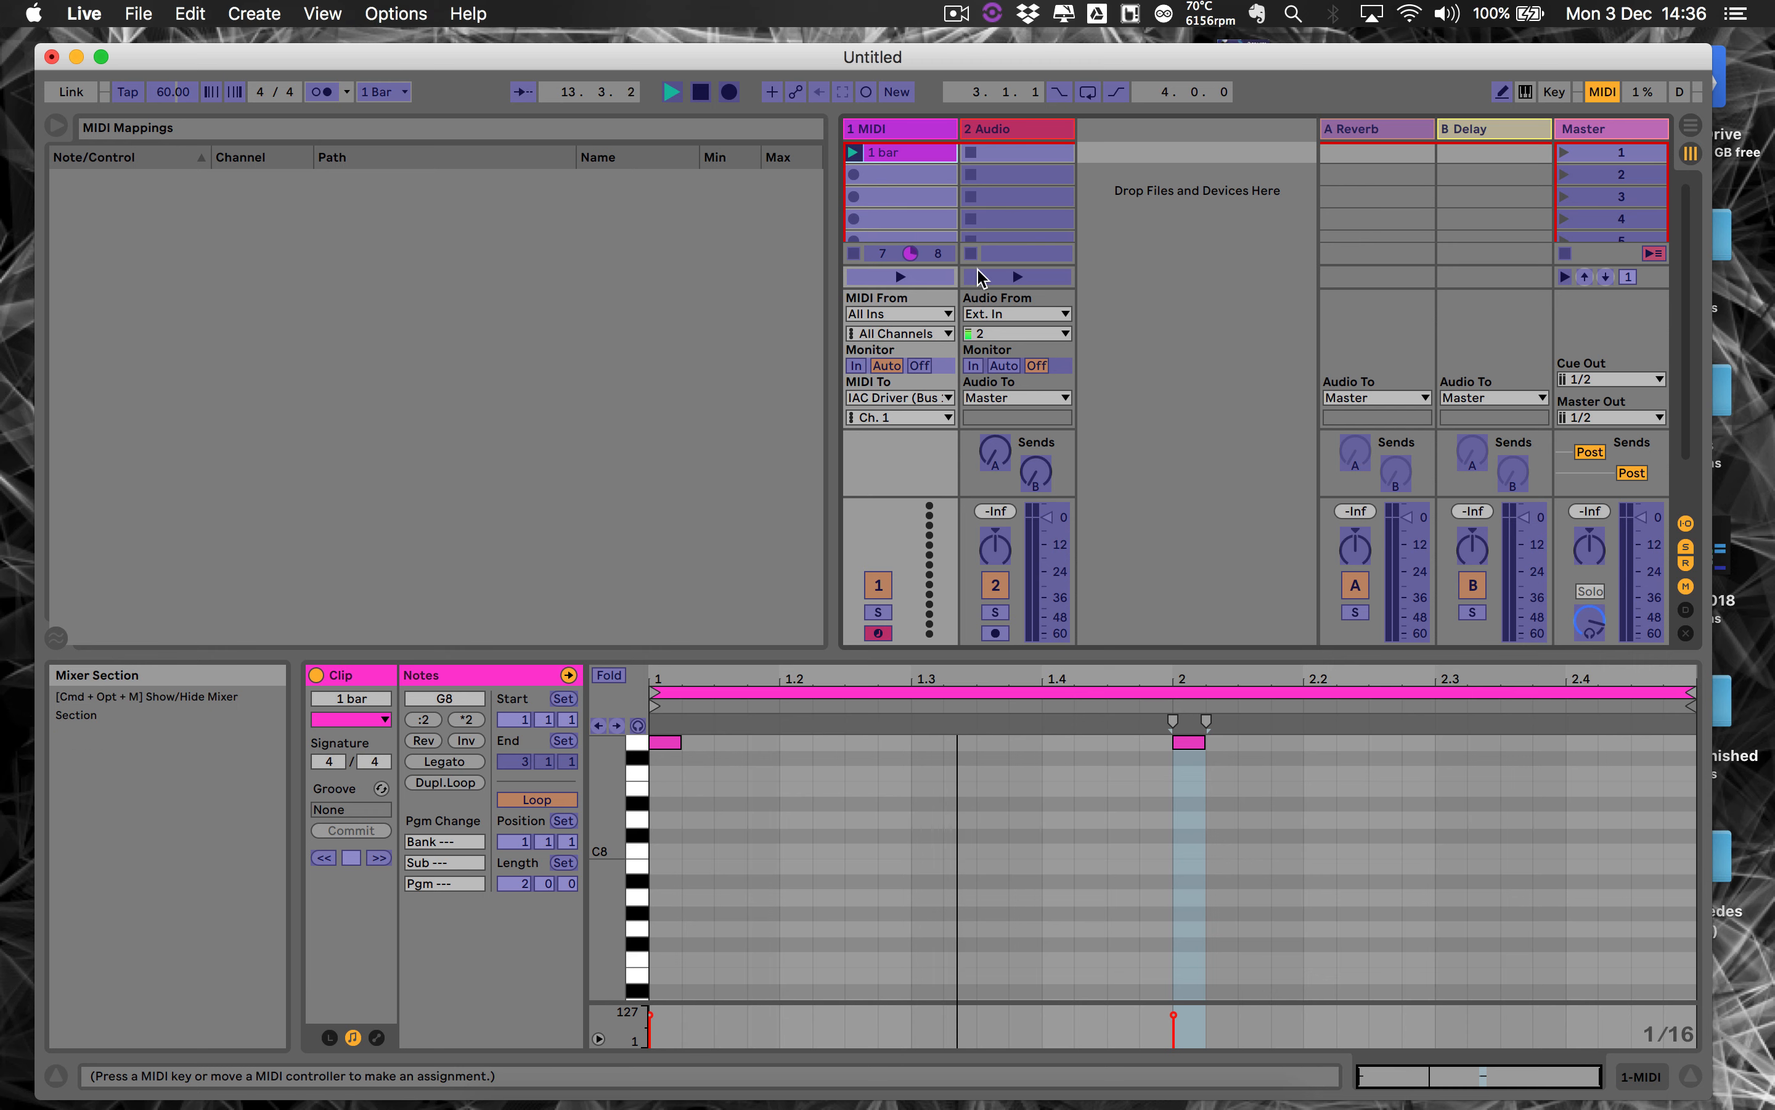
left_click(1001, 157)
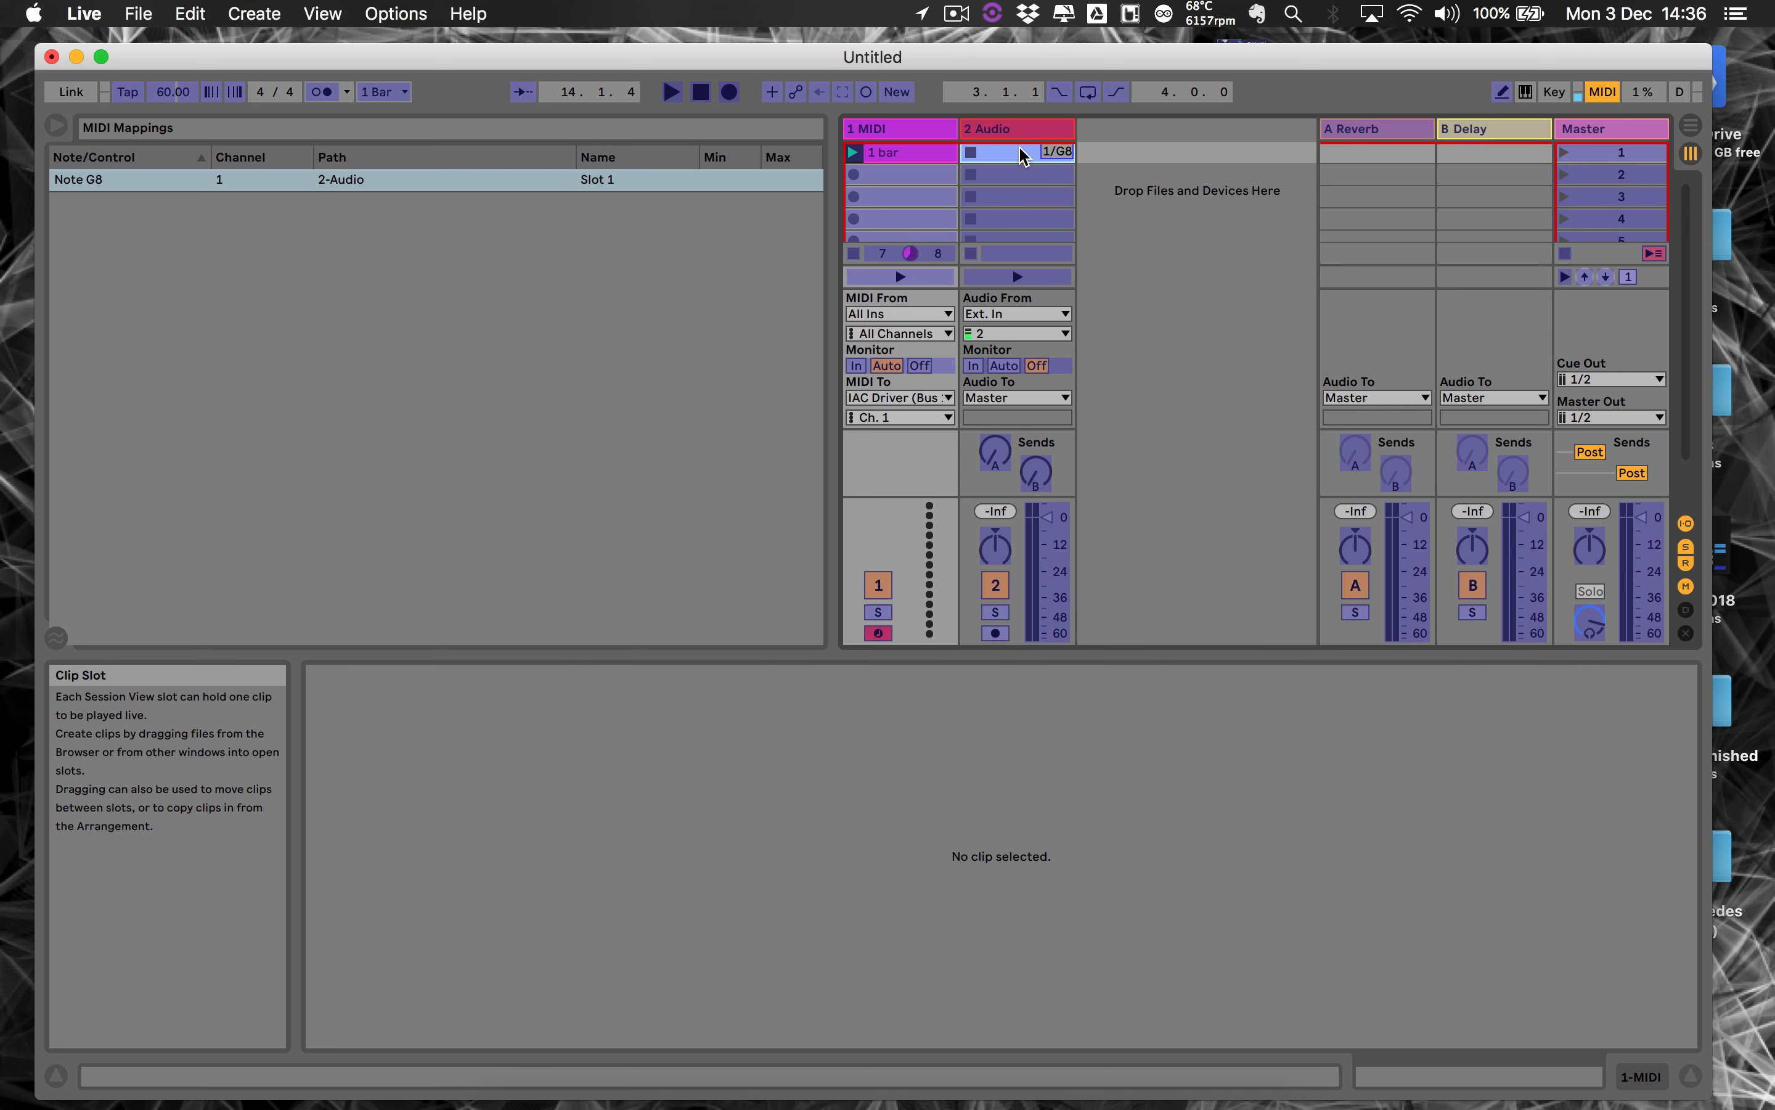
key("super+m")
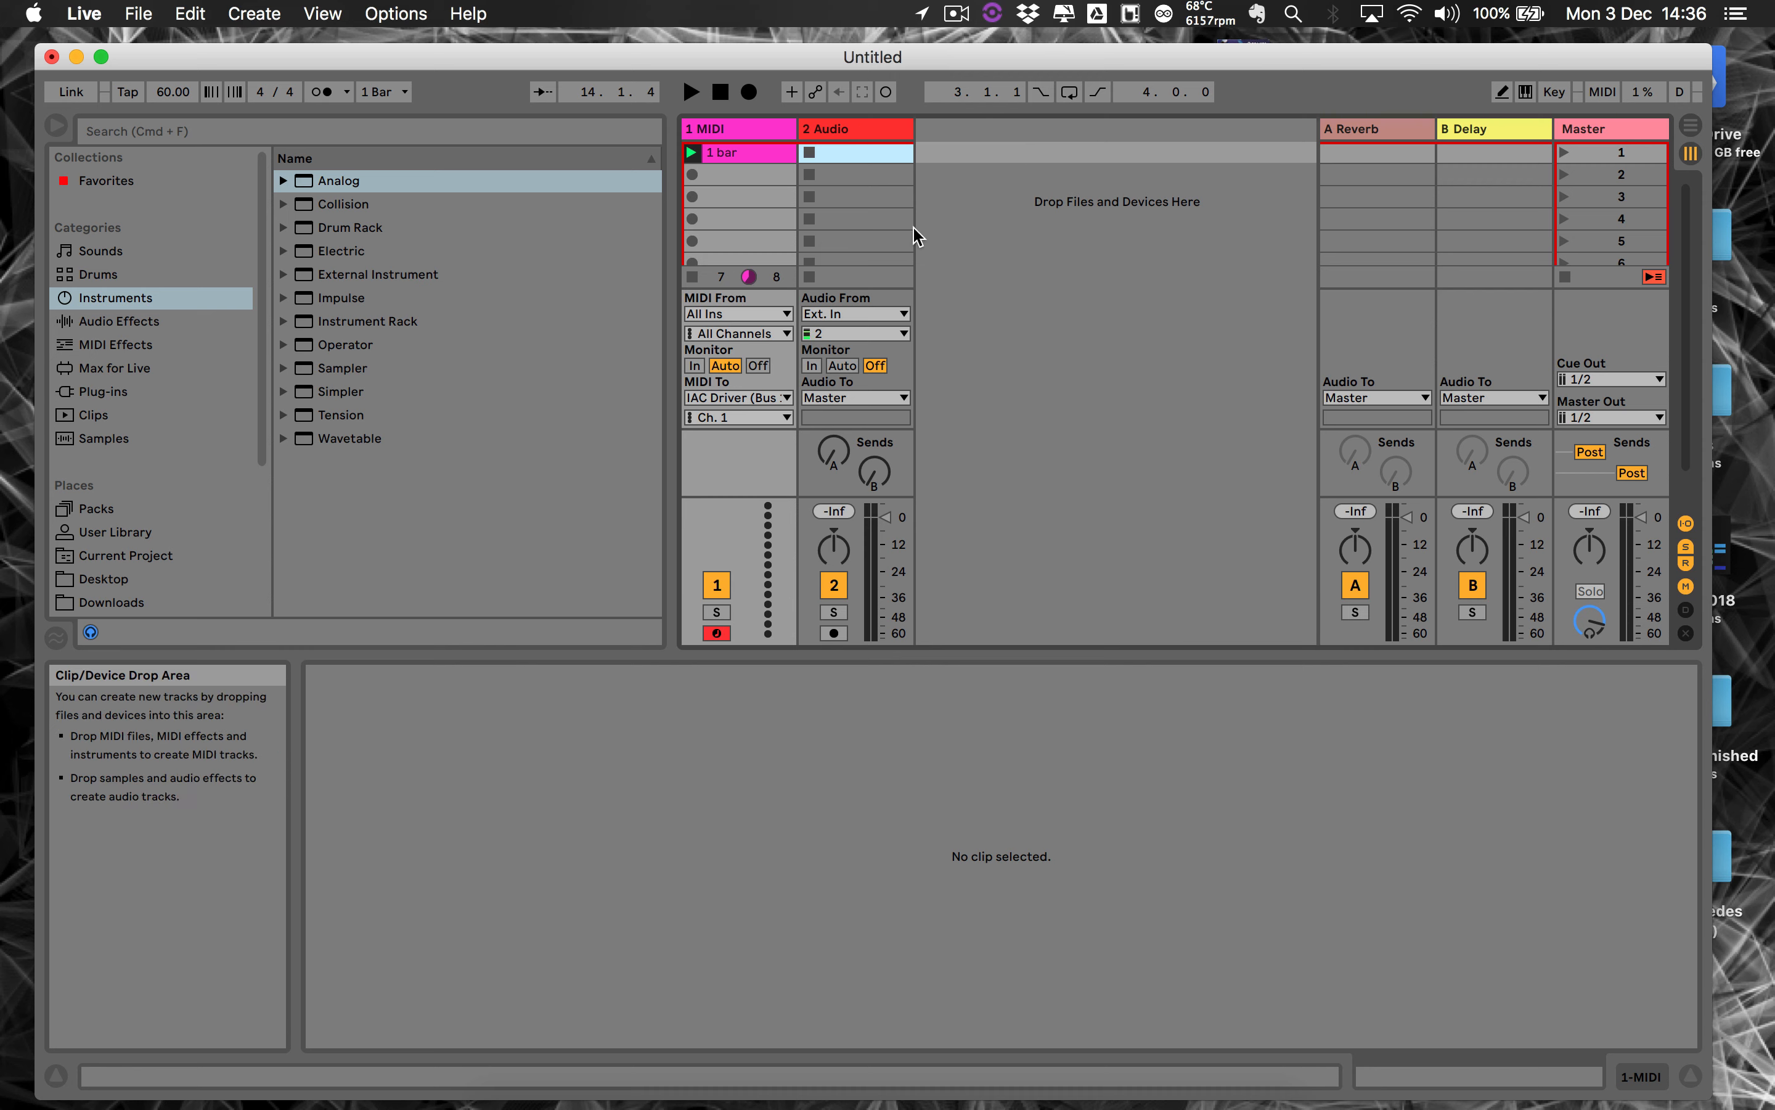
Turn on the metronome and arm the 2 Audio track for recording.
left_click(1570, 277)
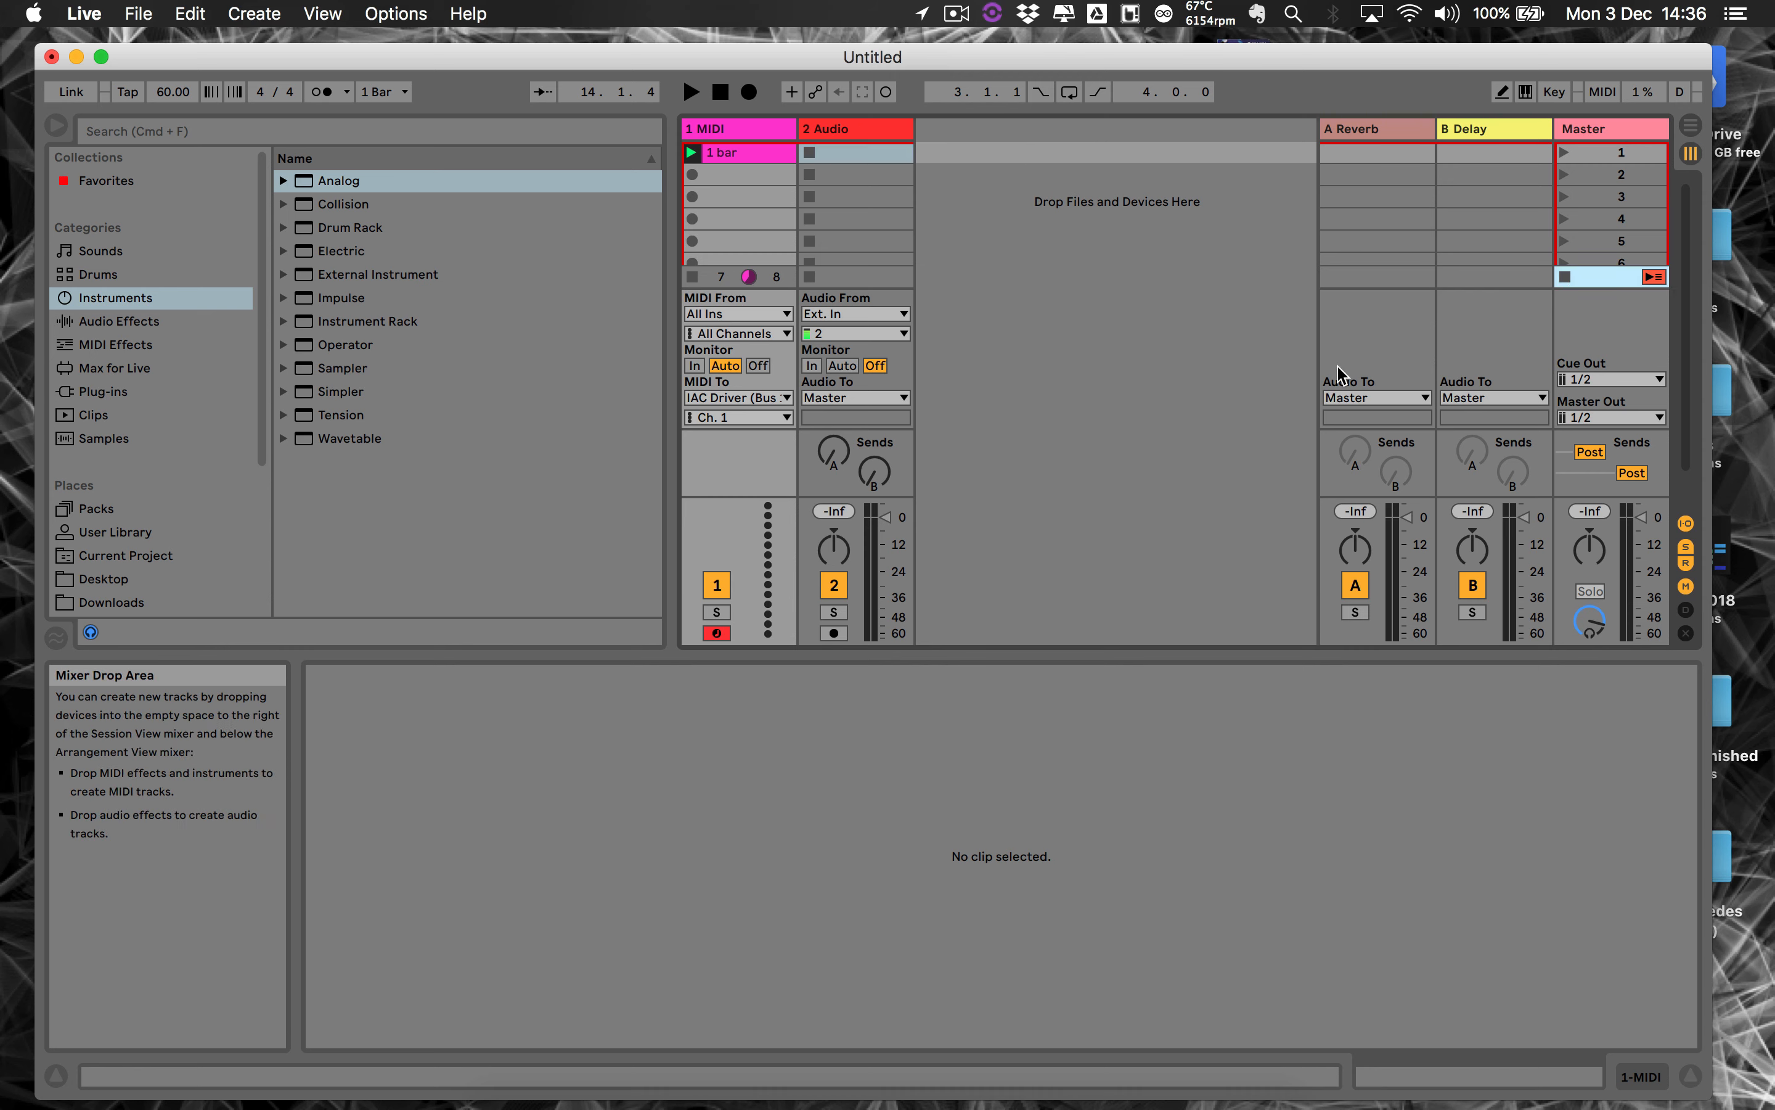
left_click(369, 97)
left_click(369, 97)
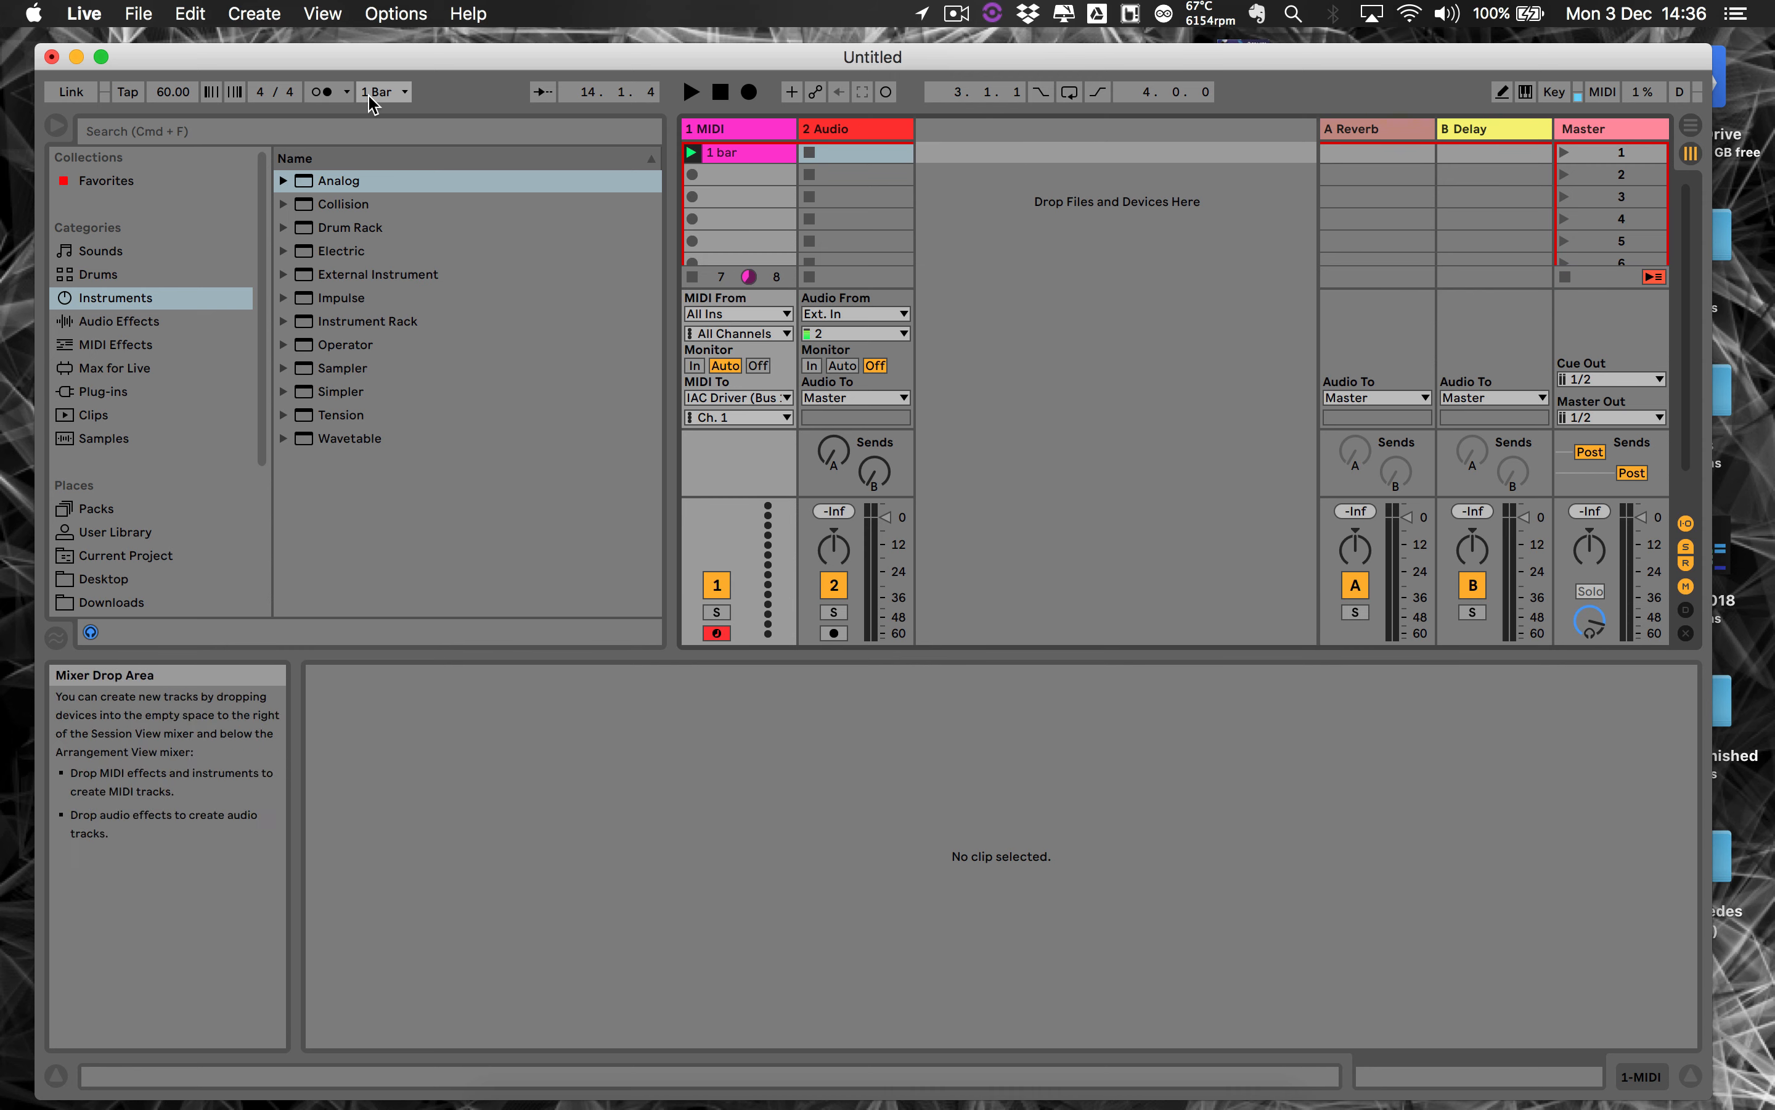
left_click(321, 93)
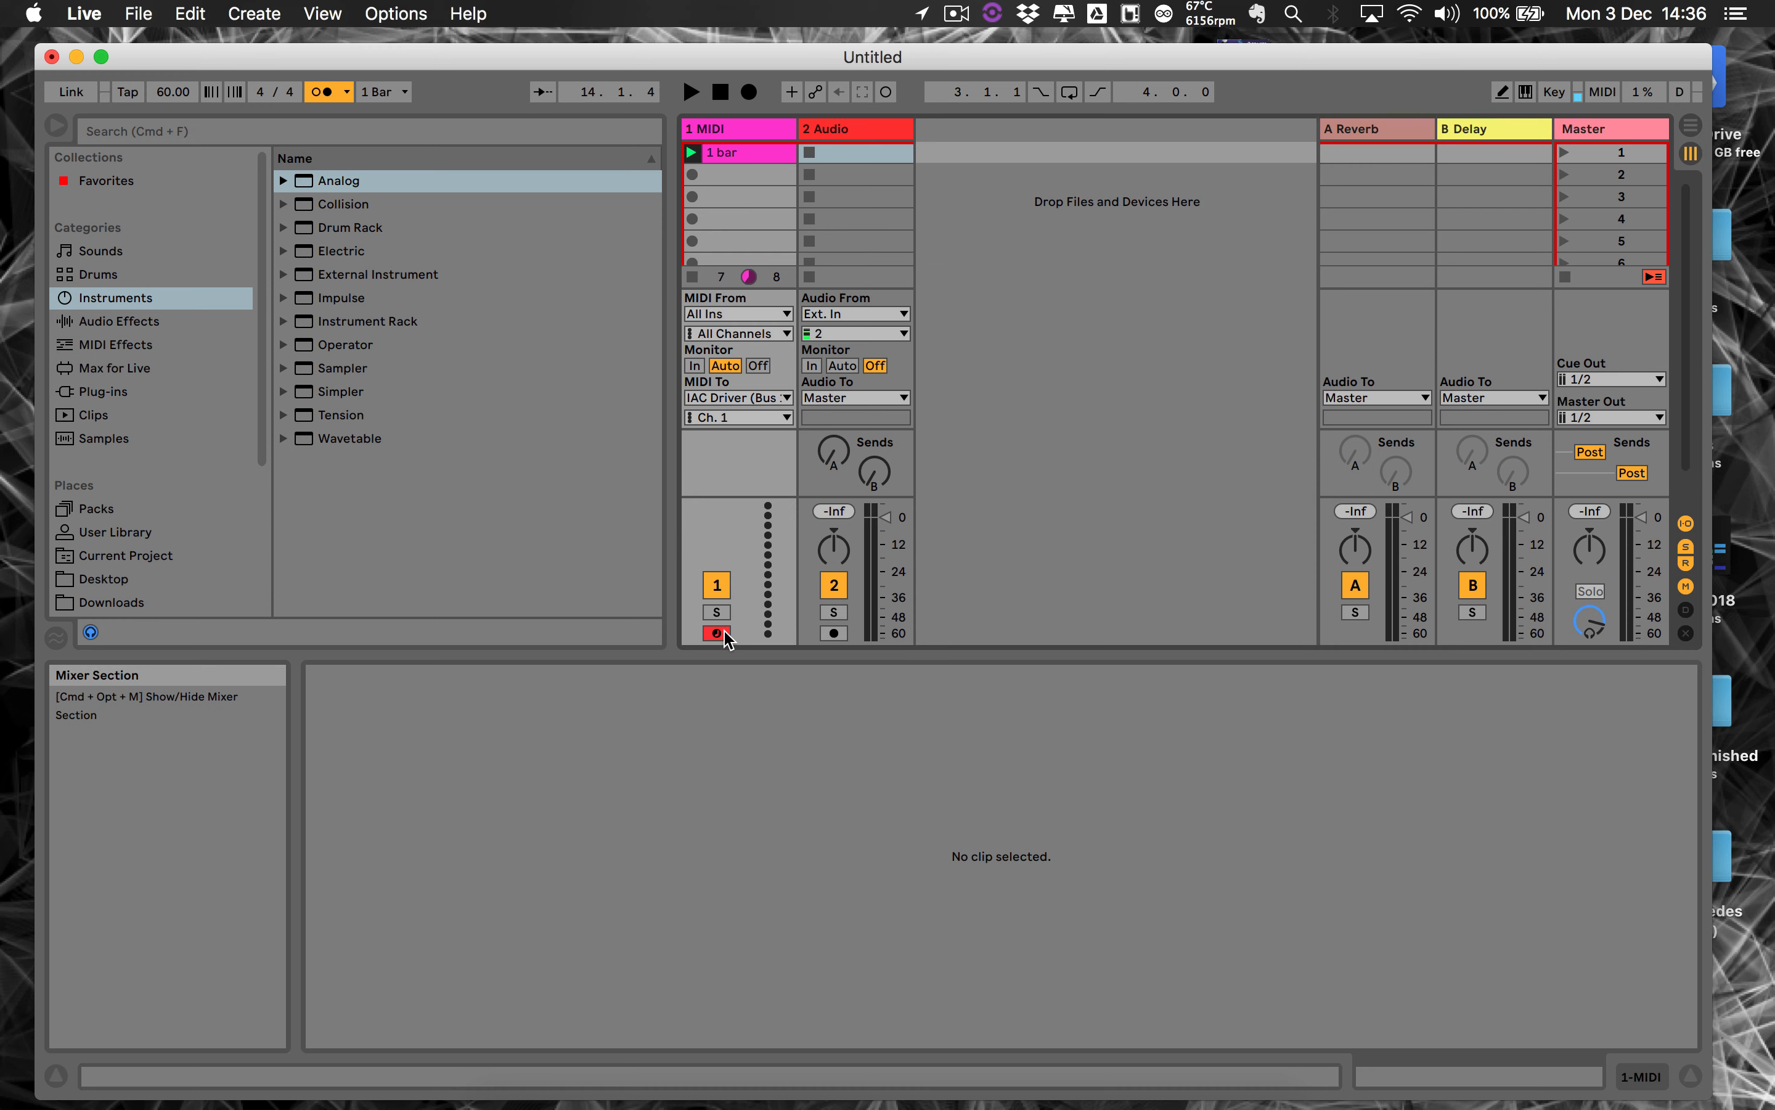
left_click(834, 632)
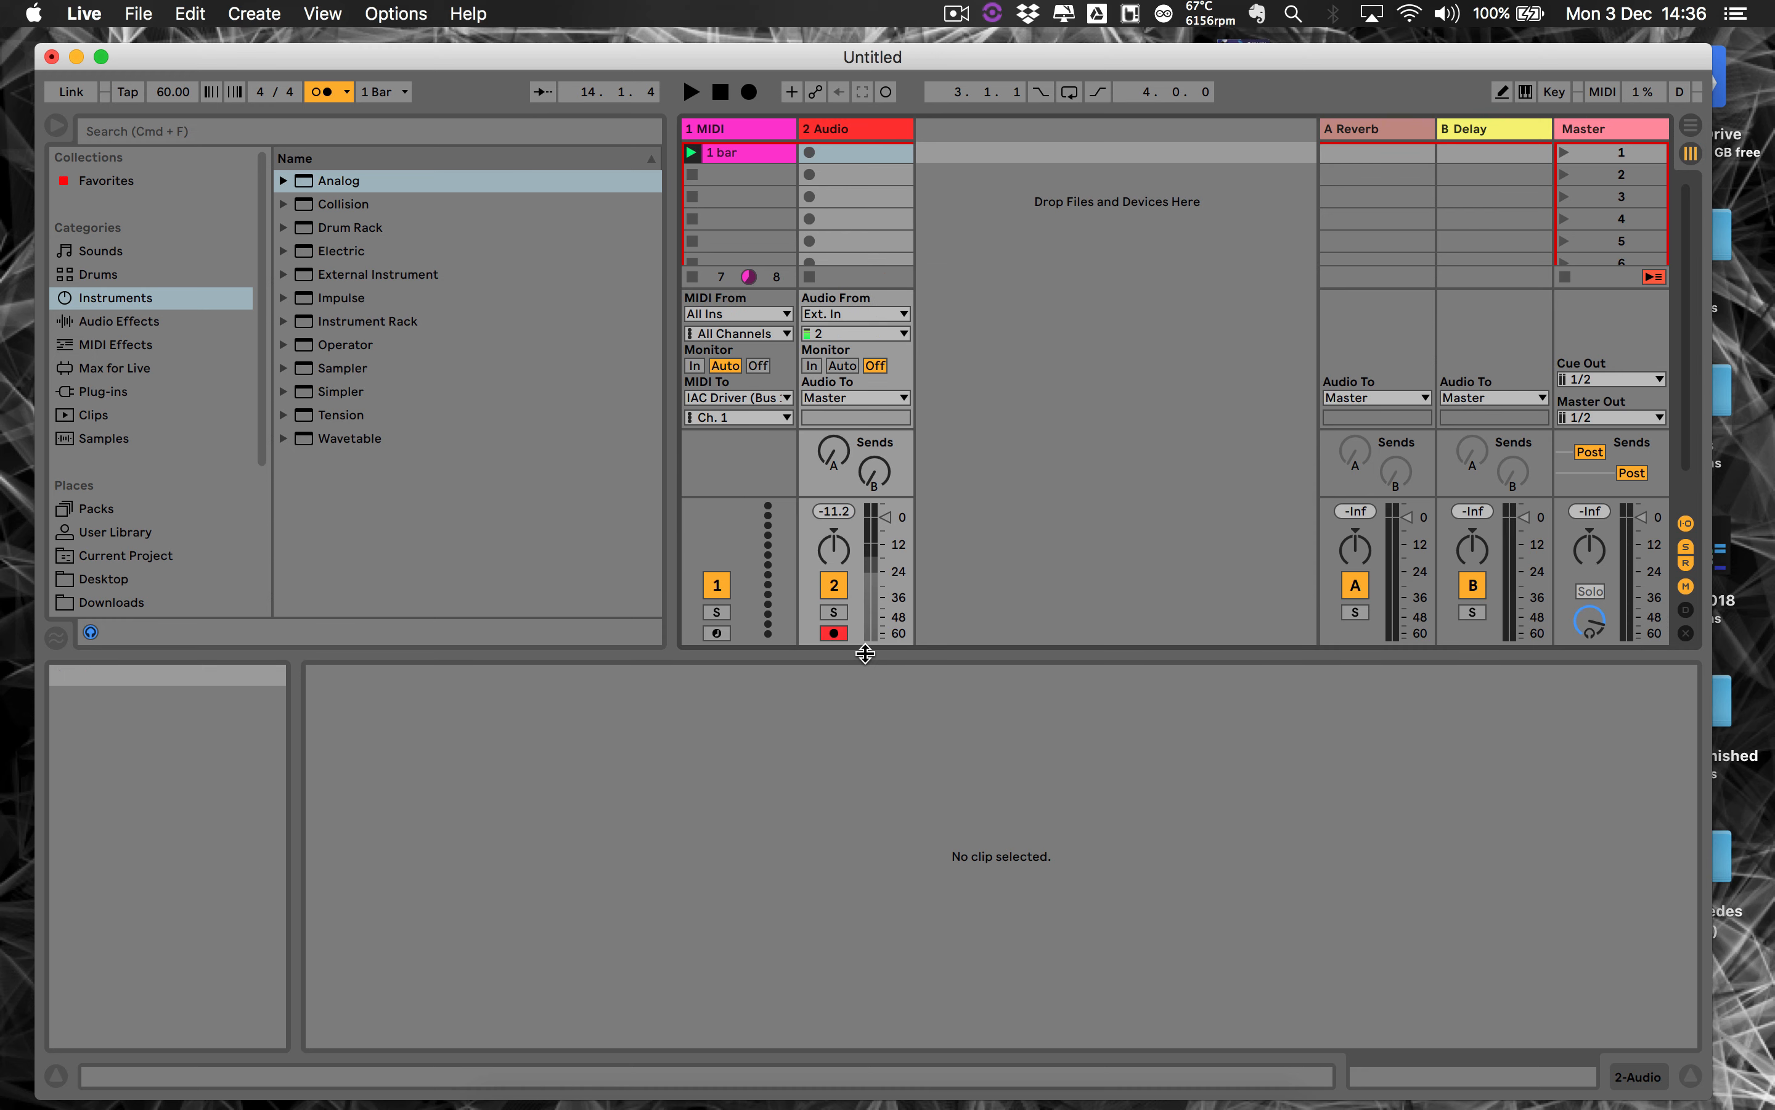
Stop the 1 bar clip and reset the transport to the song start, and set the song tempo to 120 BPM.
left_click_drag(863, 646, 860, 707)
left_click(692, 175)
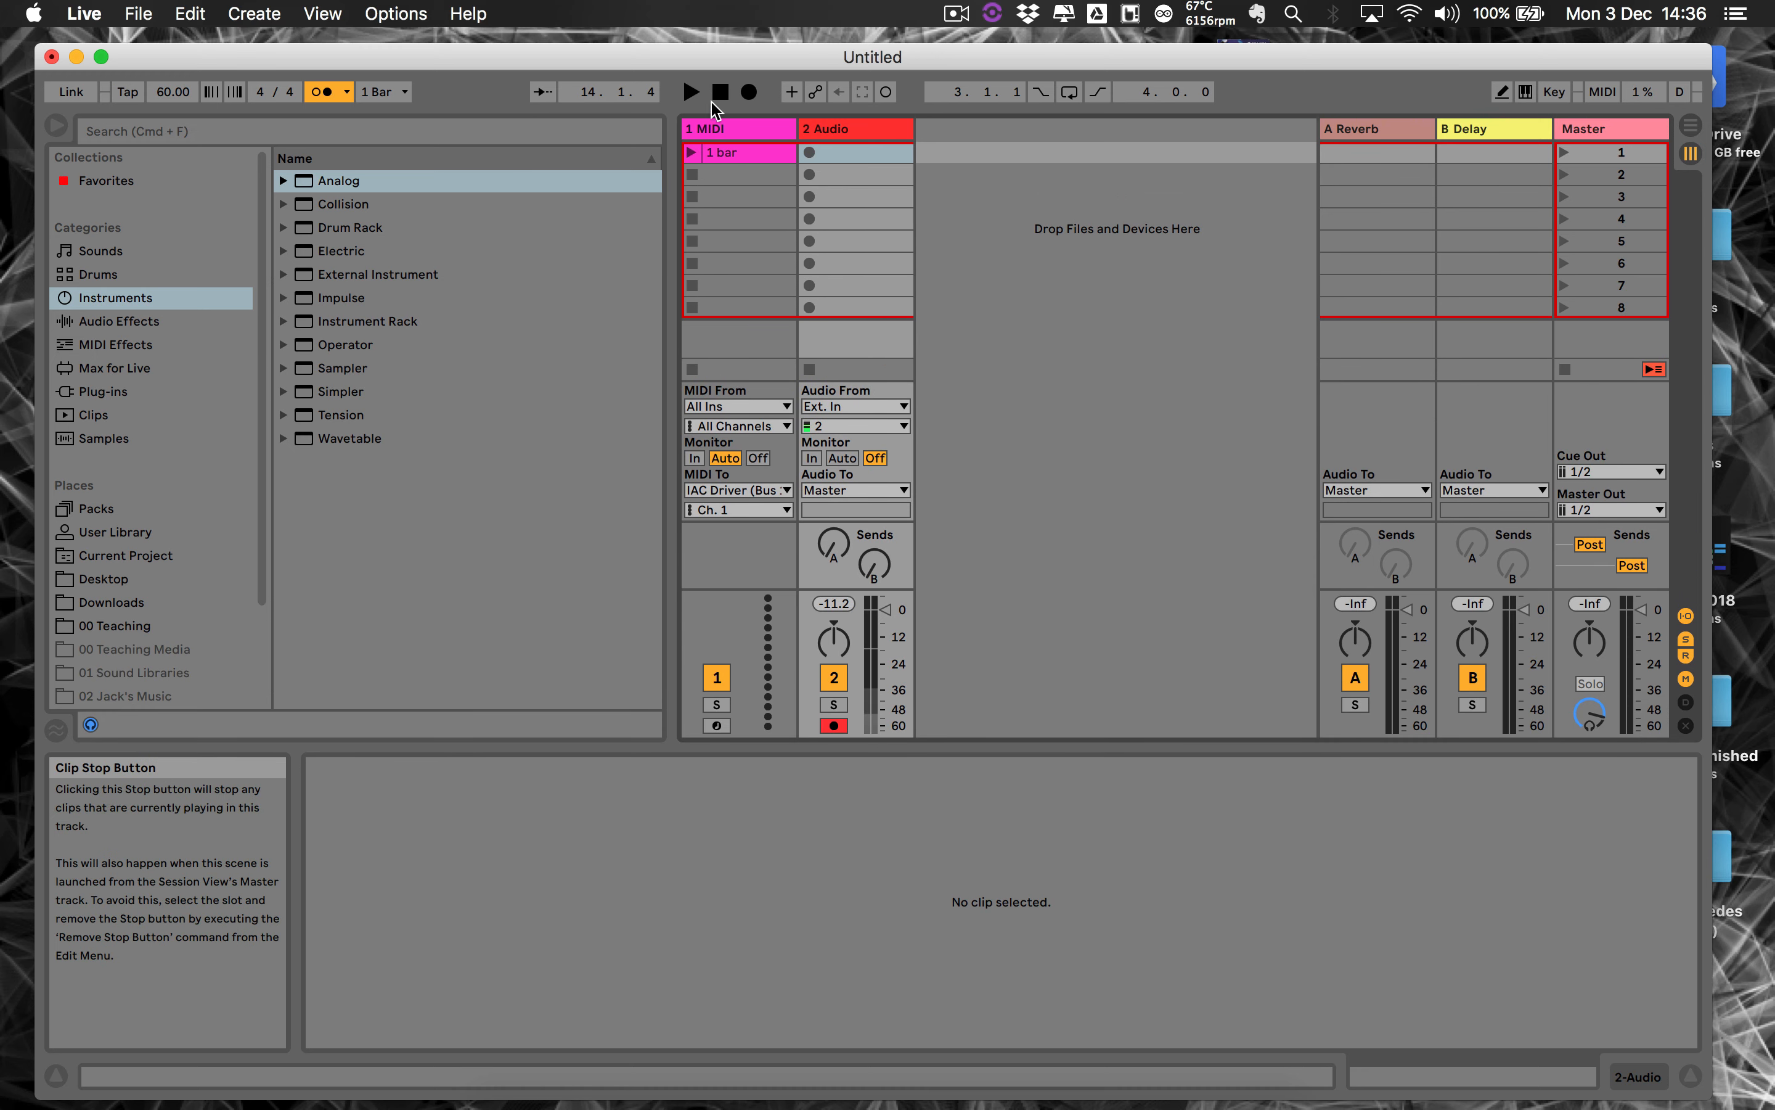
left_click(719, 93)
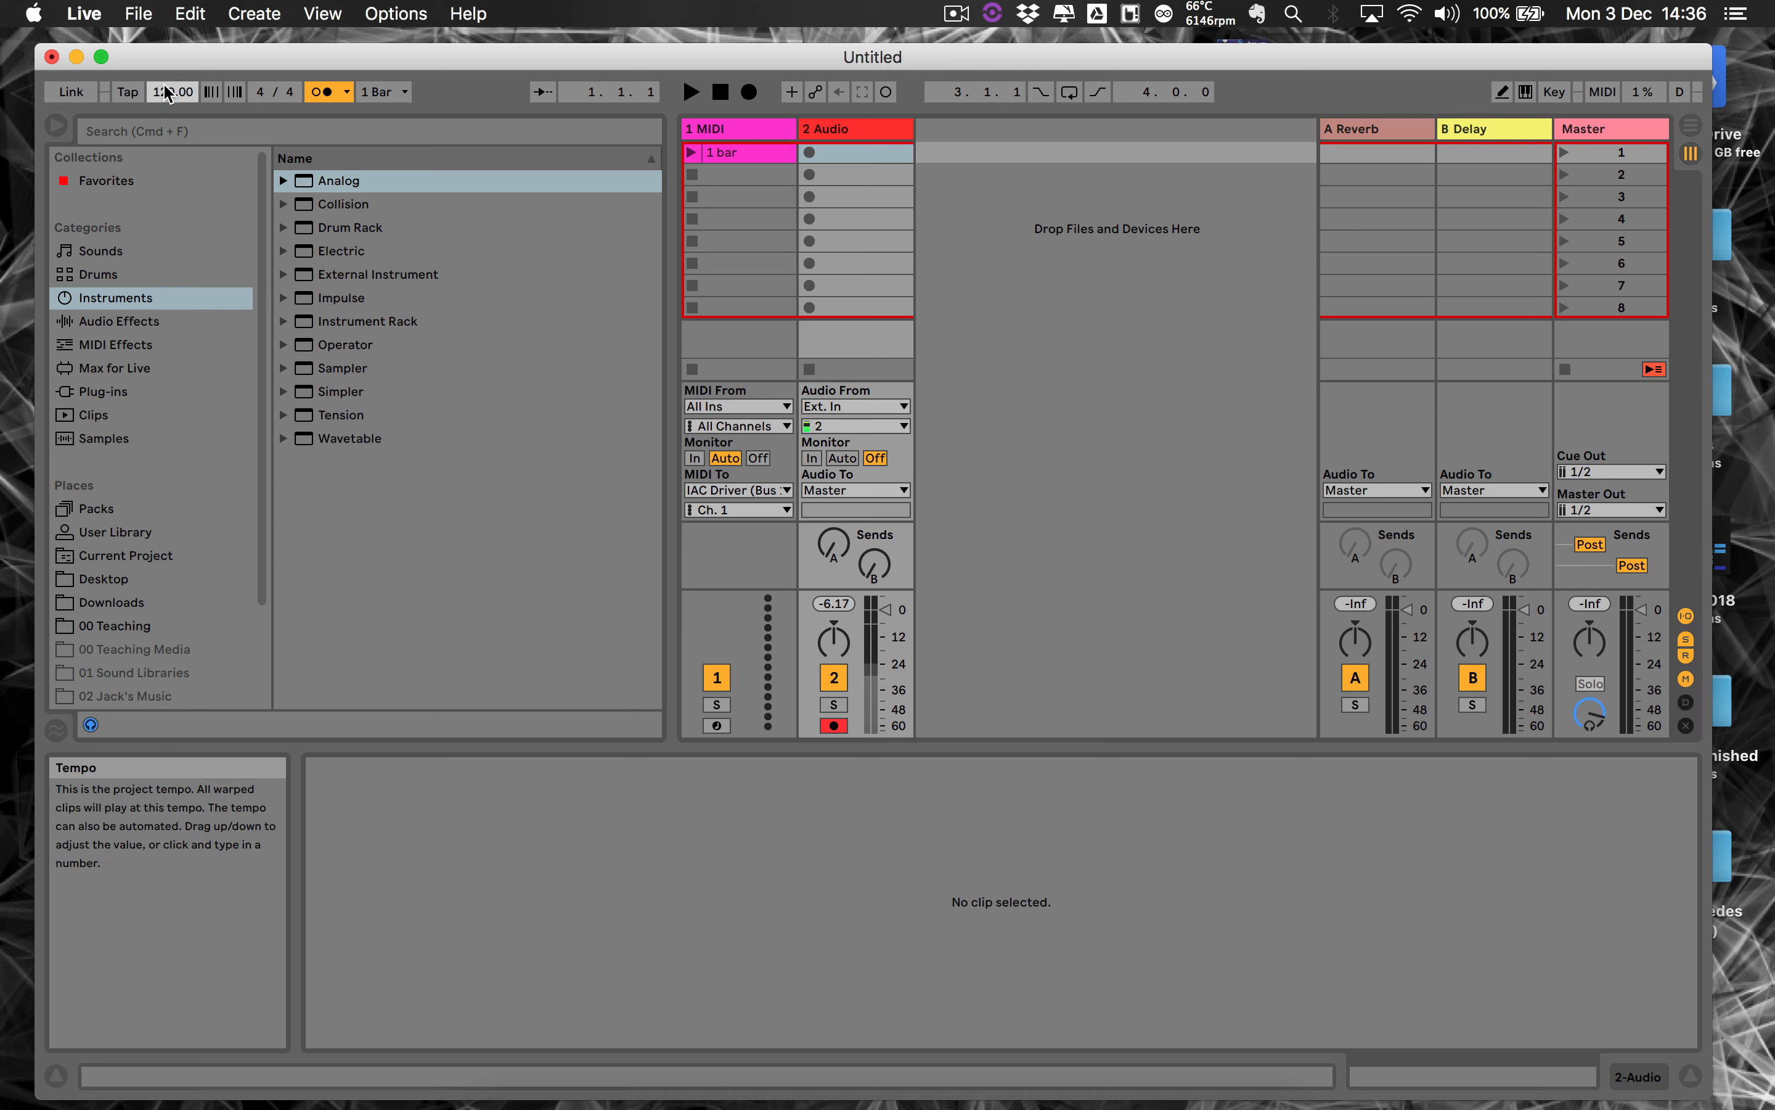
Start playback, launch the 1 bar clip, and select the armed 2 Audio track's first slot.
key("space")
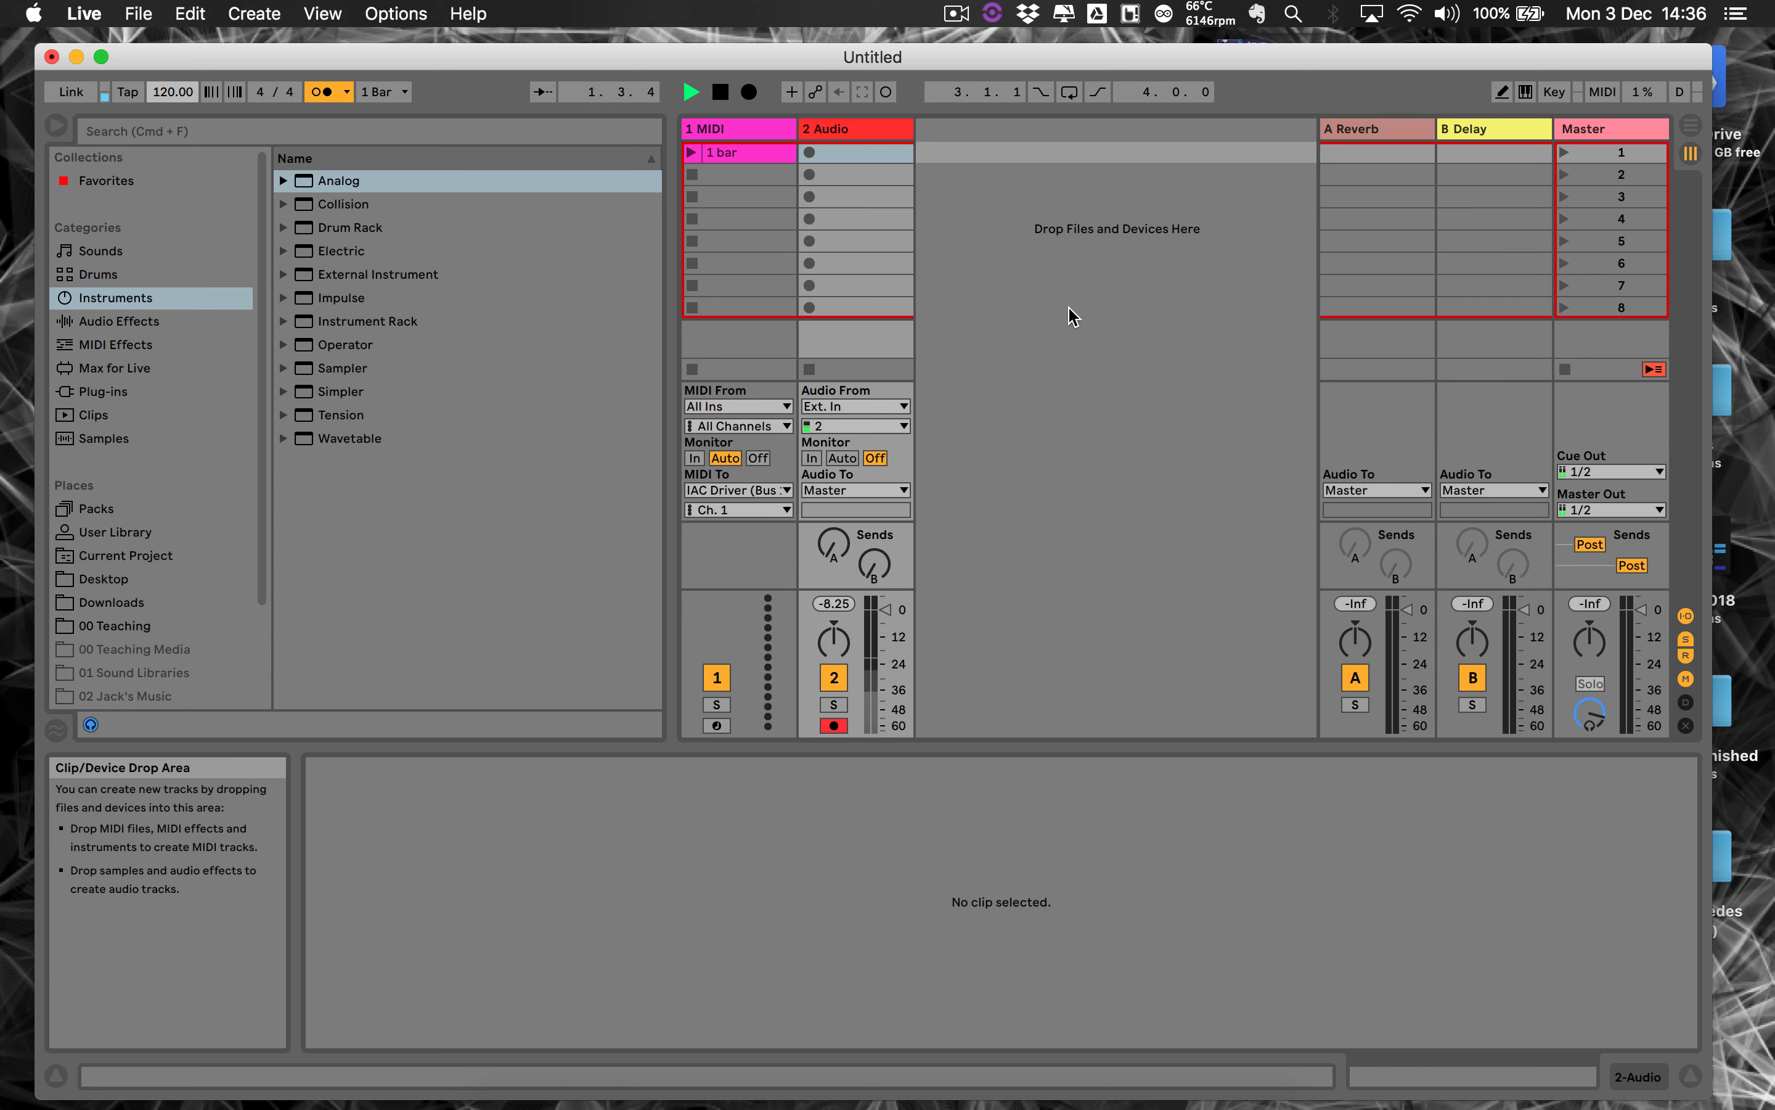
left_click(692, 153)
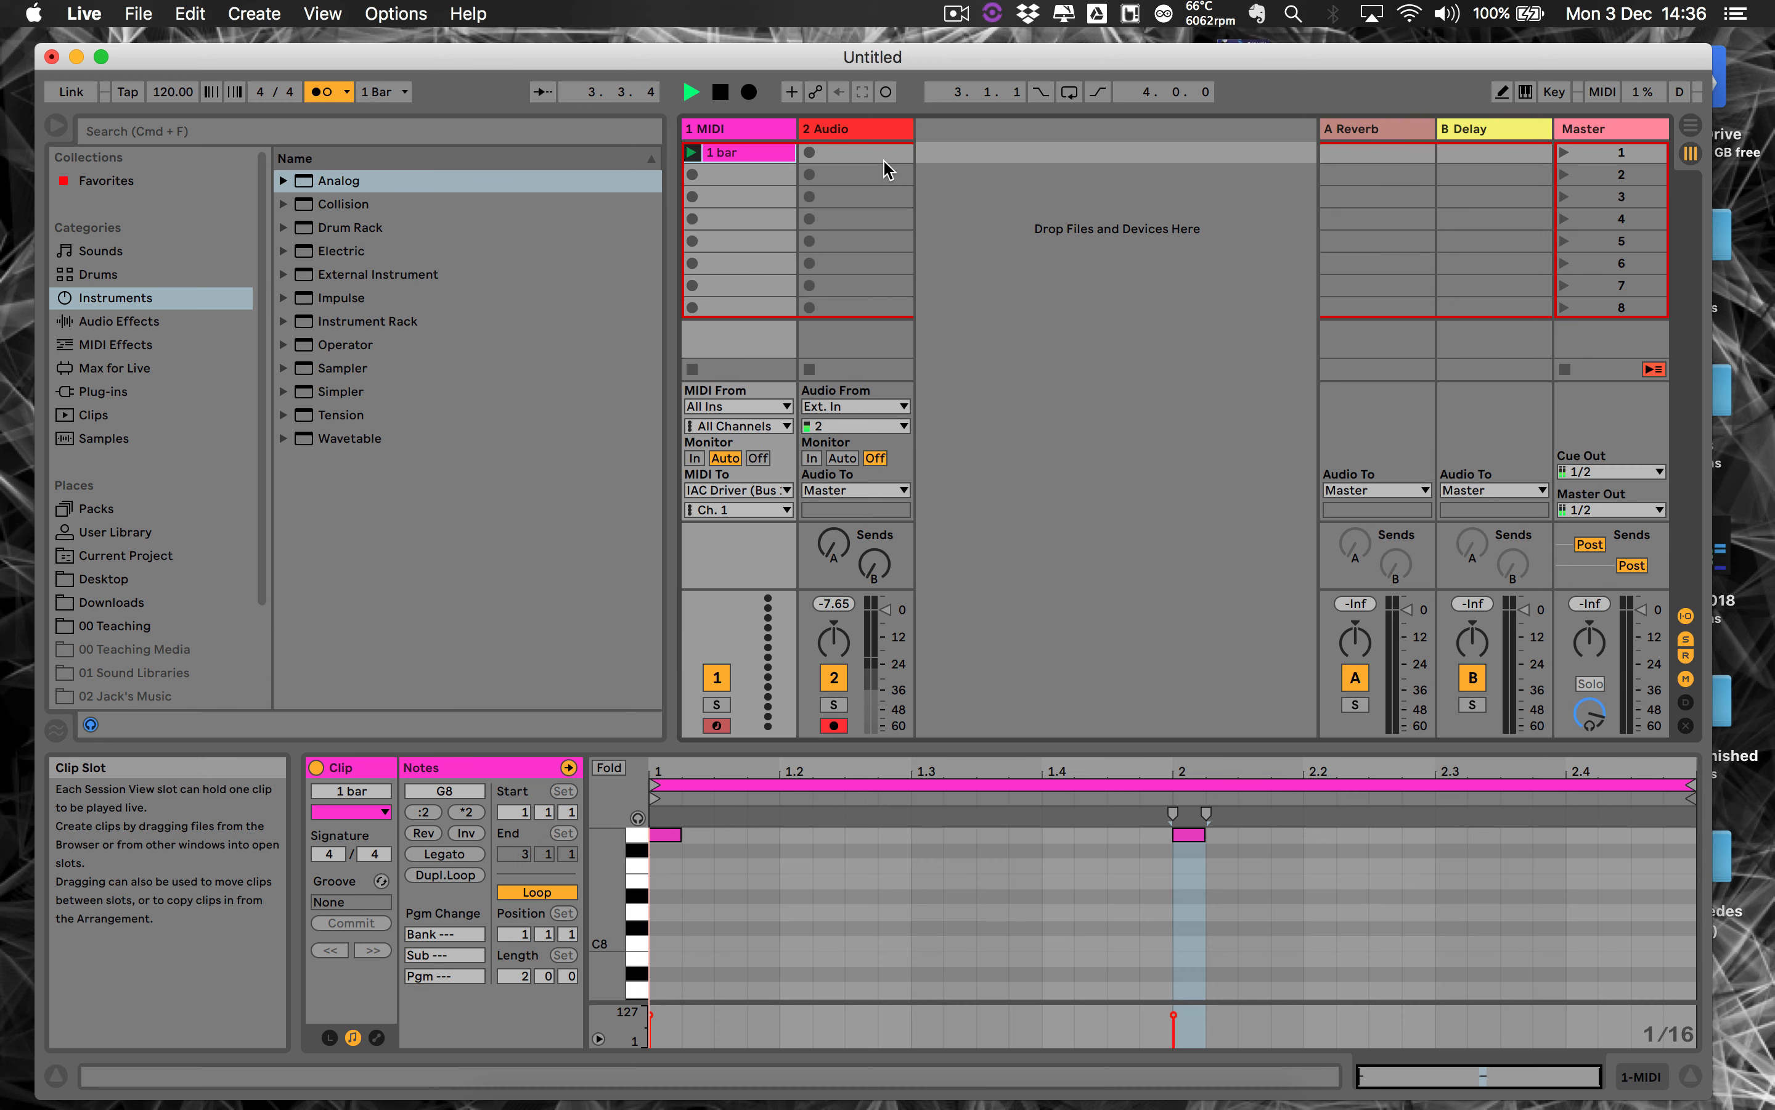
left_click(854, 154)
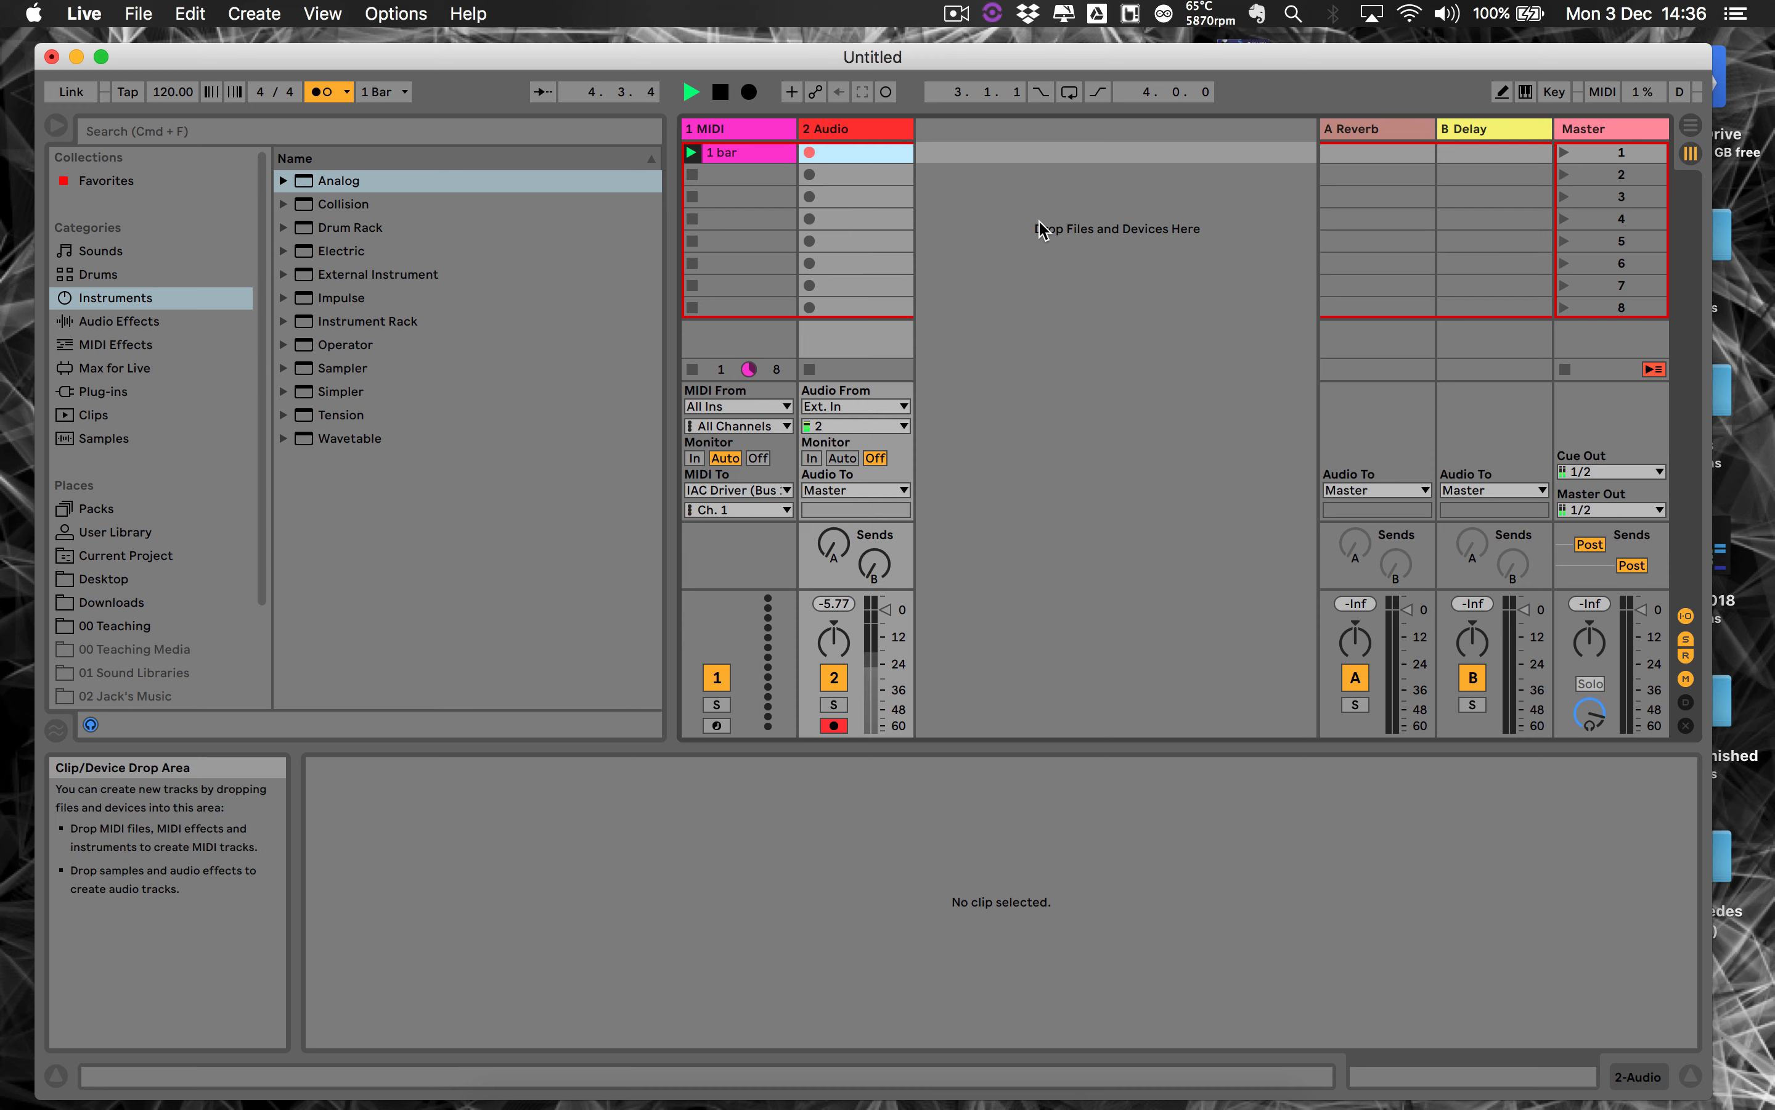